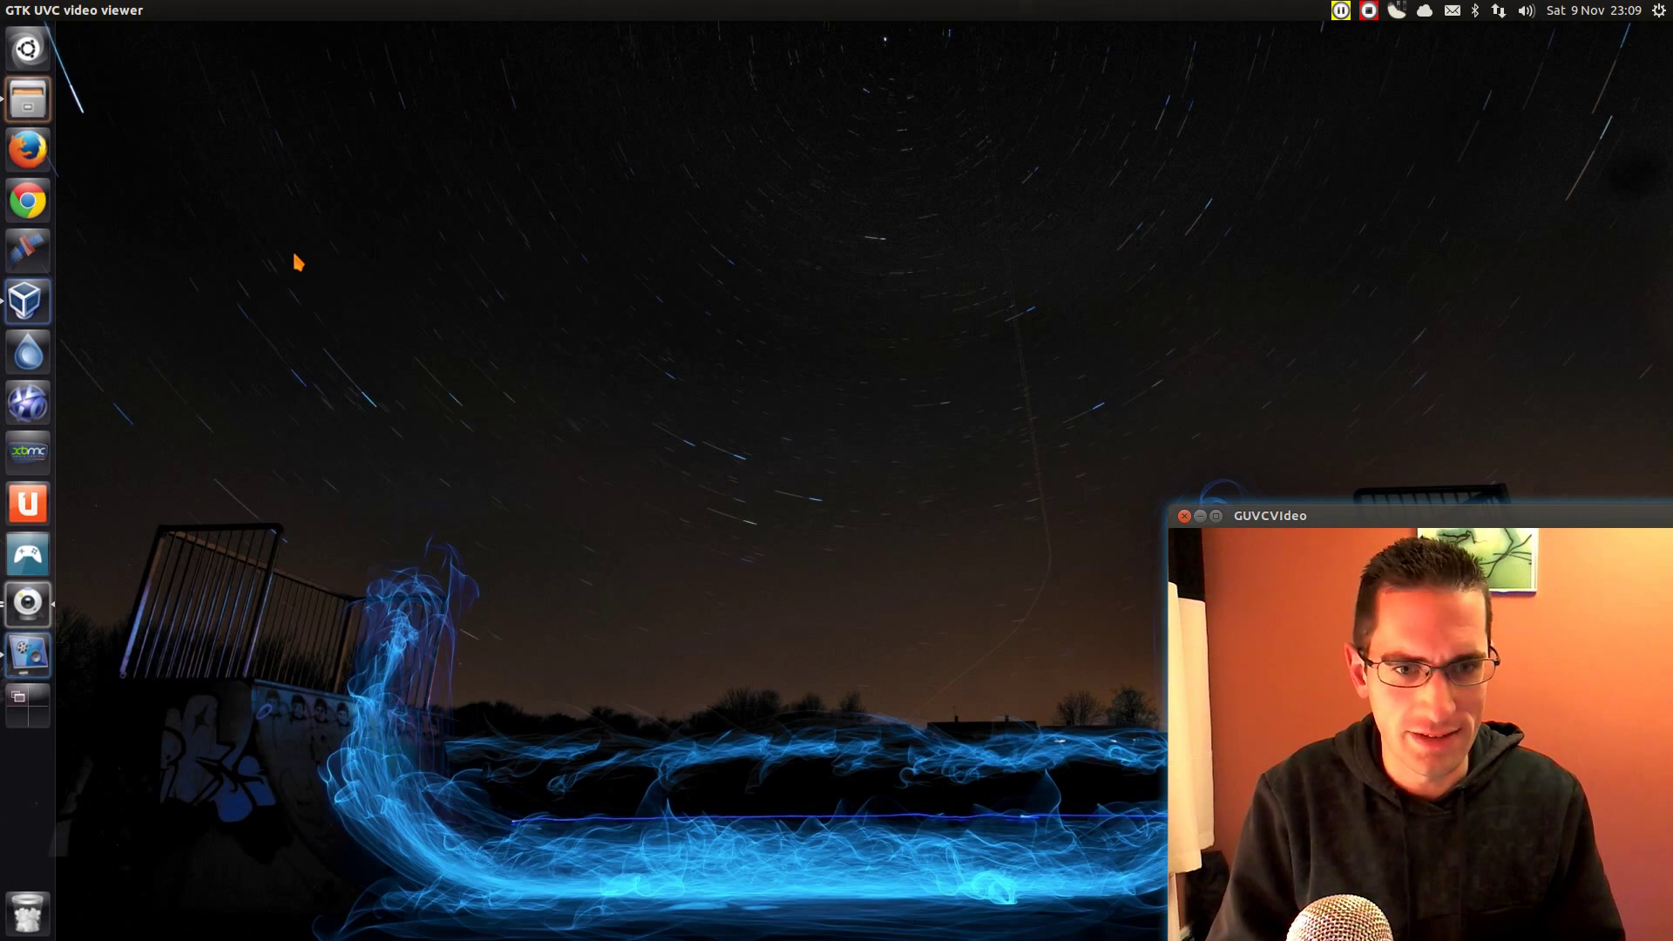
# - Bring VirtualBox forward and move the Ubuntu Minimal x64 Clone VM window left while it boots
pyautogui.click(35, 319)
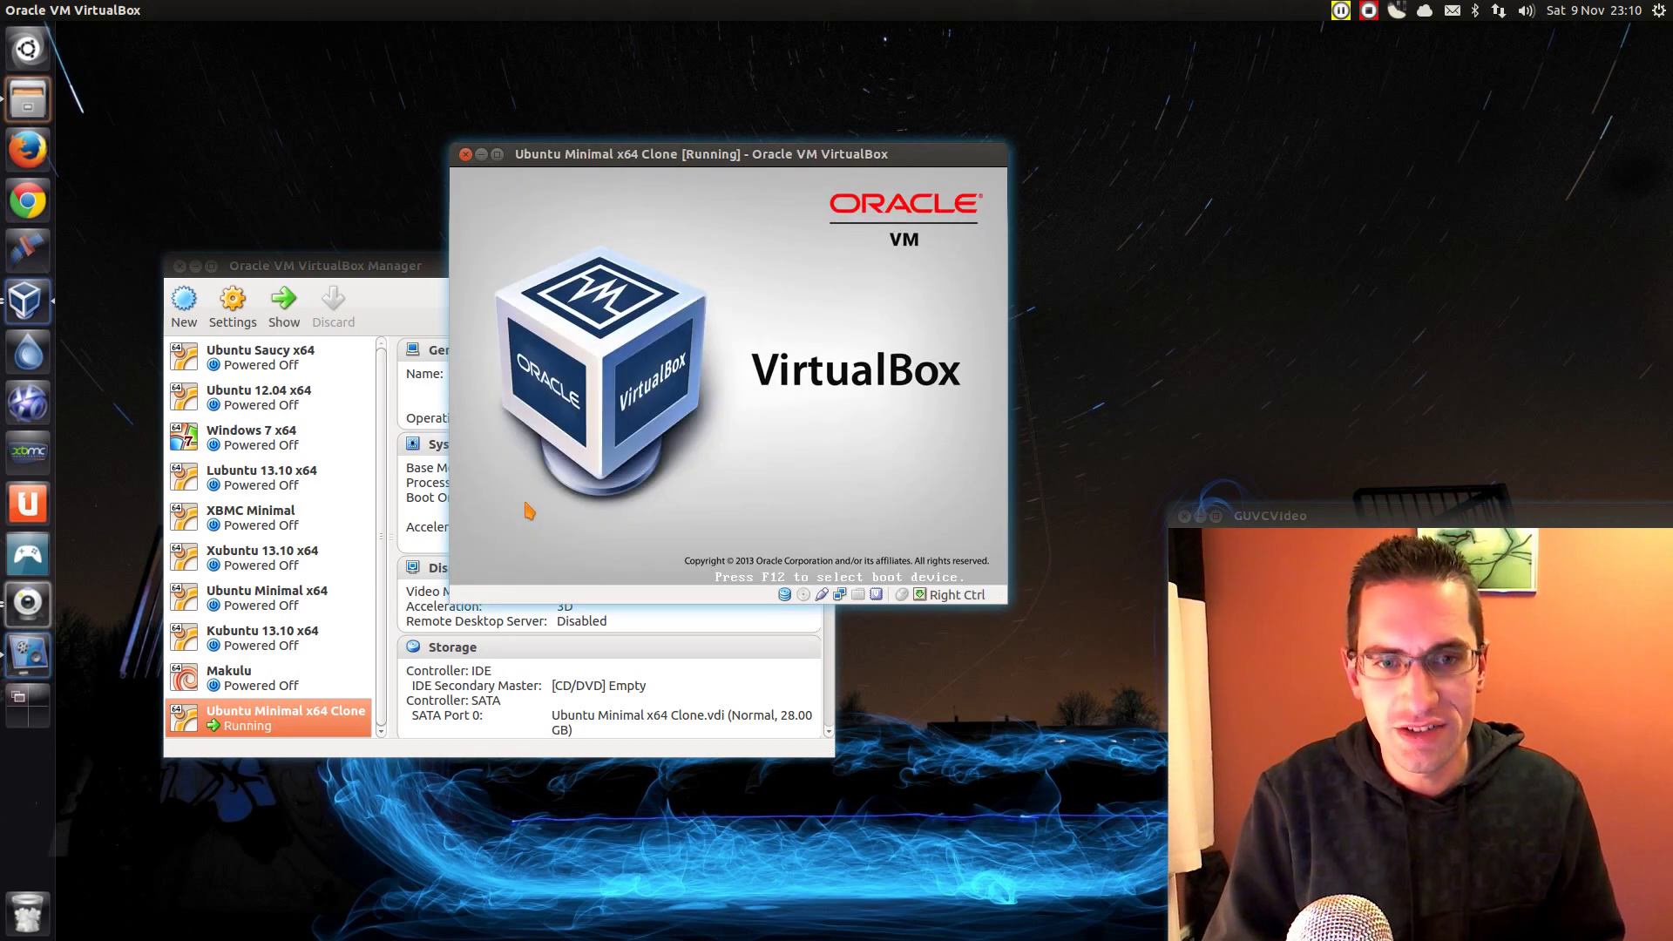
pyautogui.moveTo(720, 153); pyautogui.dragTo(395, 171)
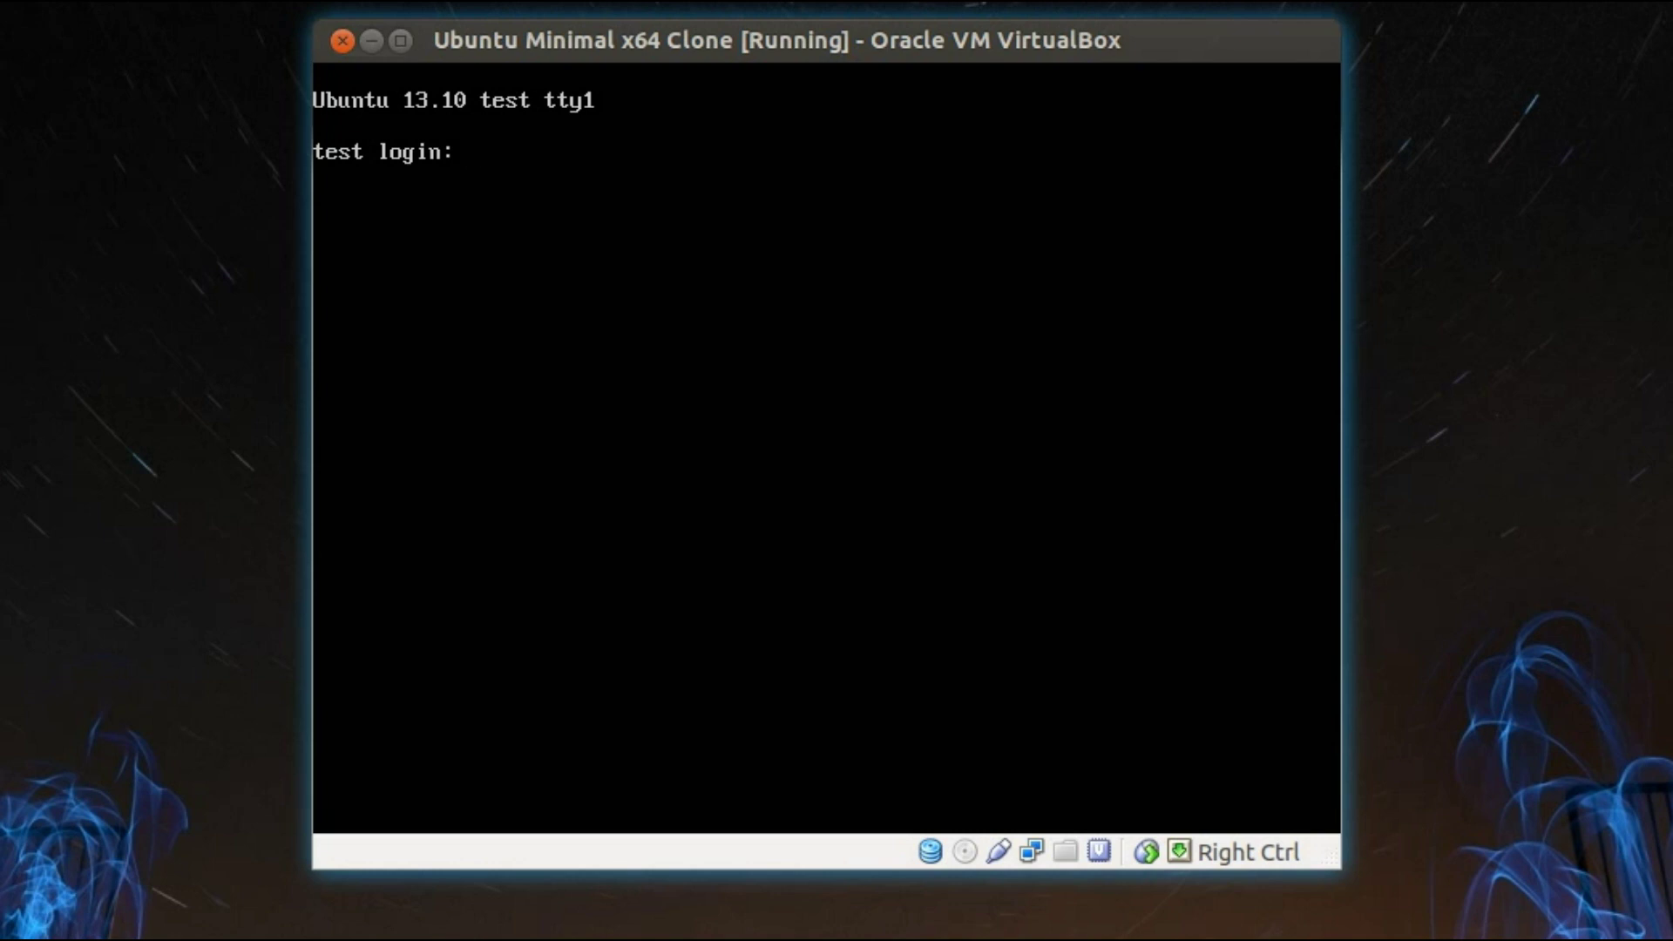
# - Log in at the tty1 console with the user's account name and password
pyautogui.write('quids')
pyautogui.press('Return')
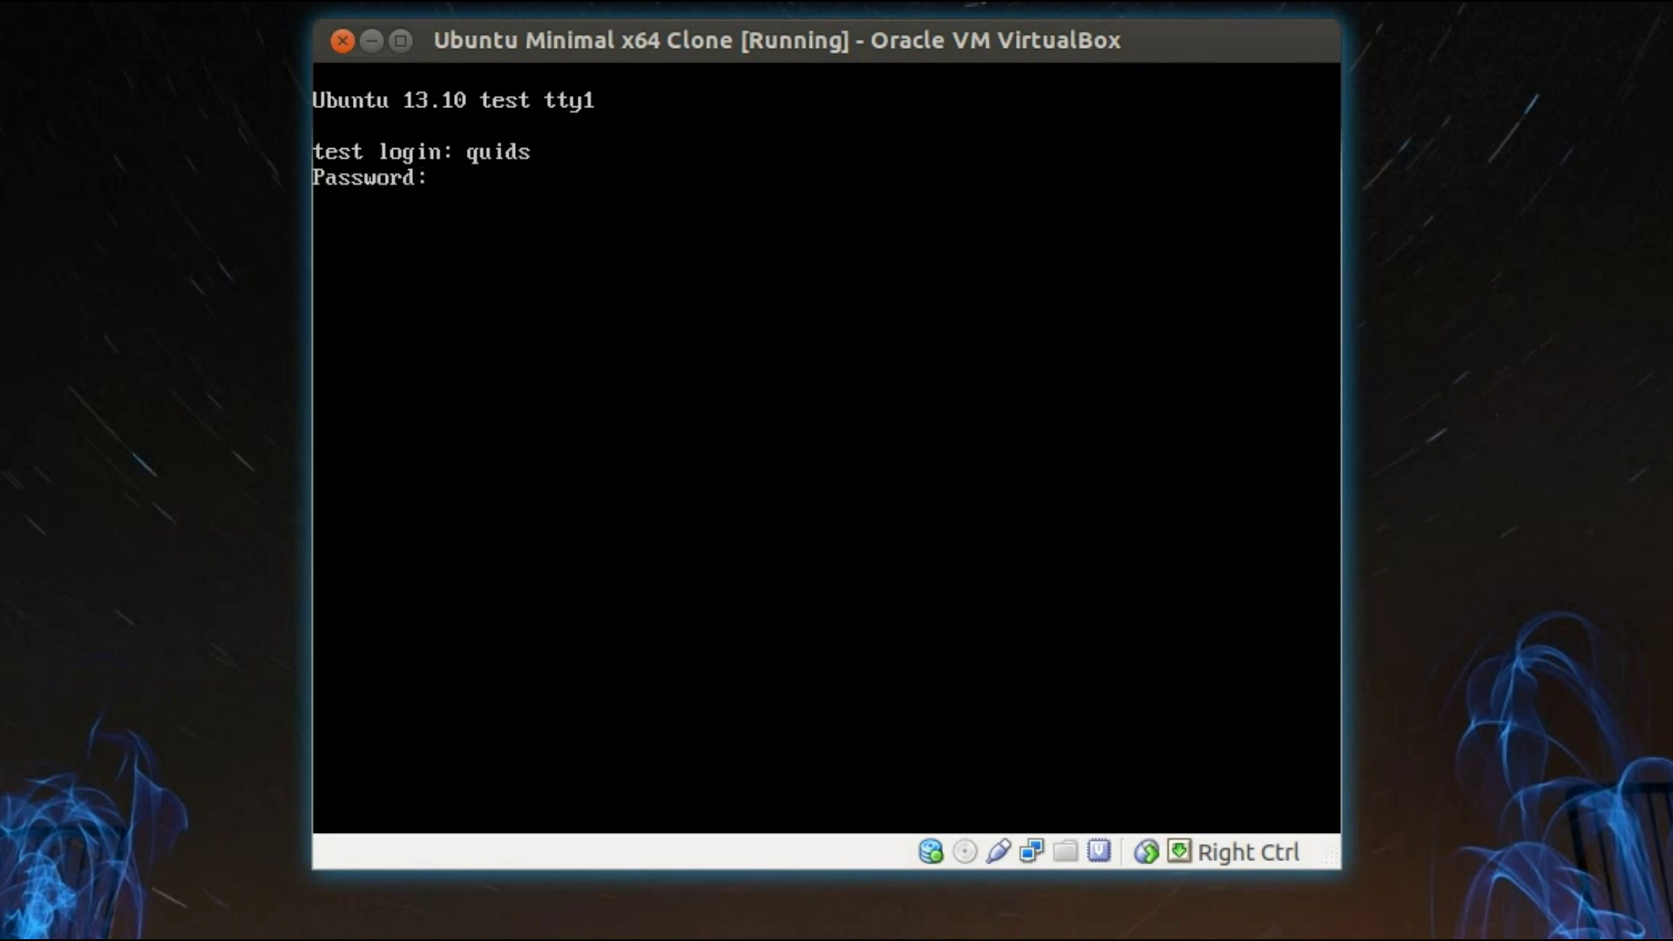
pyautogui.press('Return')
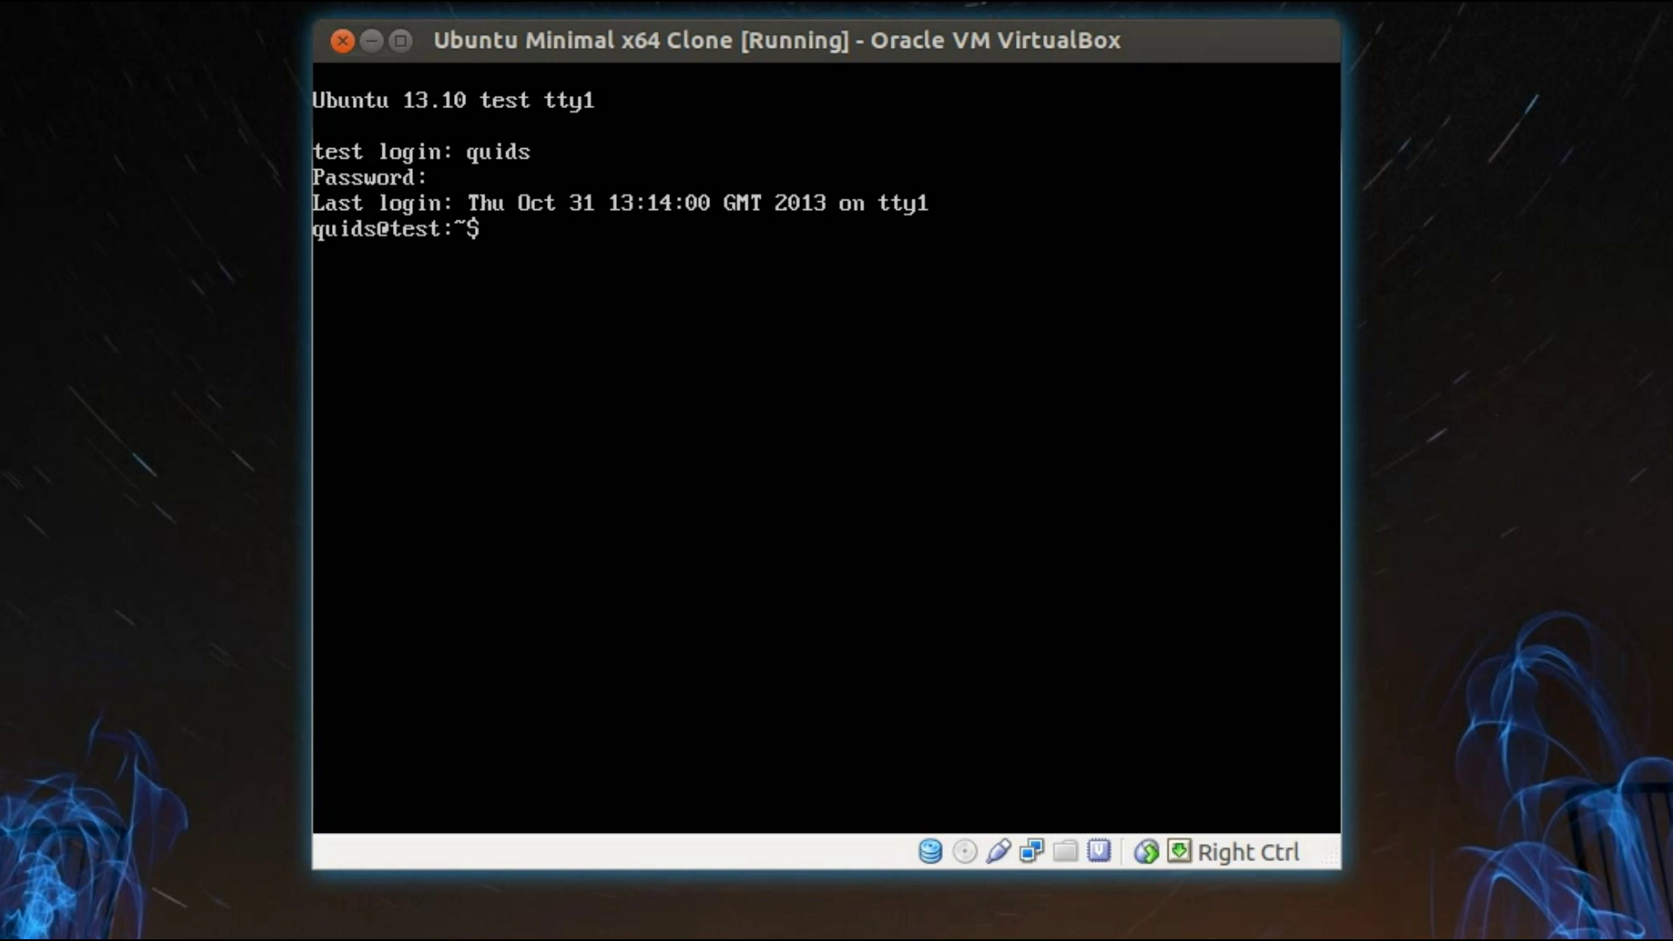
# - Download quidsup.net/sh/cinnamon.sh with wget and list the home folder to confirm it
pyautogui.write('wget quidsup.')
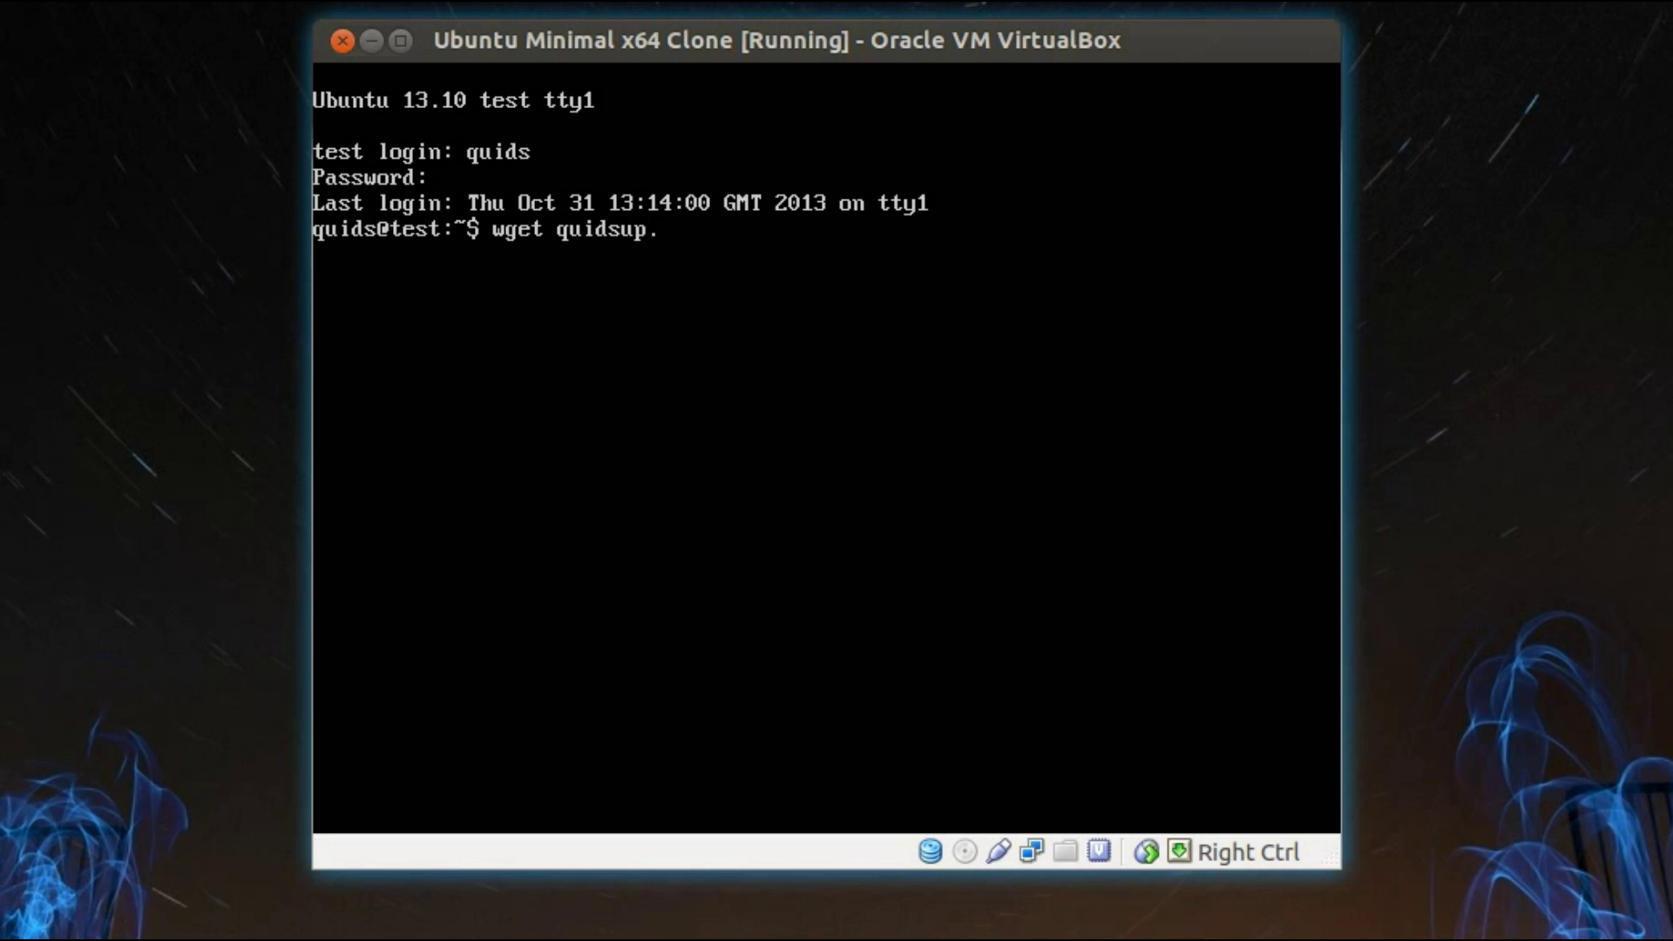
pyautogui.write('net/sh/cinnamo')
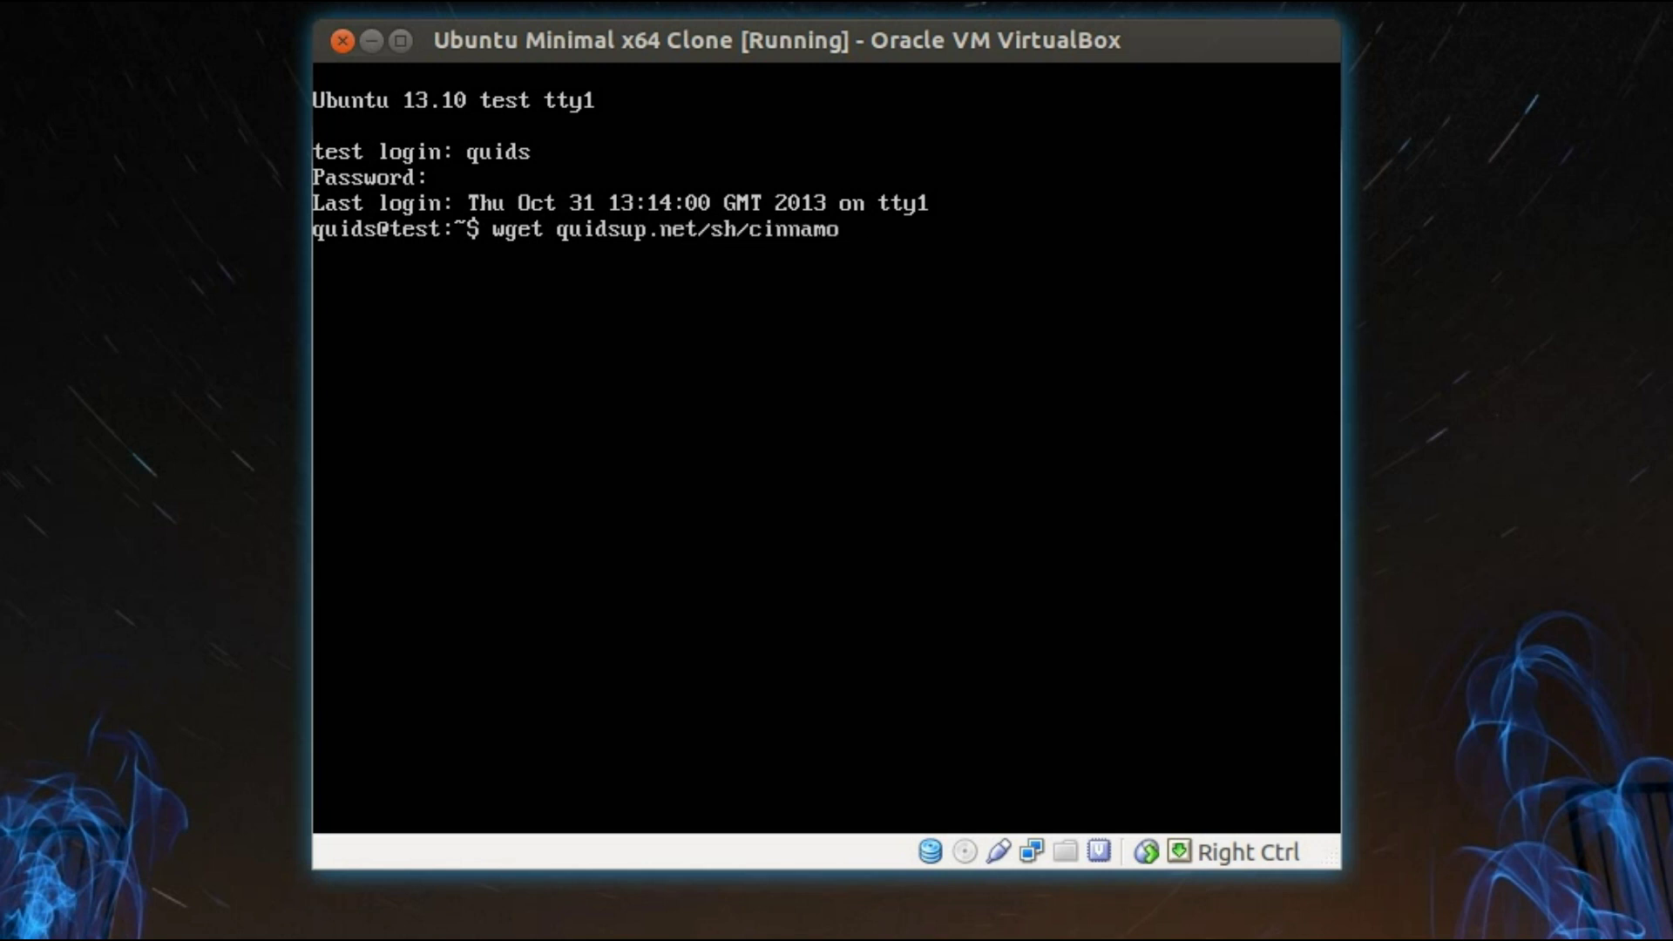
pyautogui.write('n.sh')
pyautogui.press('Return')
pyautogui.write('ls')
pyautogui.press('Return')
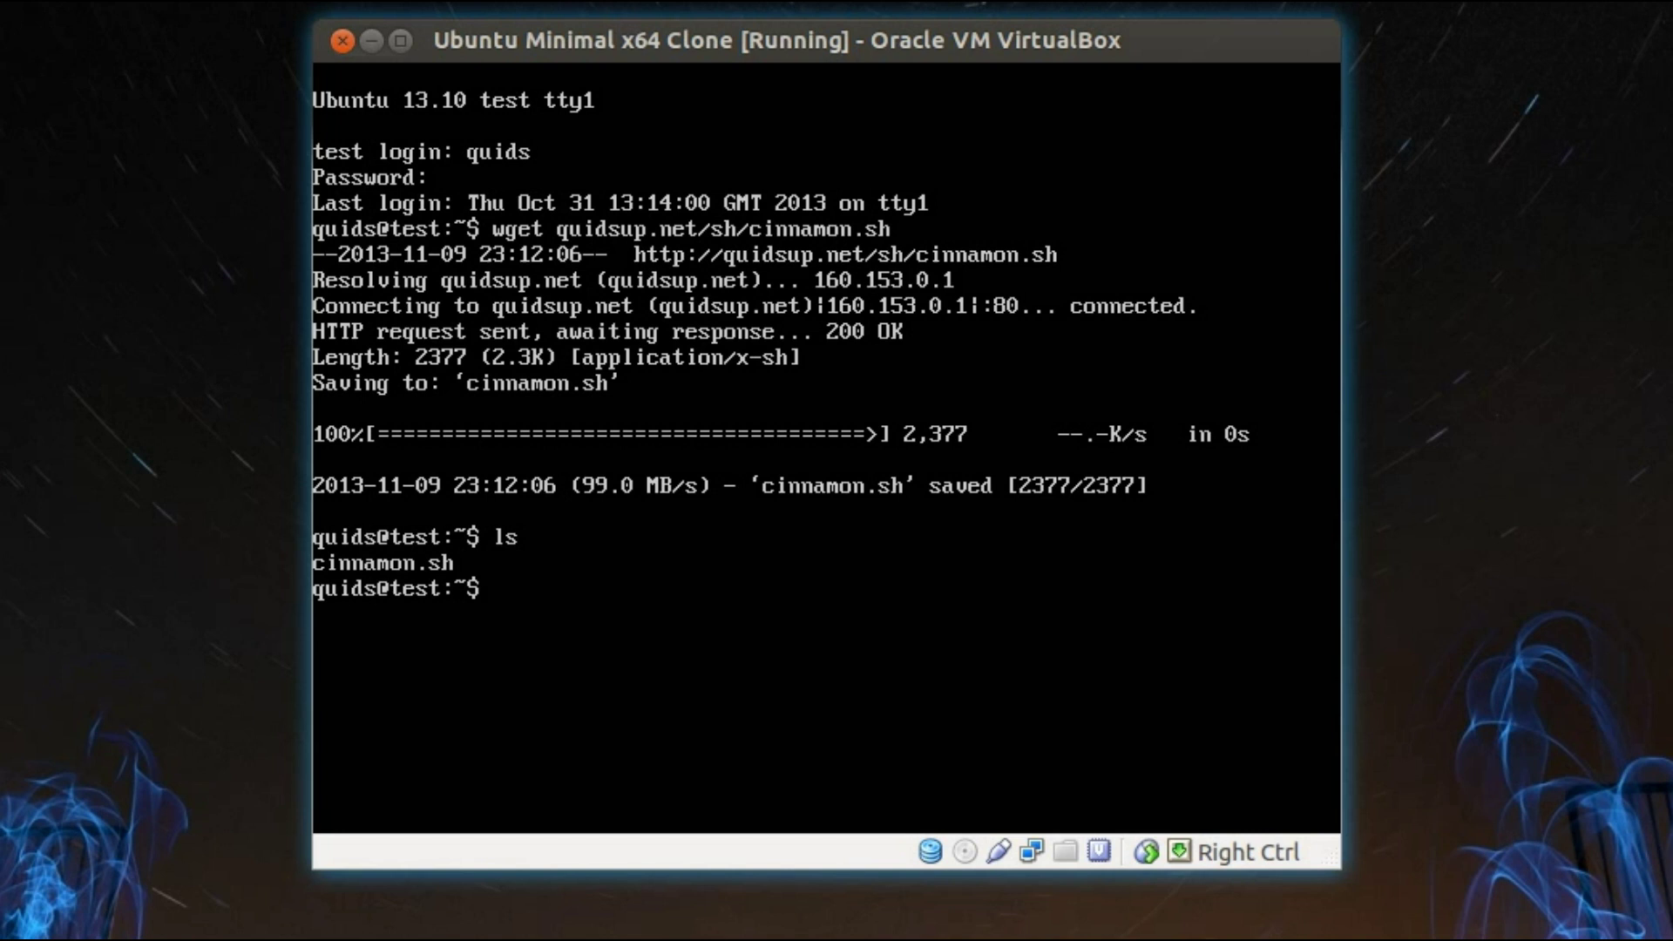
# - Run the cinnamon.sh script as root with sudo bash
pyautogui.write('sudo bash cinna')
pyautogui.press('Tab')
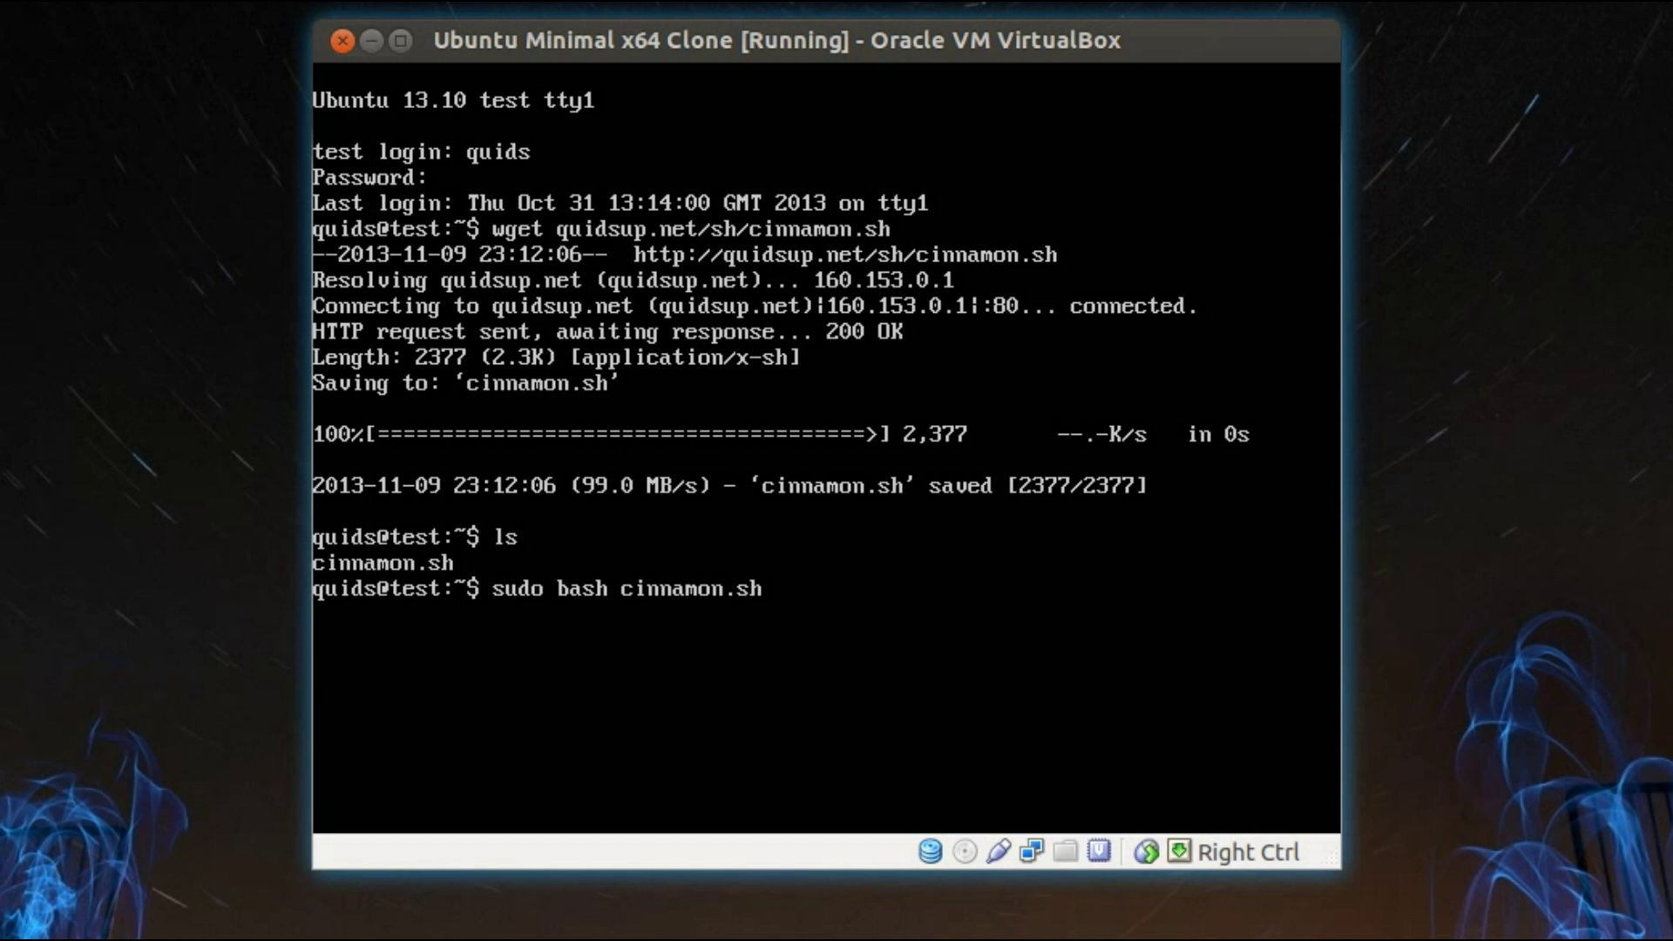
pyautogui.press('Return')
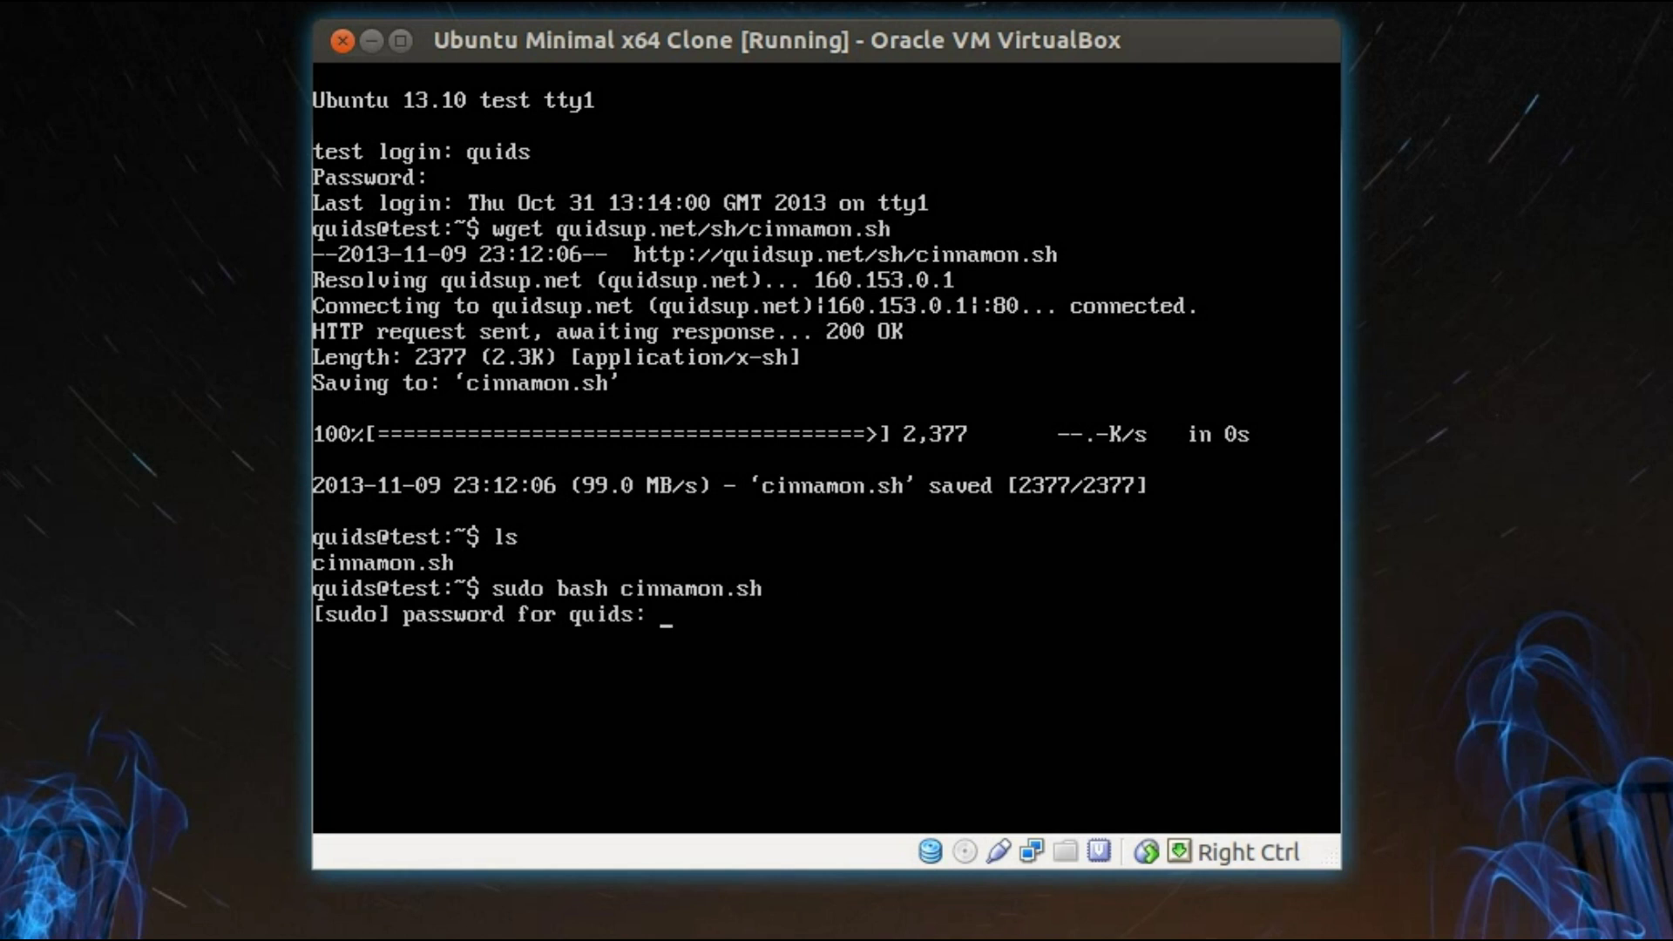
# - Enter the sudo password, choose driver 5 (VirtualBox), and answer y to the package upgrade
pyautogui.press('Return')
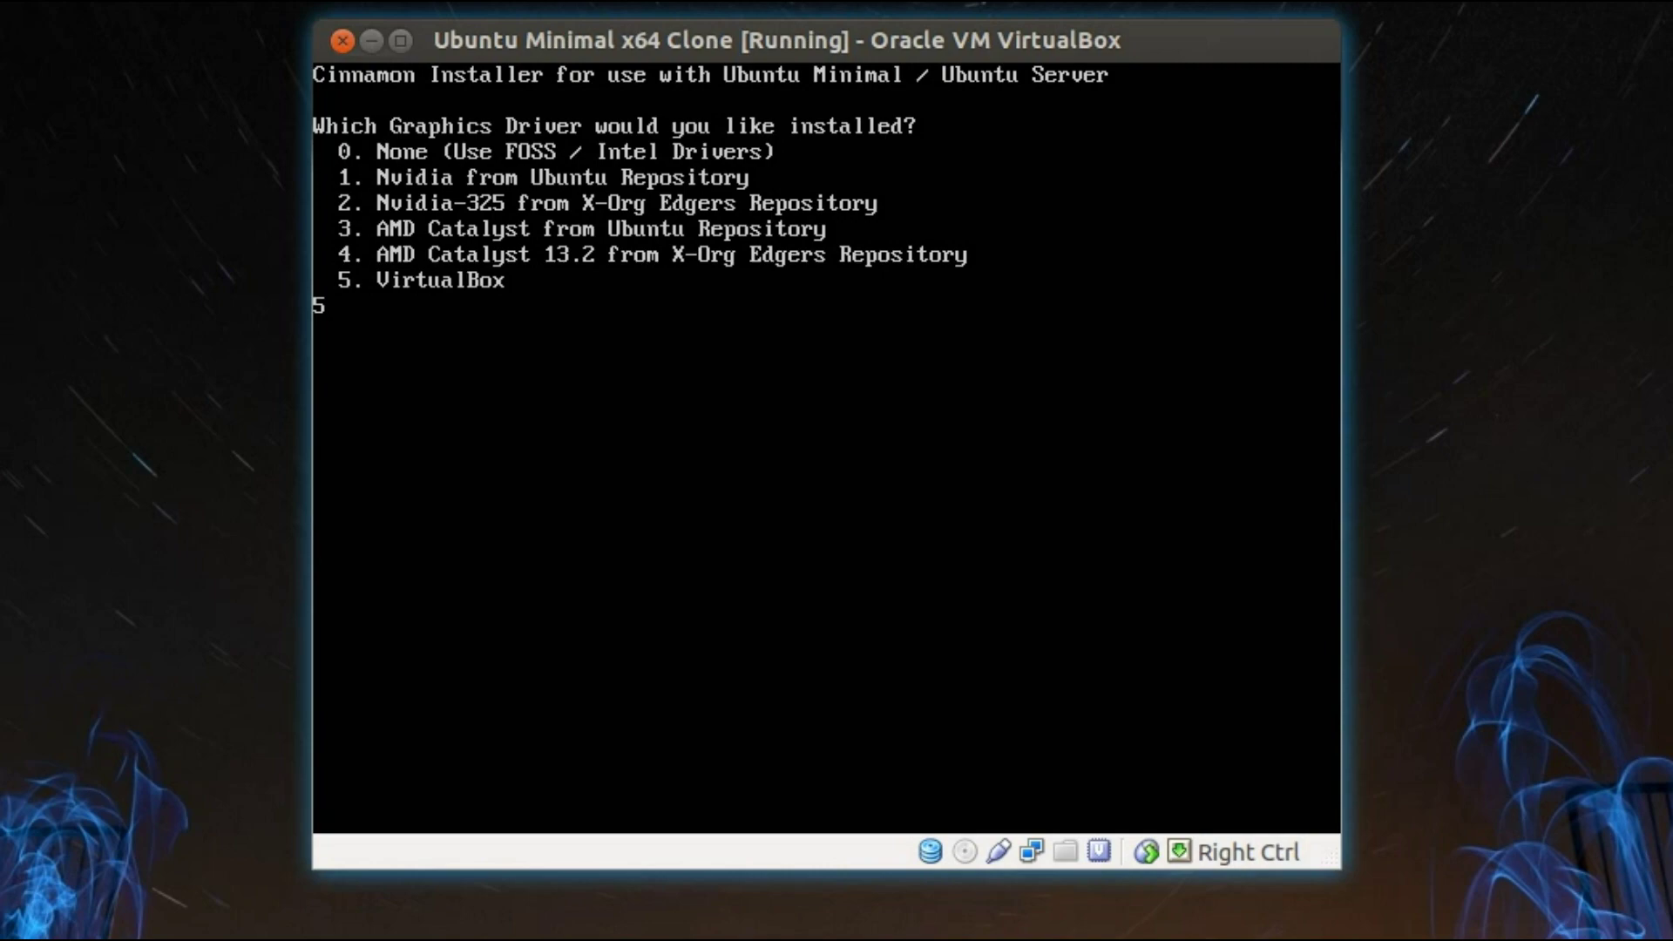
pyautogui.press('Return')
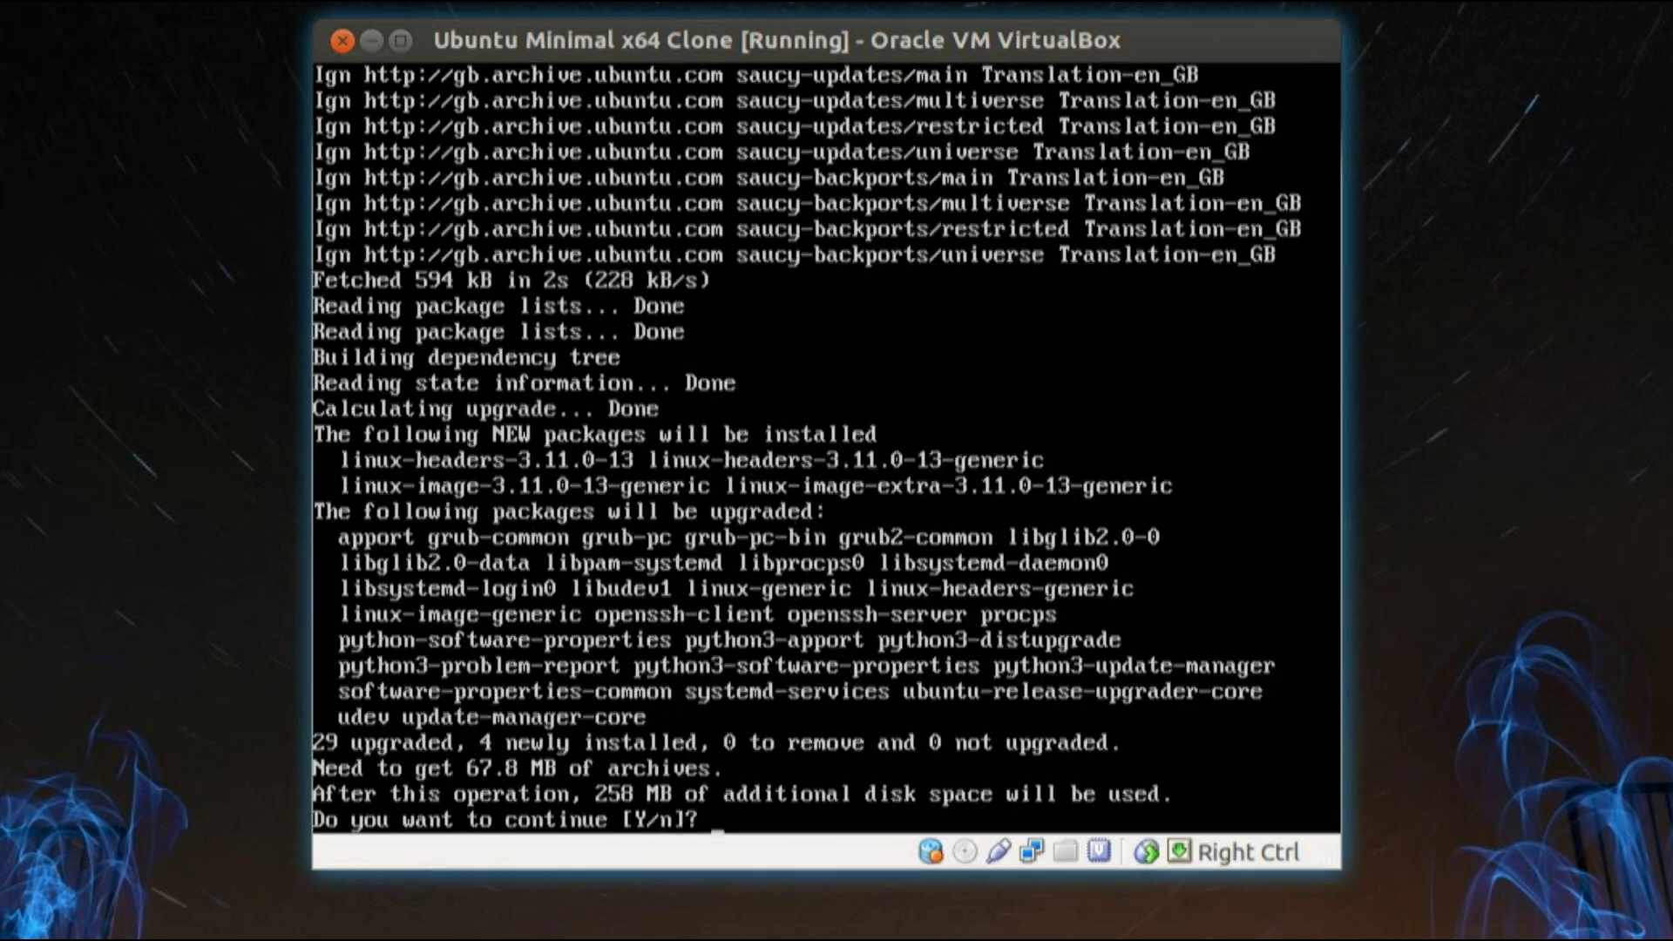
pyautogui.write('y')
pyautogui.press('Return')
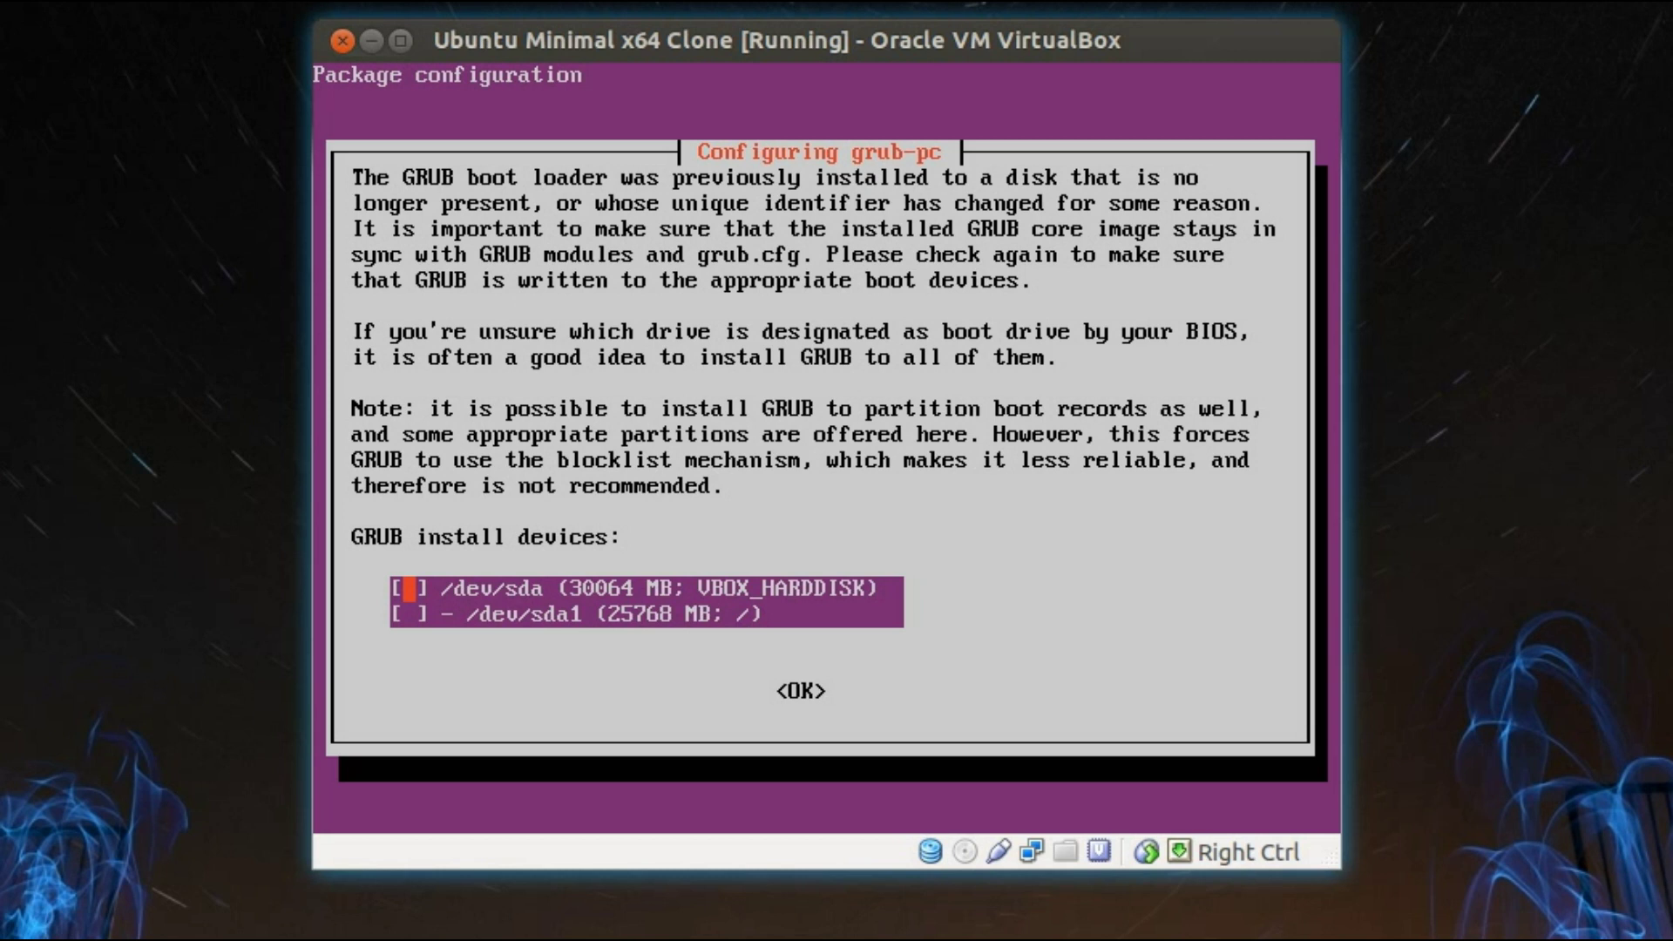
# - Tick /dev/sda as the GRUB install device and confirm it
pyautogui.press('space')
pyautogui.press('Return')
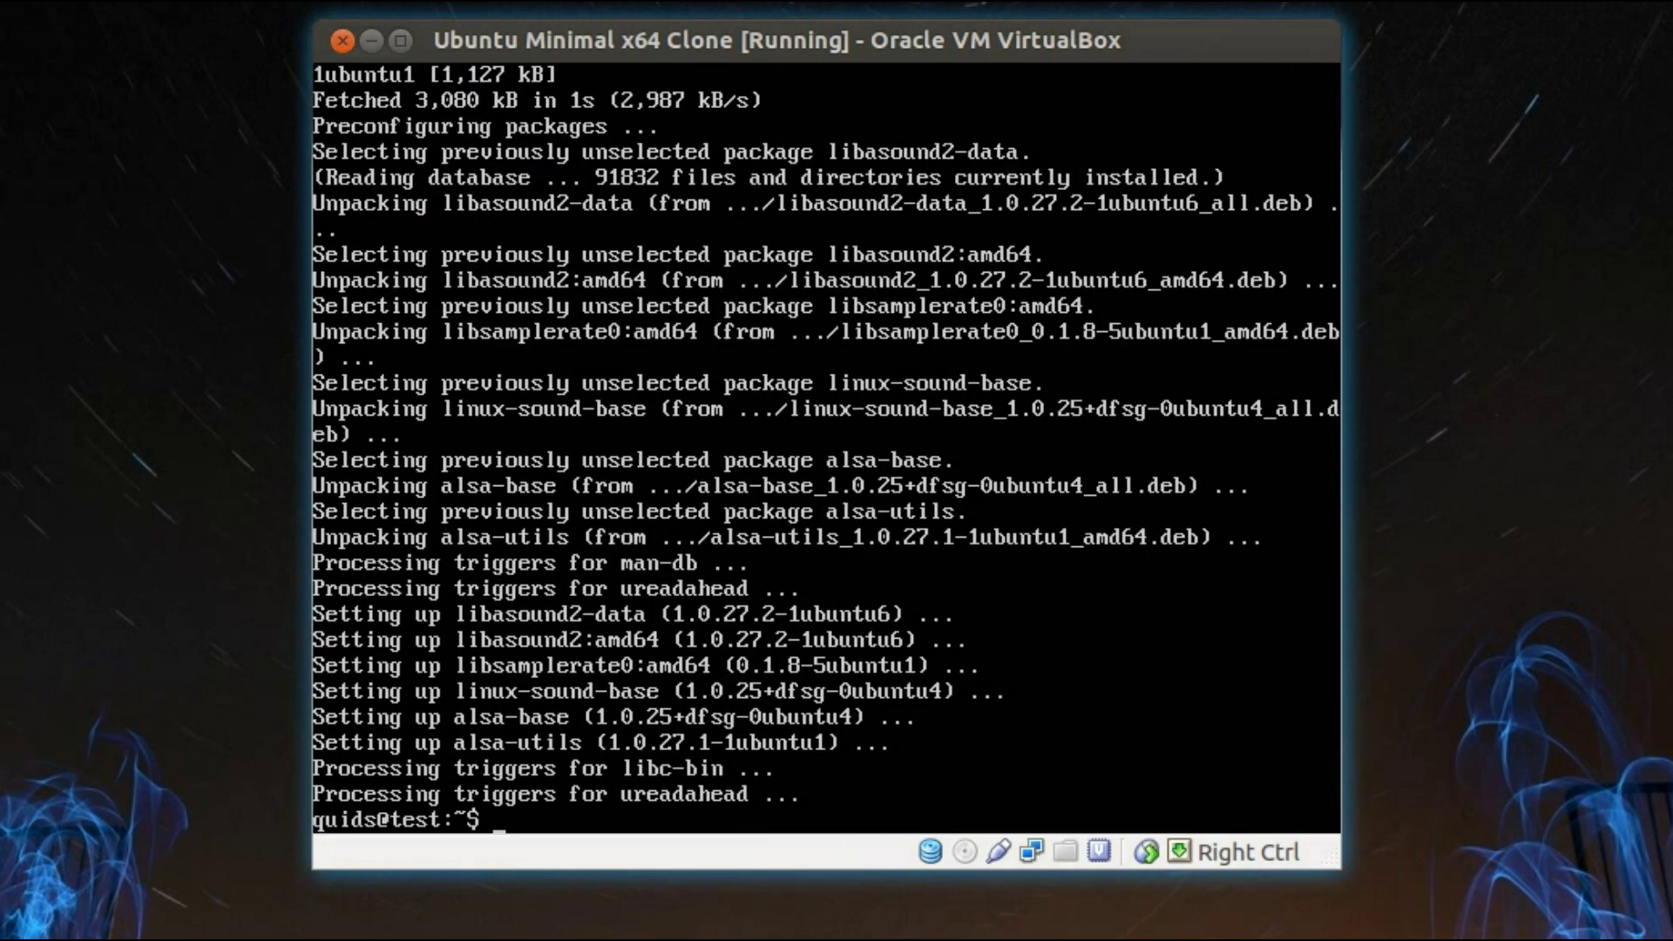
# - Reboot with sudo reboot, log into Cinnamon, and search the application menu for 'sys'
pyautogui.write('sudo reboot')
pyautogui.press('Return')
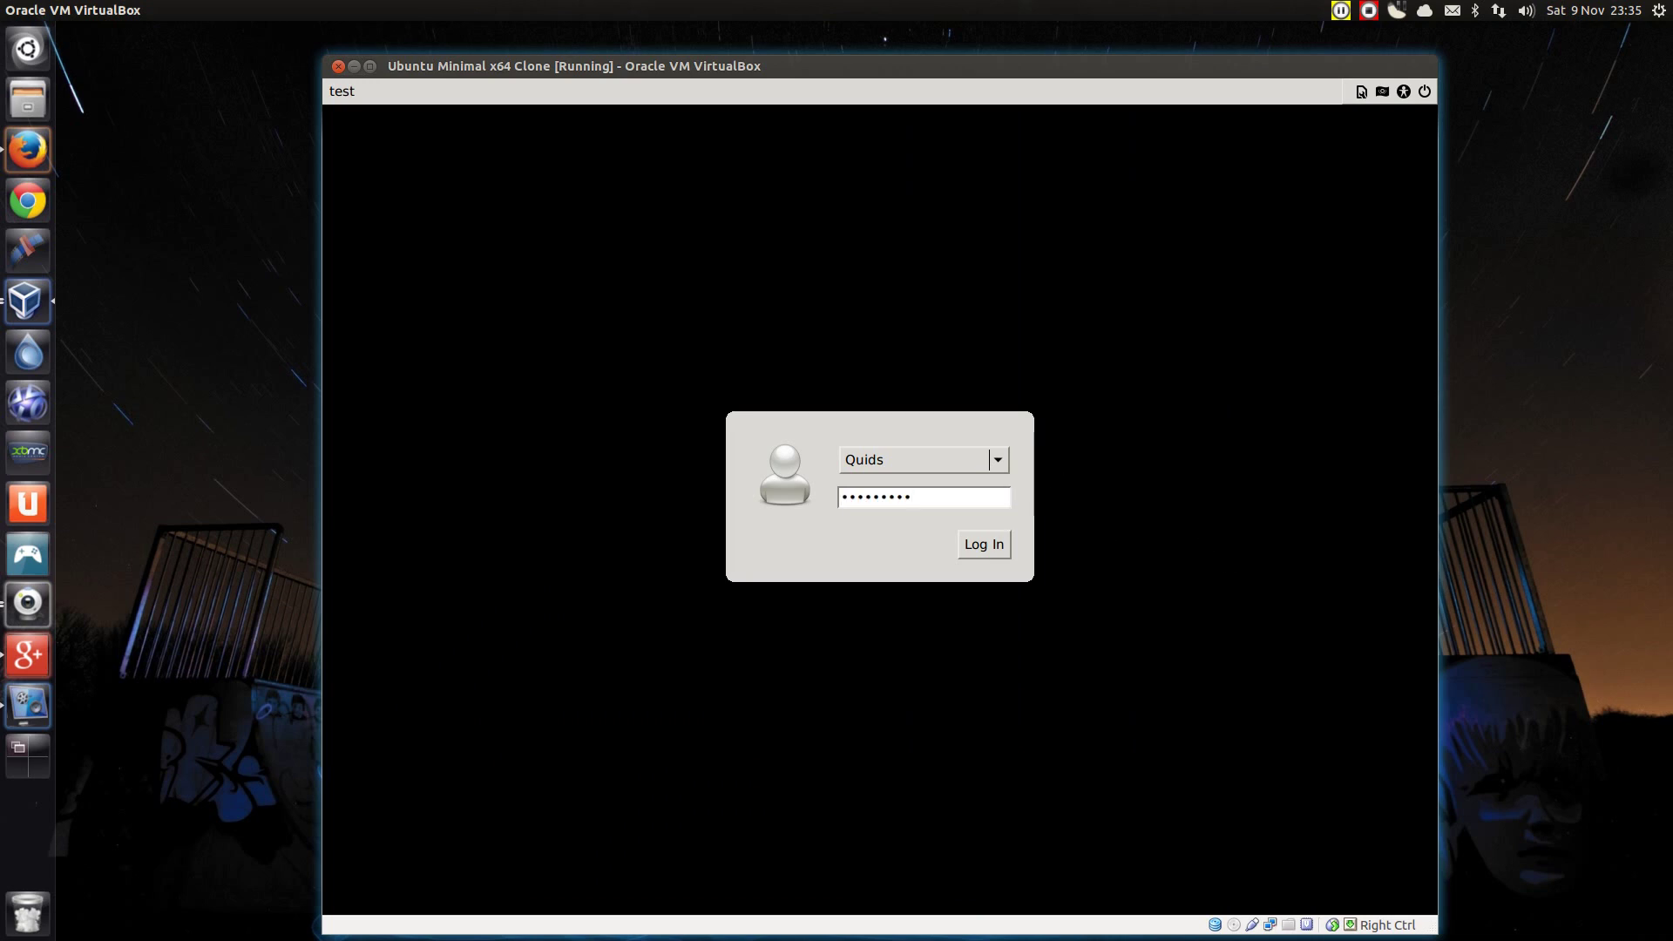
pyautogui.press('Return')
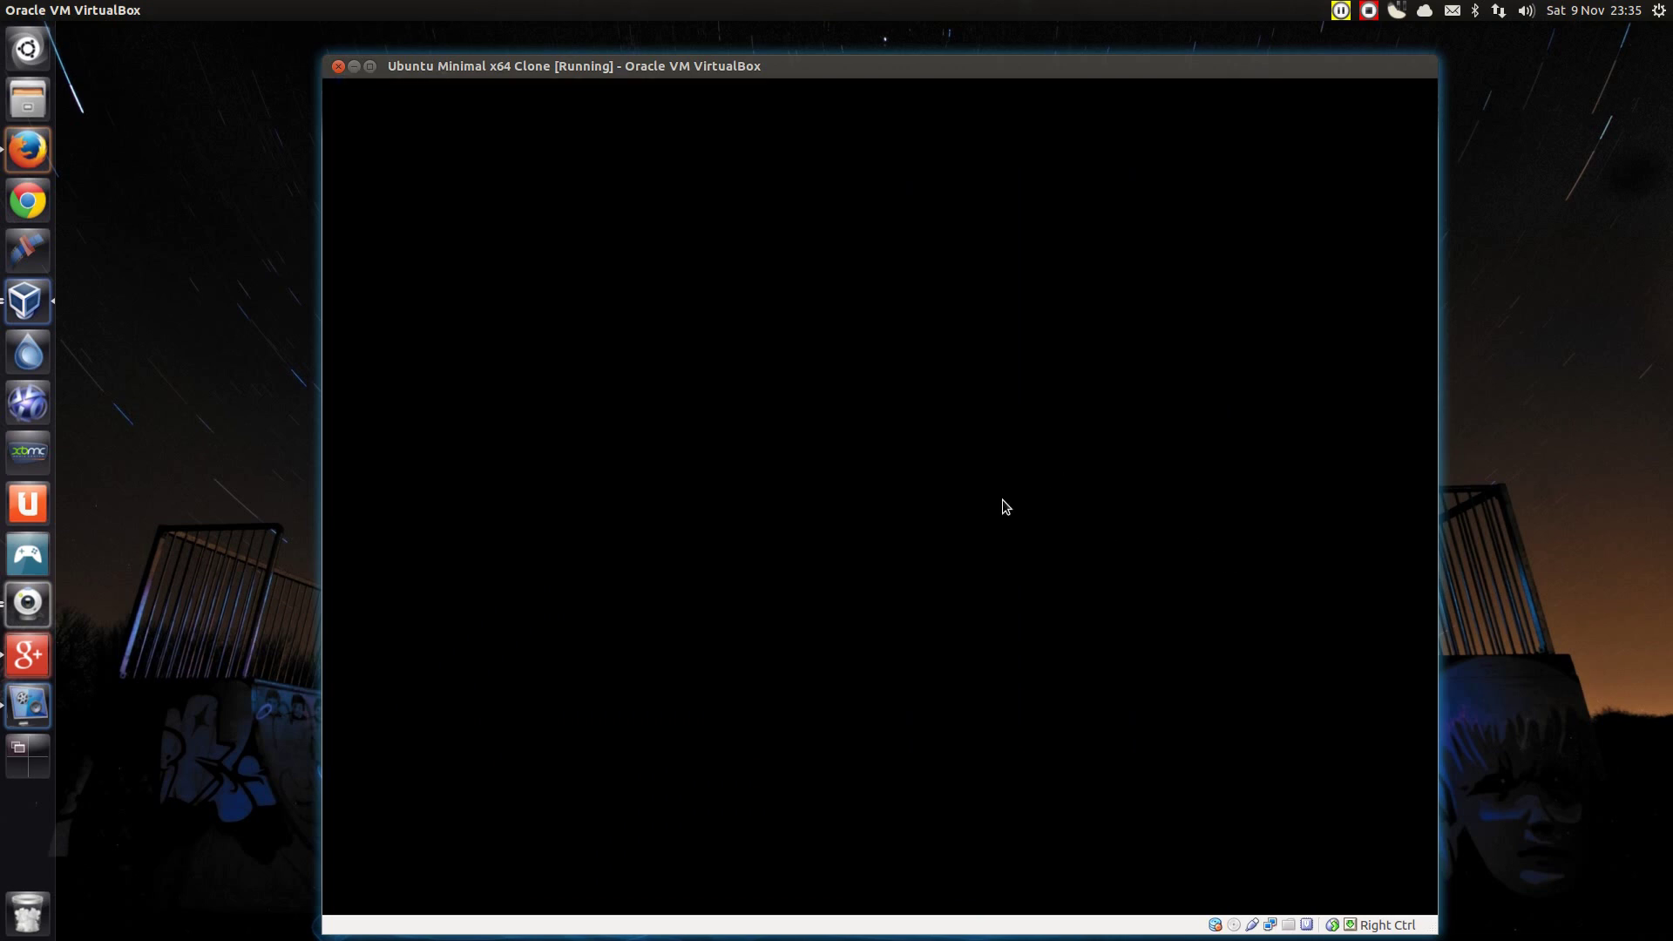
pyautogui.press('super')
pyautogui.write('sys')
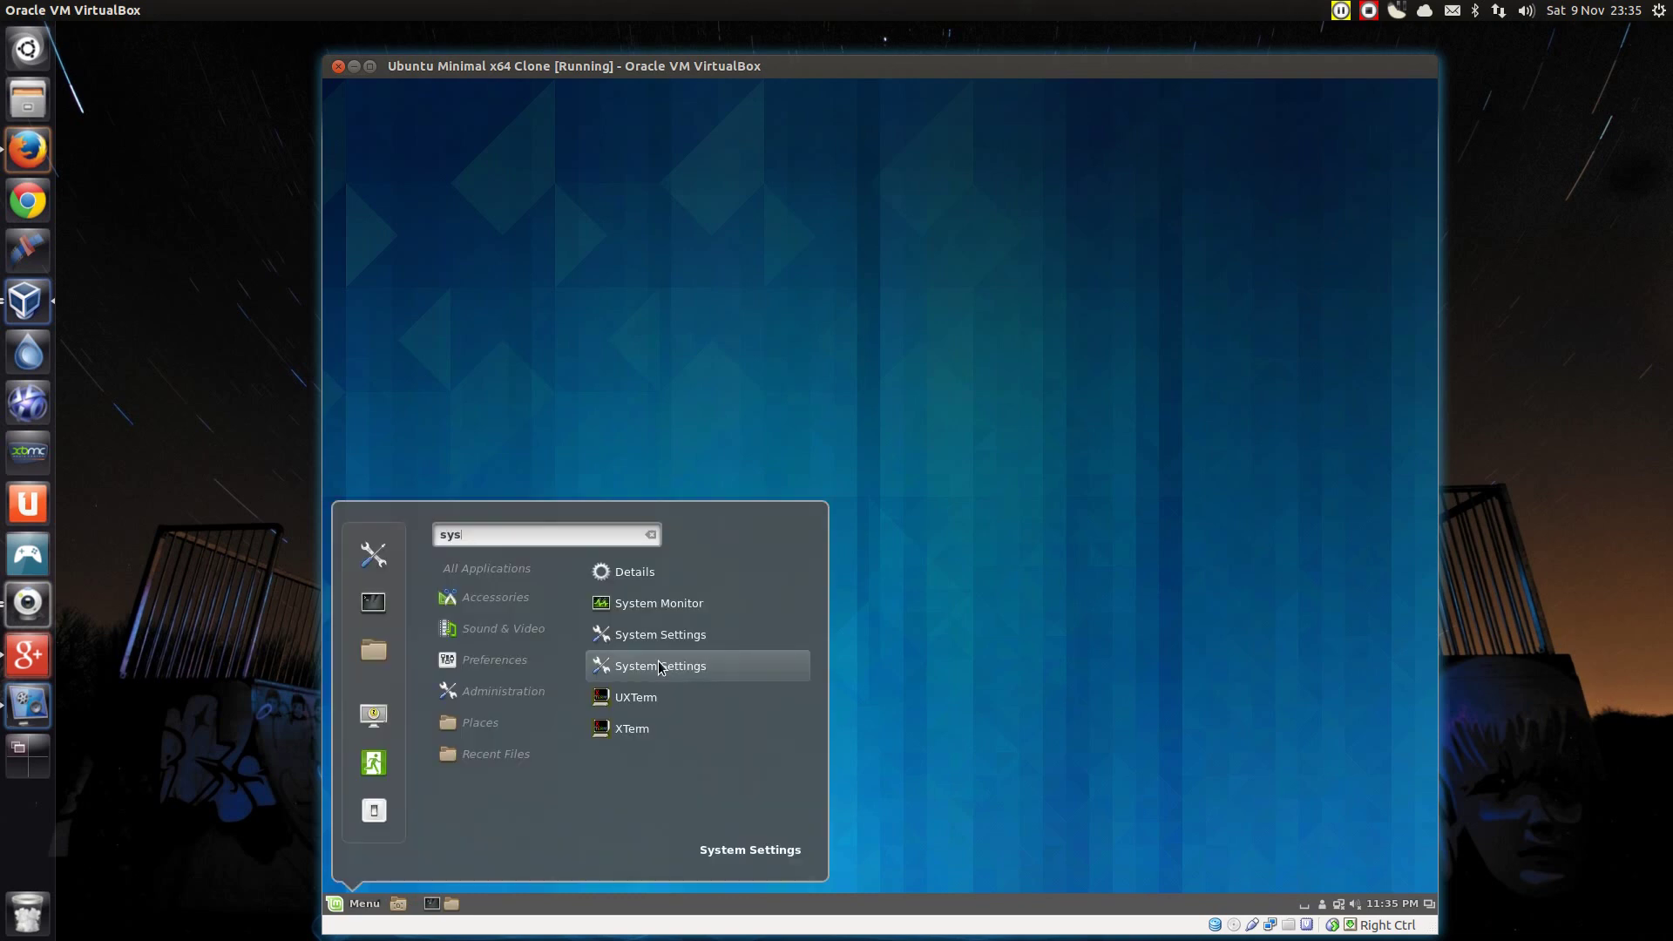
# - Raise the system volume from 0% to about 76%
pyautogui.click(659, 666)
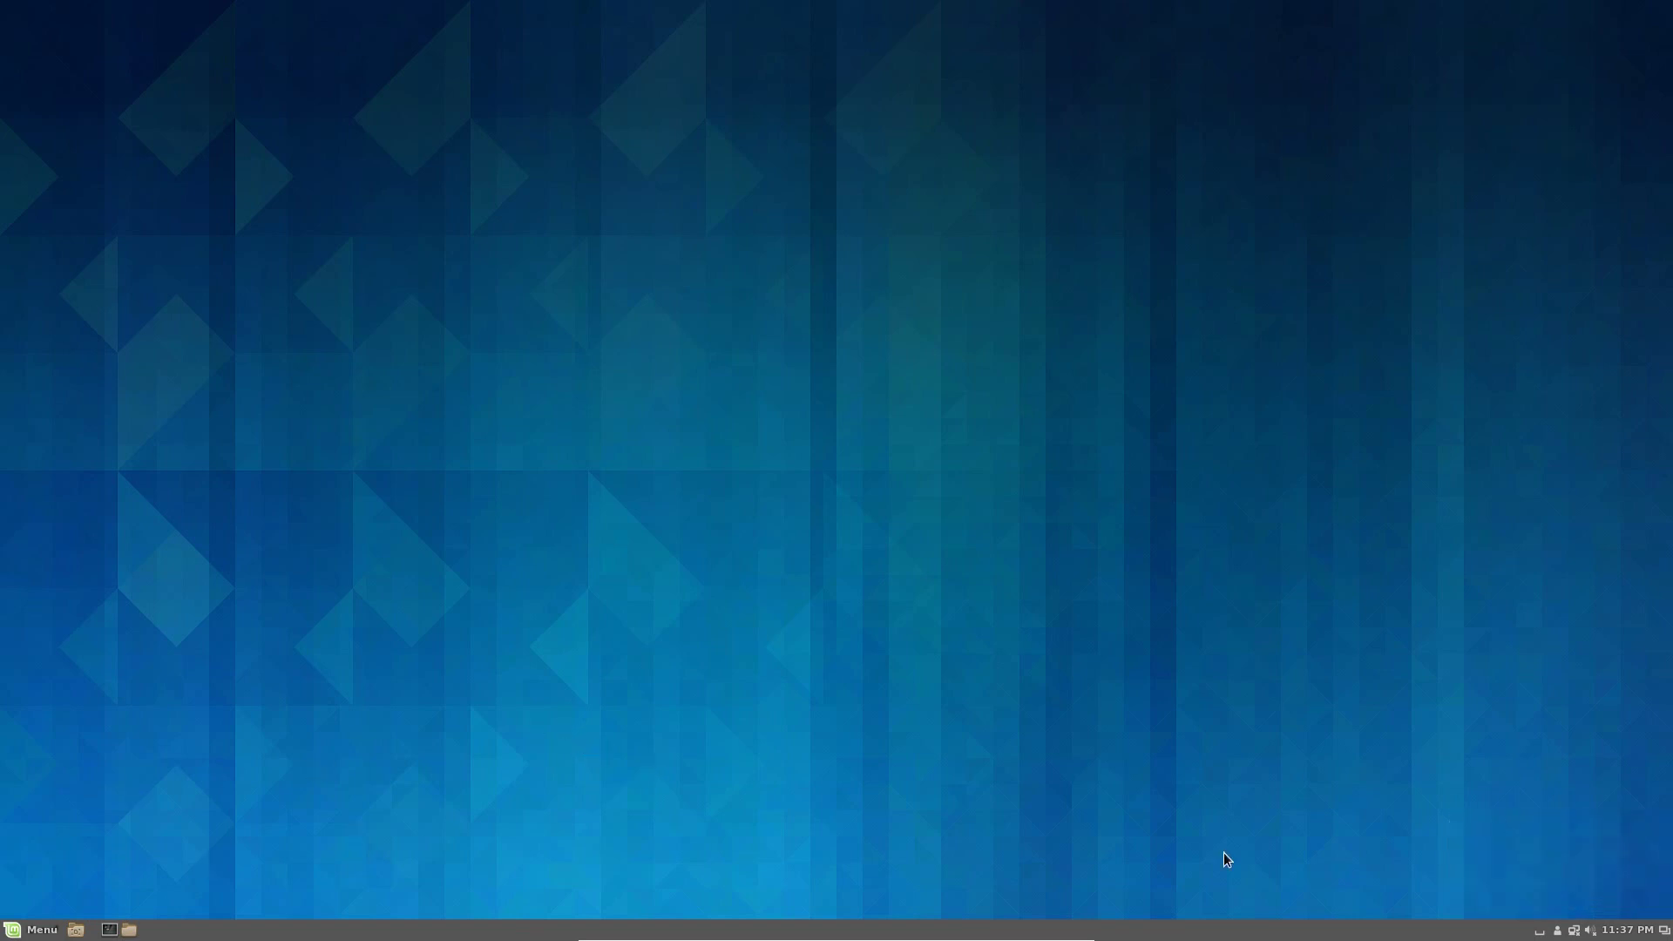
pyautogui.click(1592, 931)
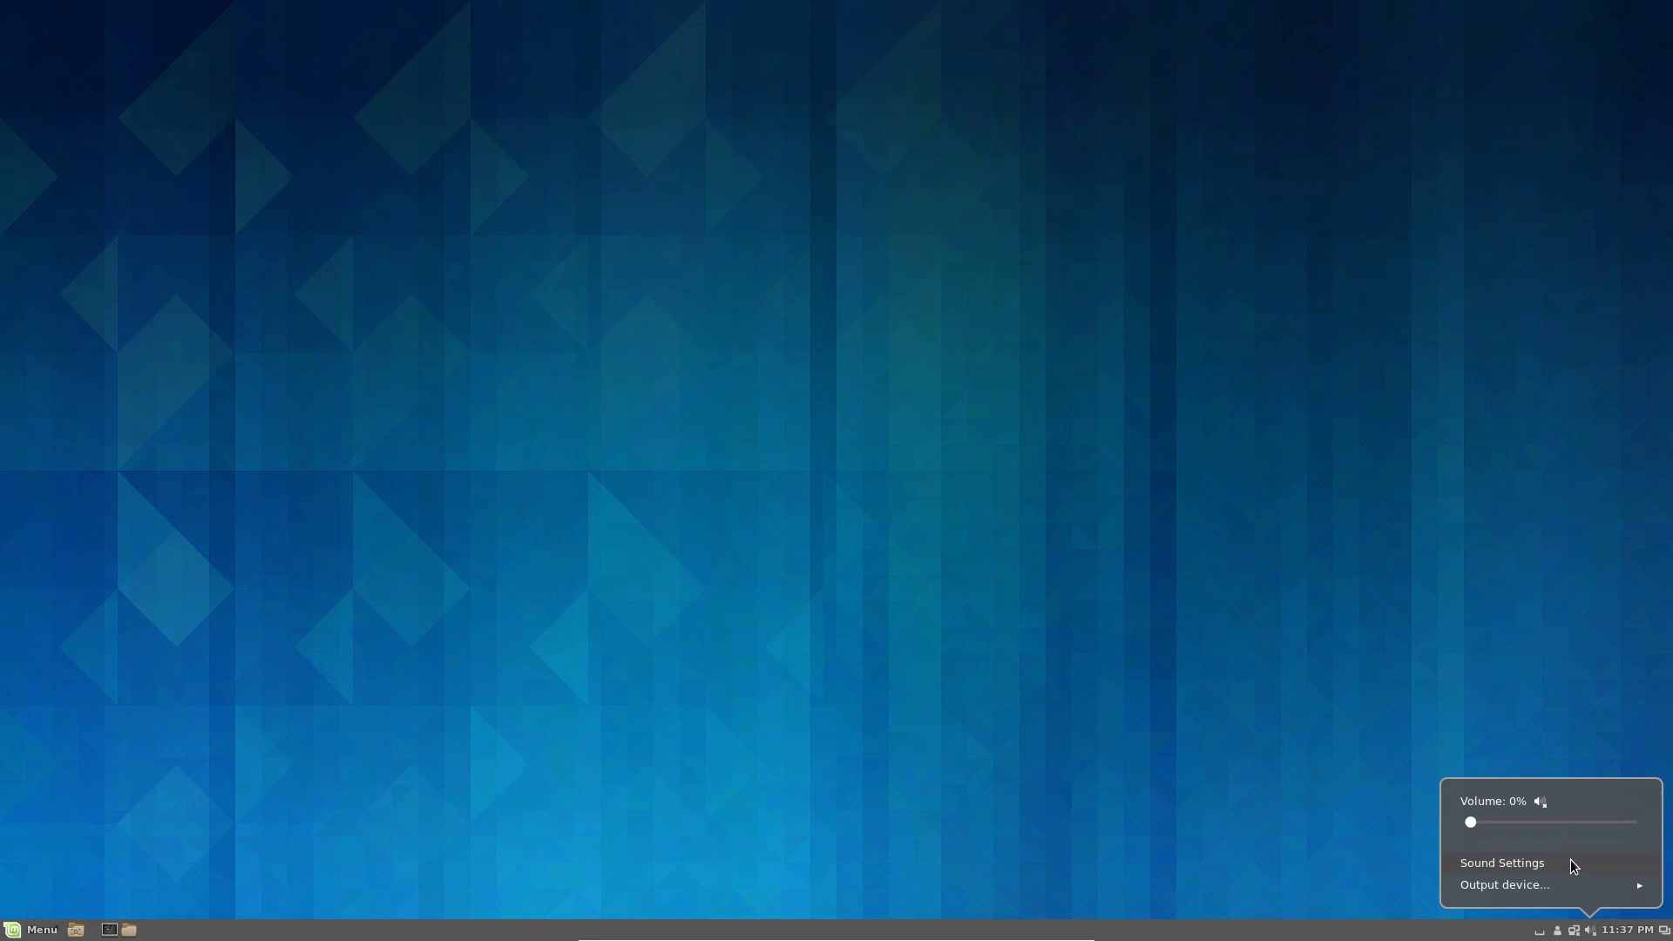
pyautogui.moveTo(1471, 823); pyautogui.dragTo(1595, 825)
pyautogui.click(1081, 630)
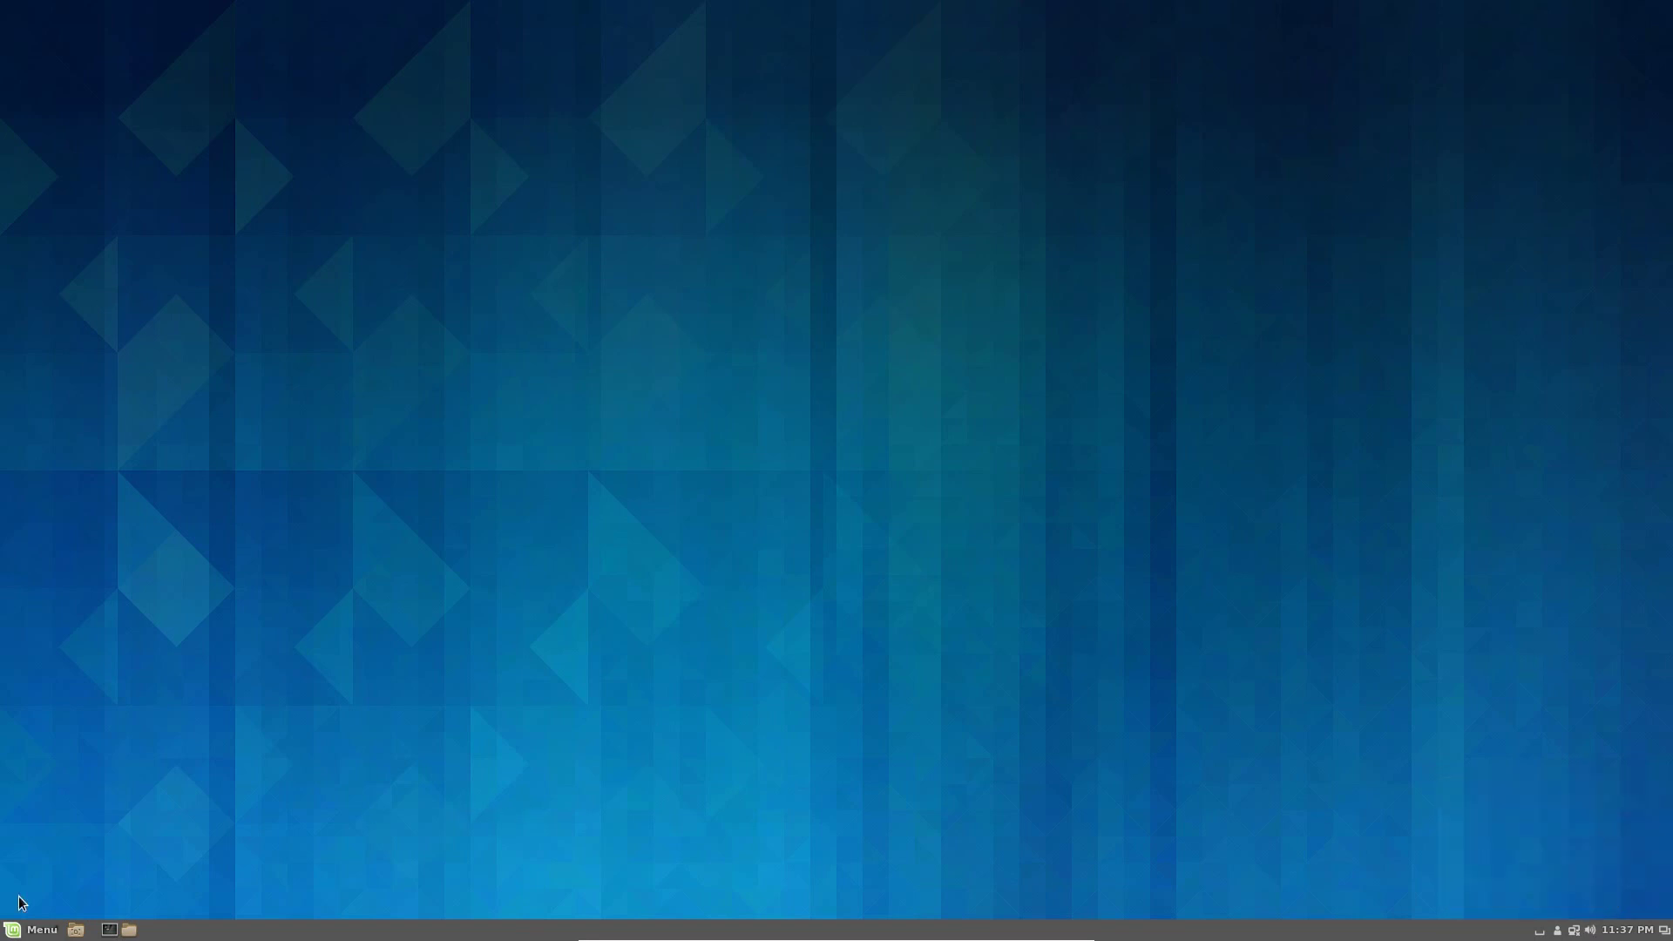
# - Review the Wired connection and Network proxy settings in System Settings, then close them
pyautogui.click(4, 926)
pyautogui.click(471, 767)
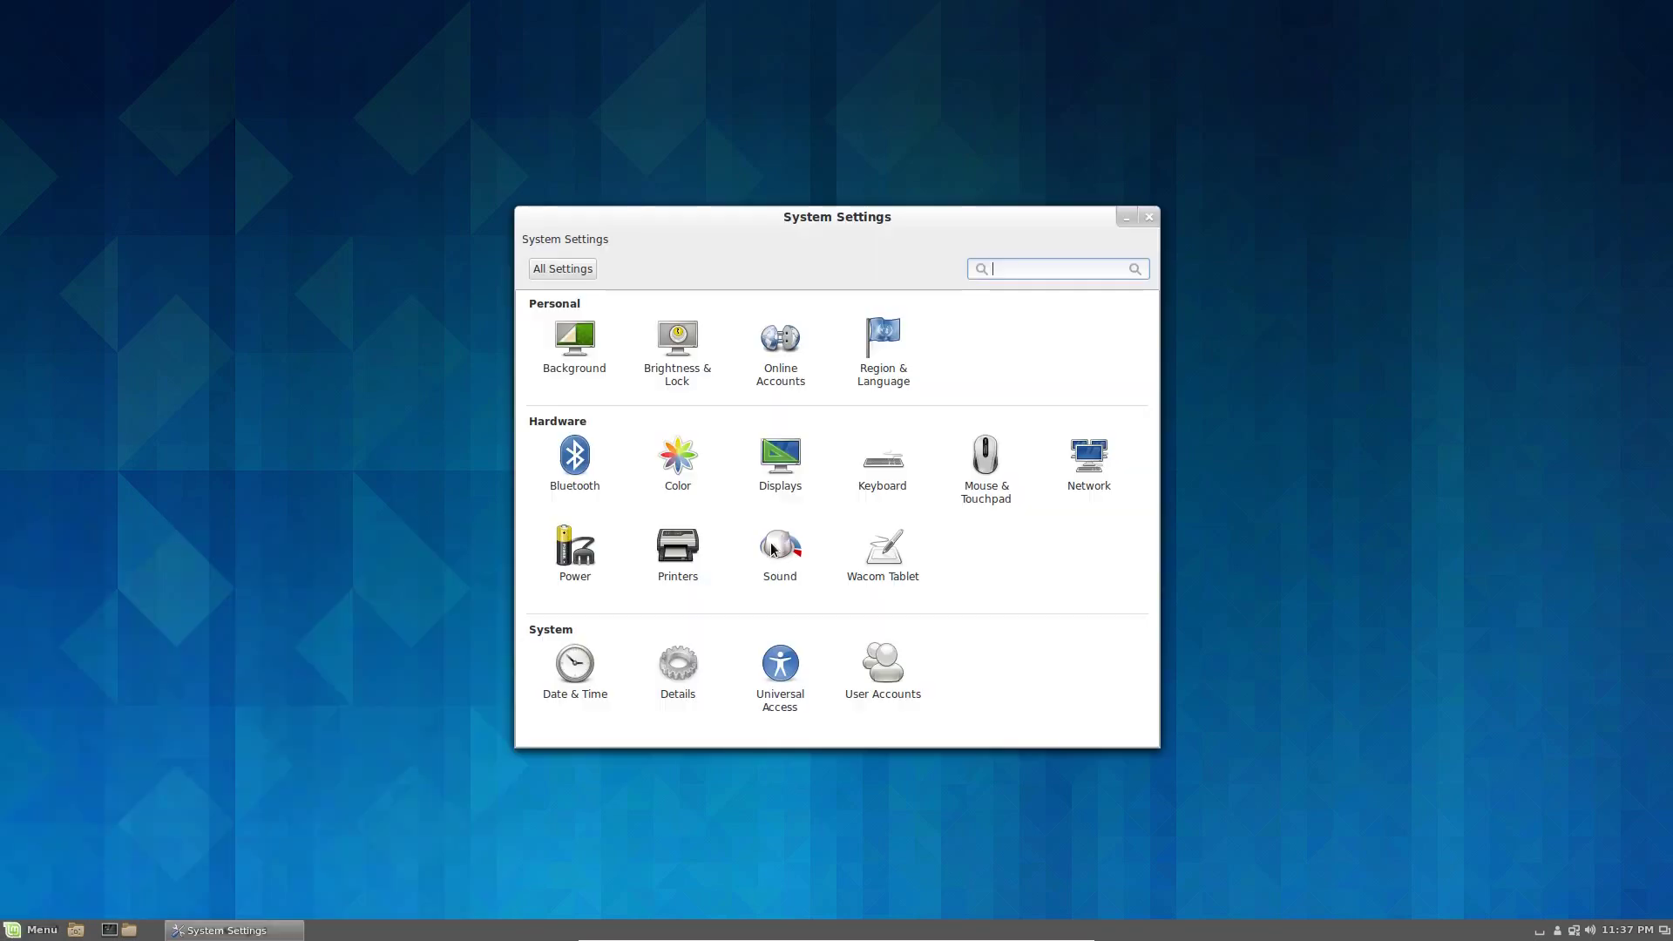
pyautogui.click(1093, 470)
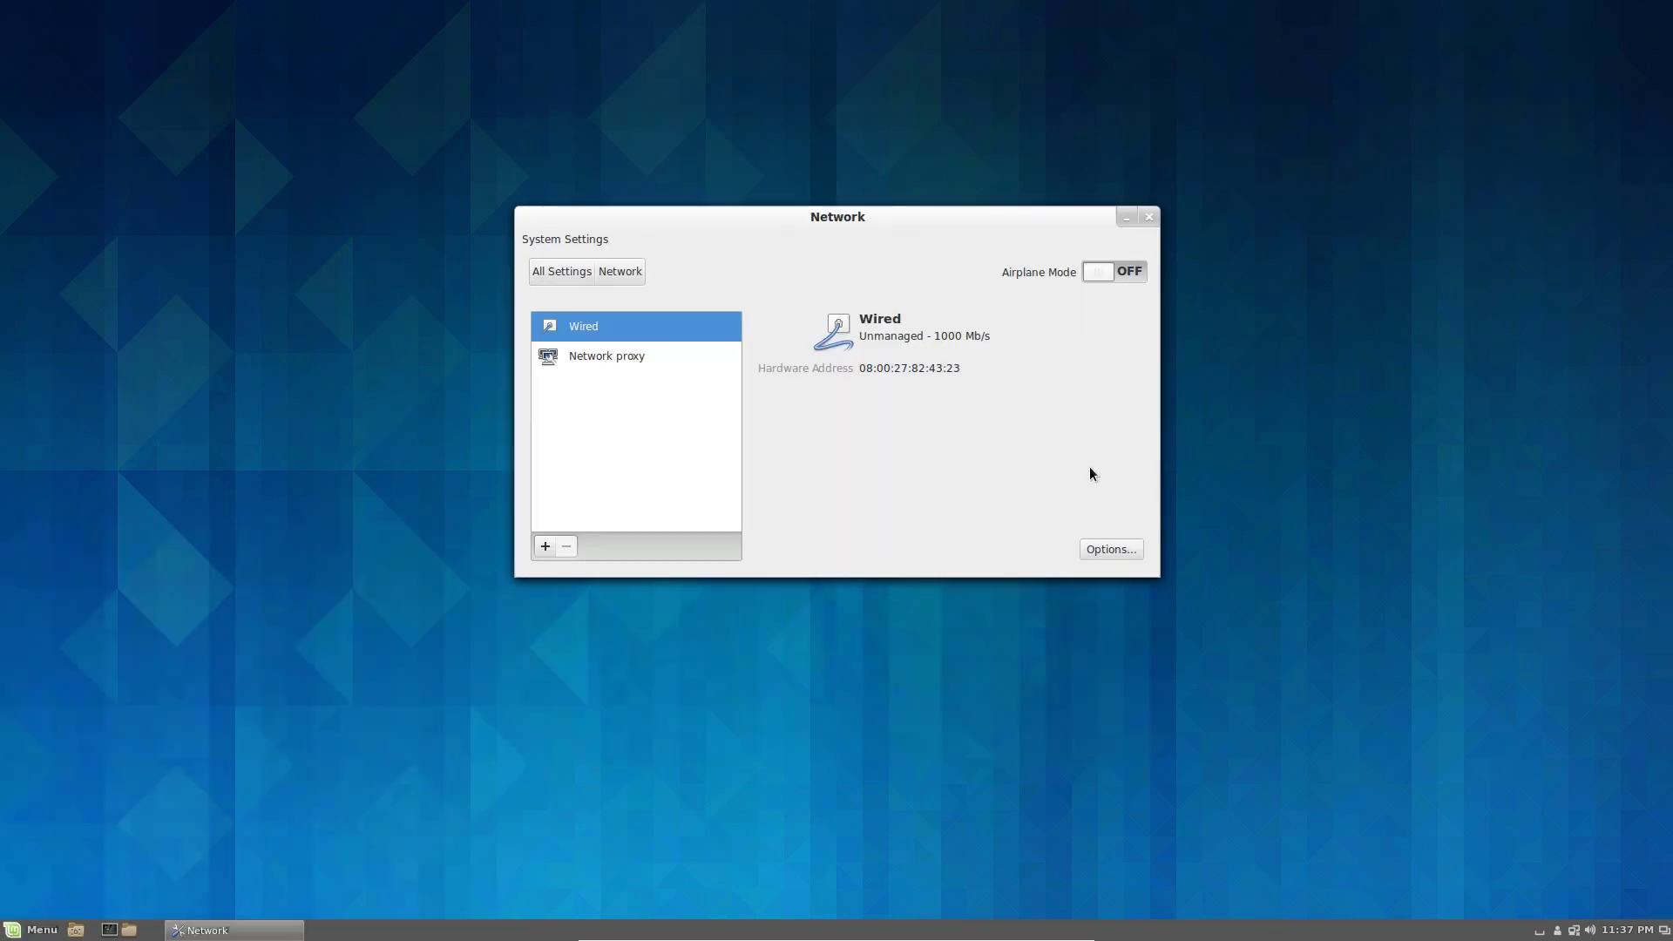
pyautogui.click(606, 359)
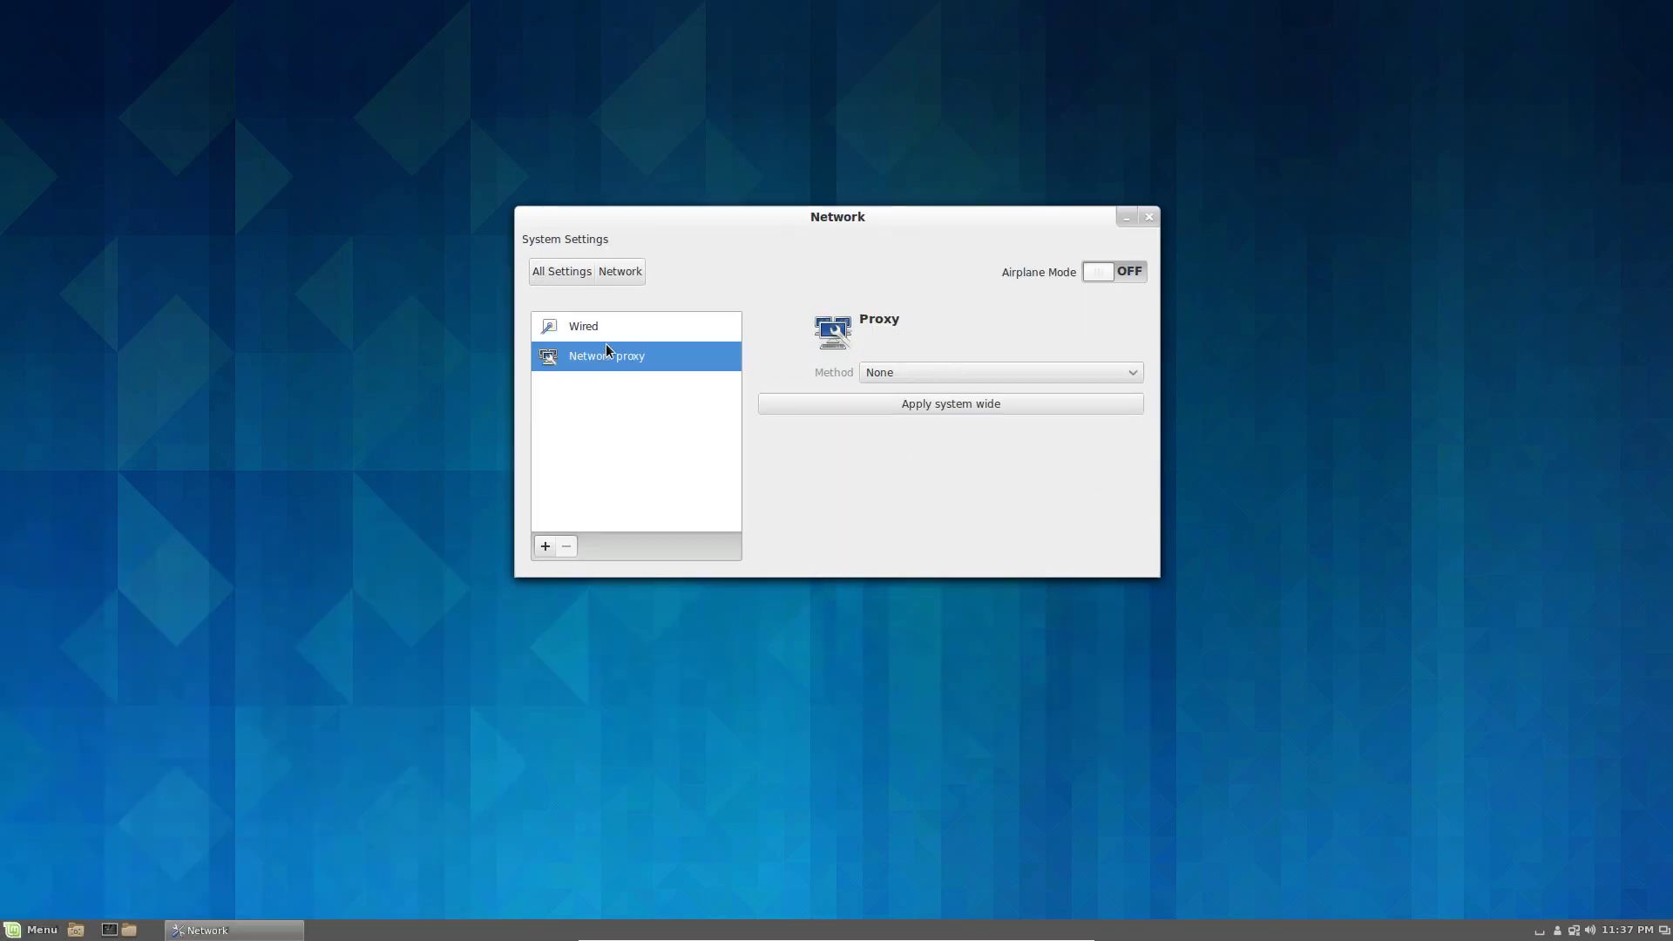
pyautogui.click(610, 334)
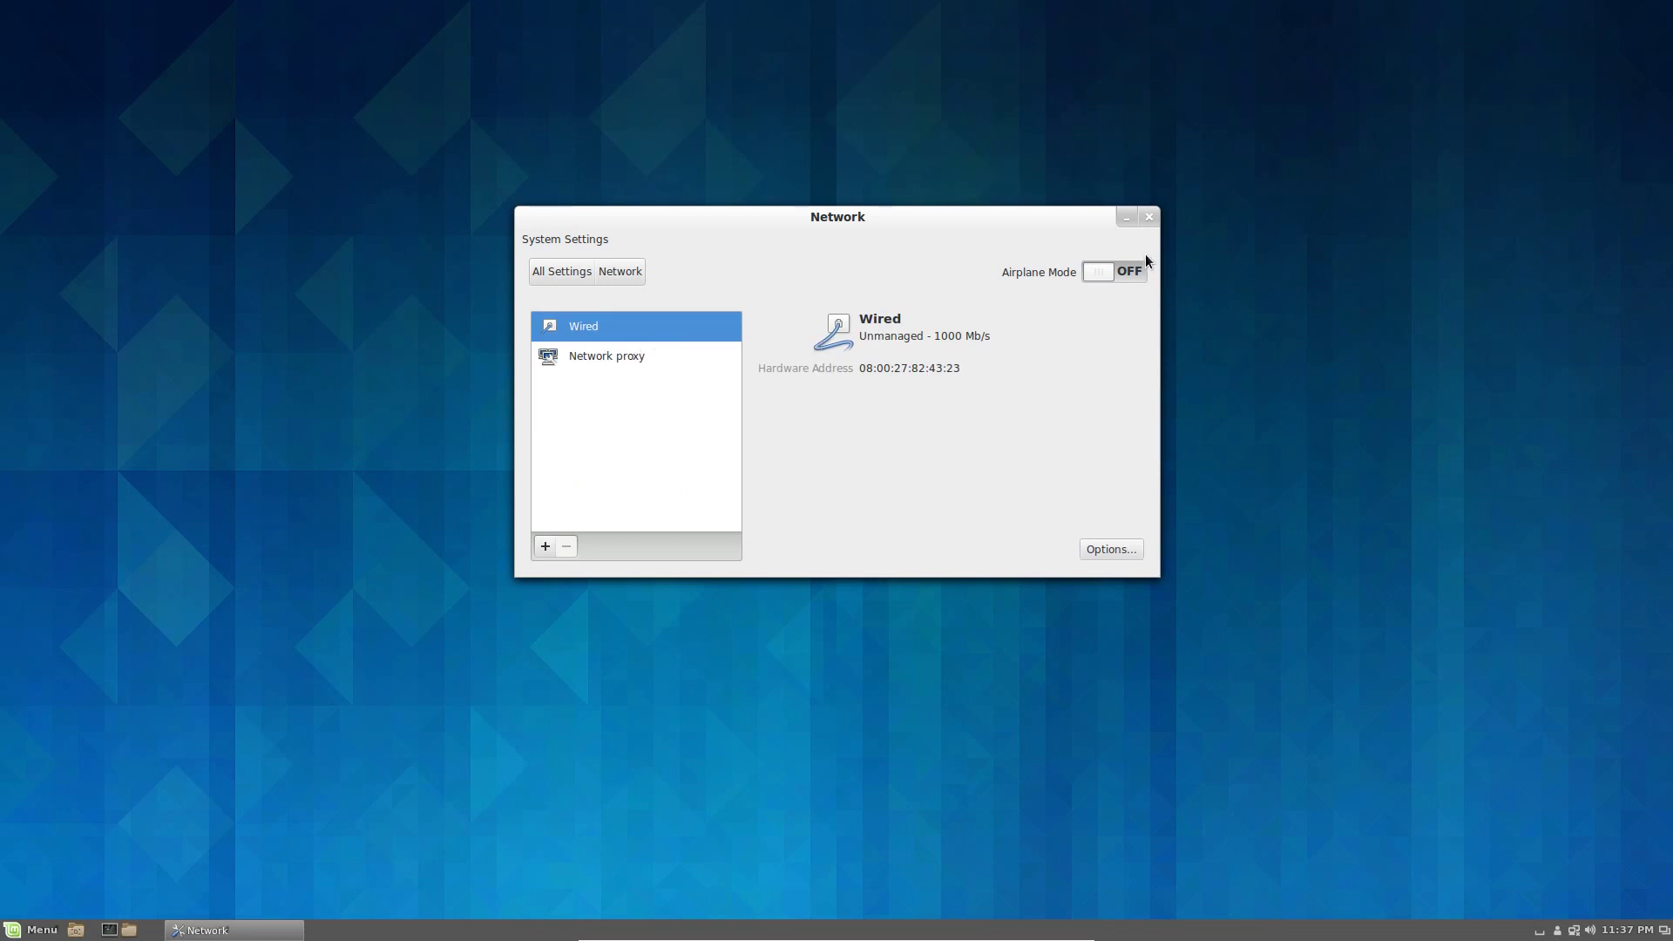
pyautogui.hotkey('alt', 'F4')
# - Check CPU, memory and network usage in System Monitor, then close it
pyautogui.press('super')
pyautogui.write('sys')
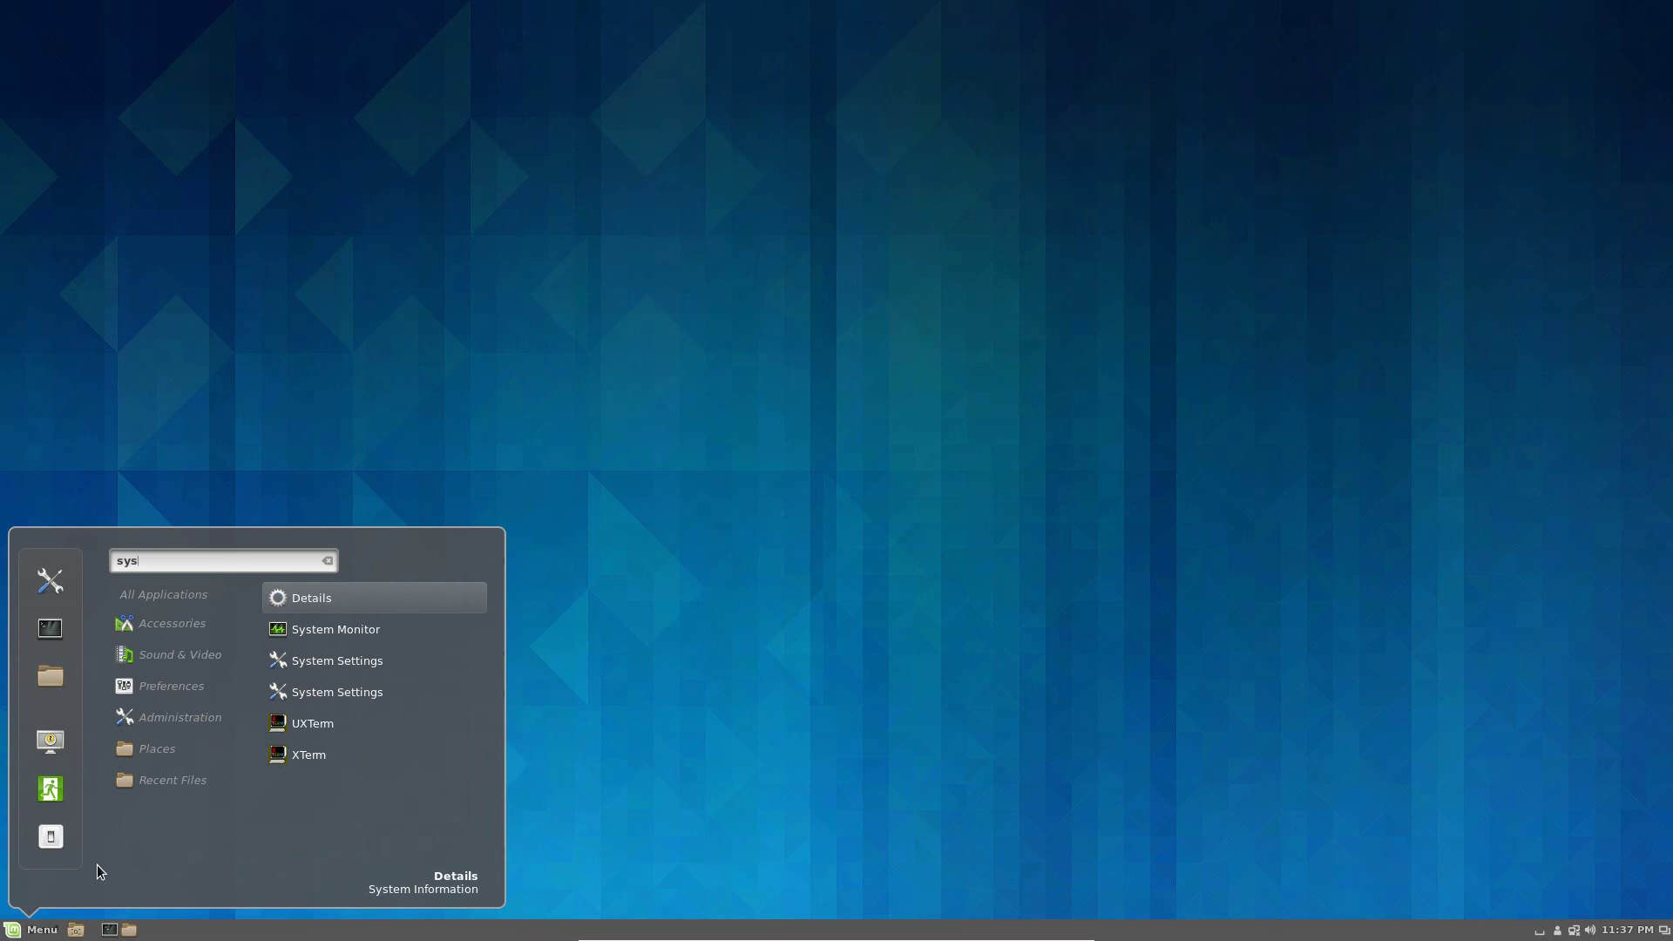
pyautogui.click(352, 628)
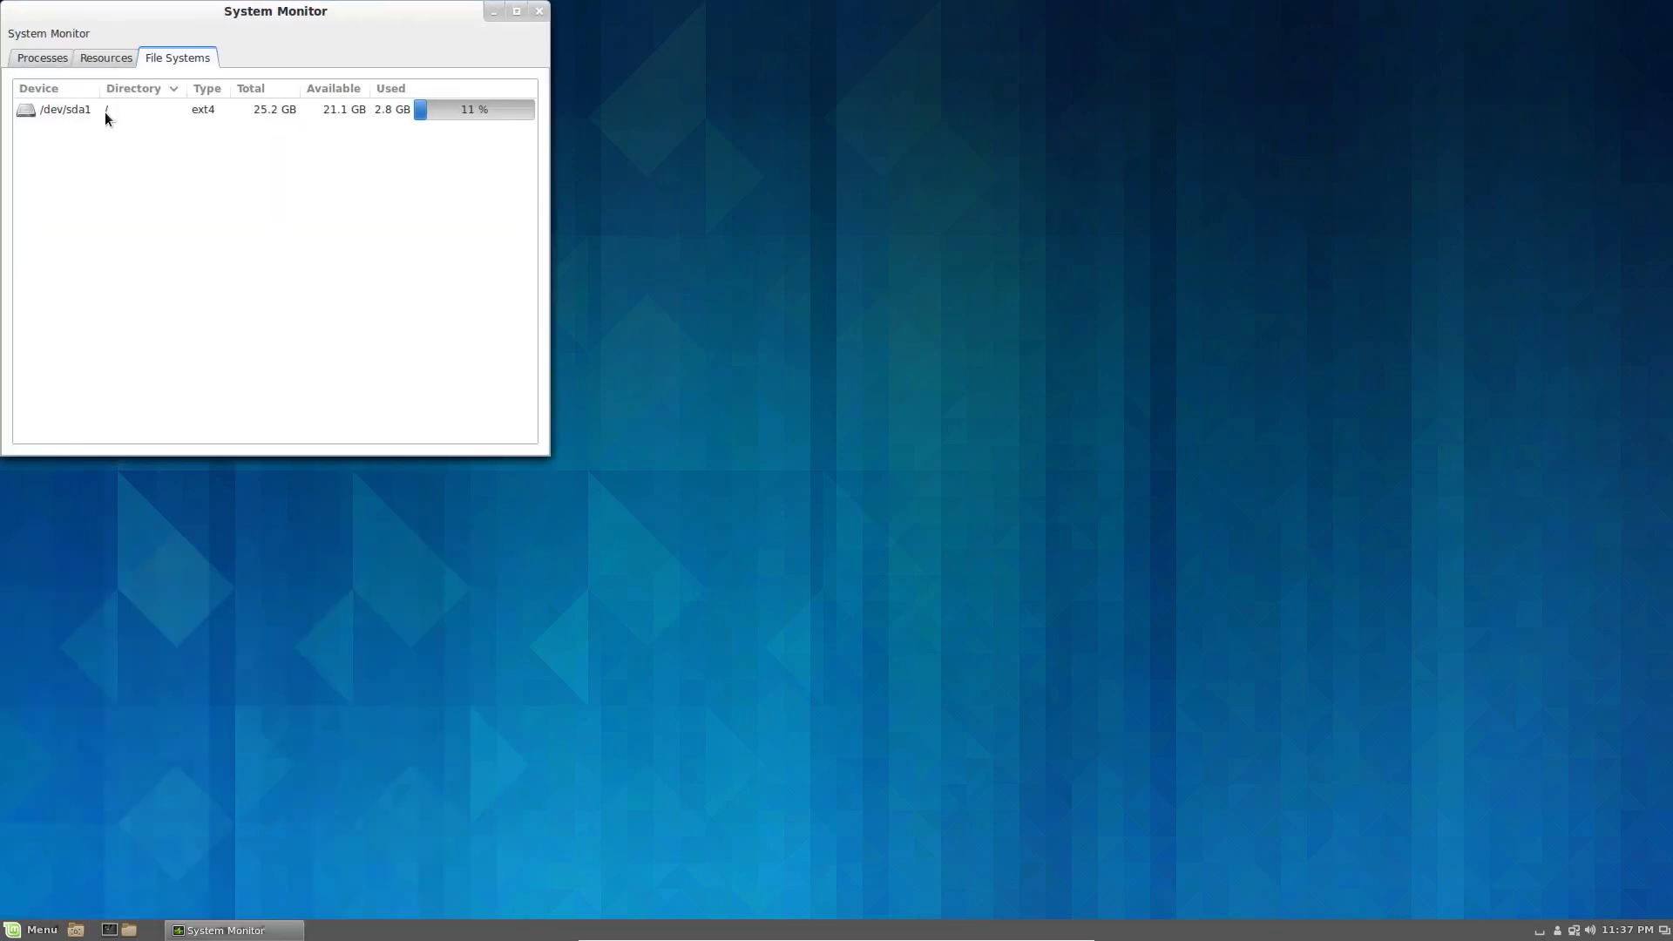
pyautogui.click(108, 57)
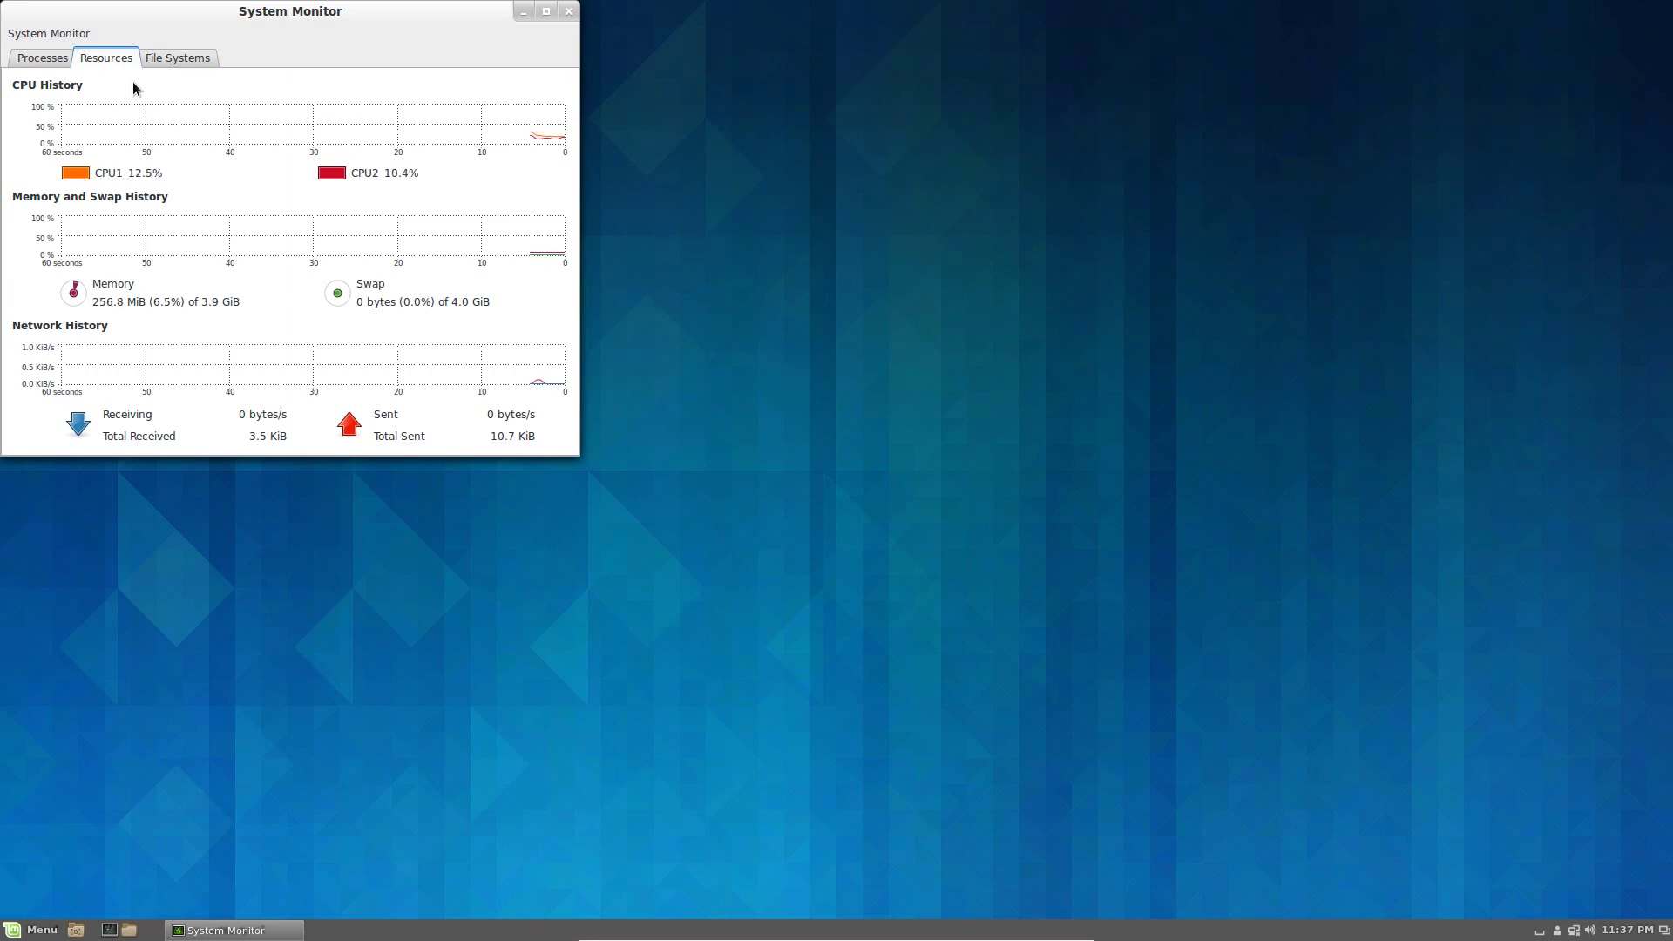
pyautogui.click(573, 15)
# - Launch Synaptic Package Manager as administrator, dismiss the Quick Introduction, and maximize it
pyautogui.press('super')
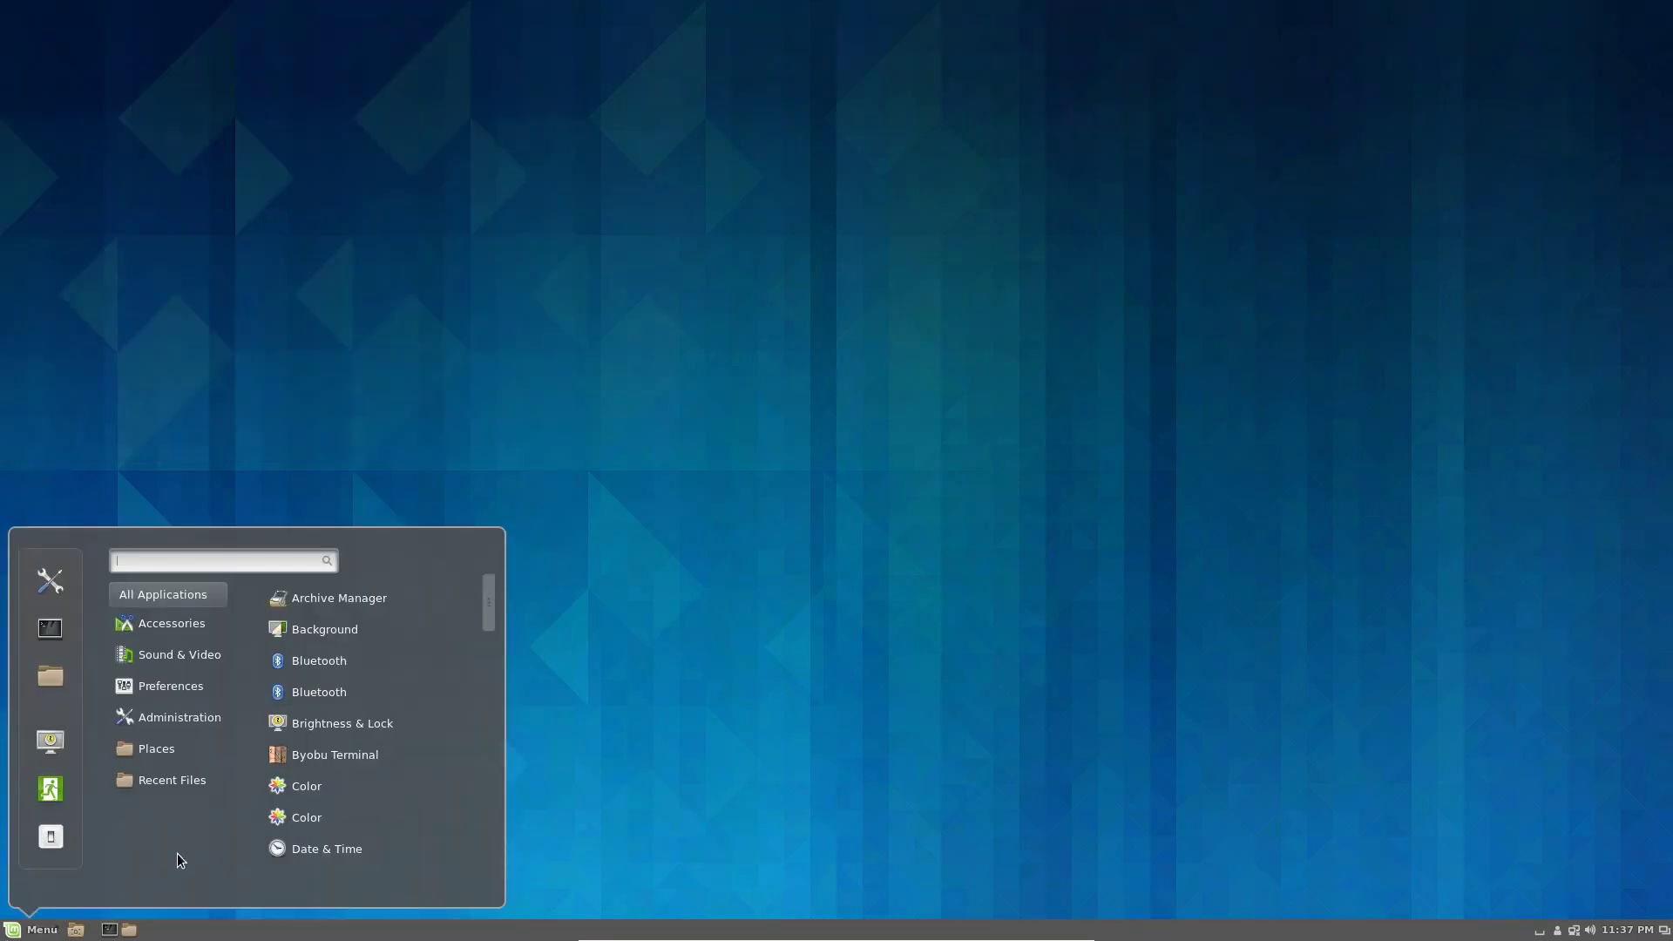
pyautogui.write('sy')
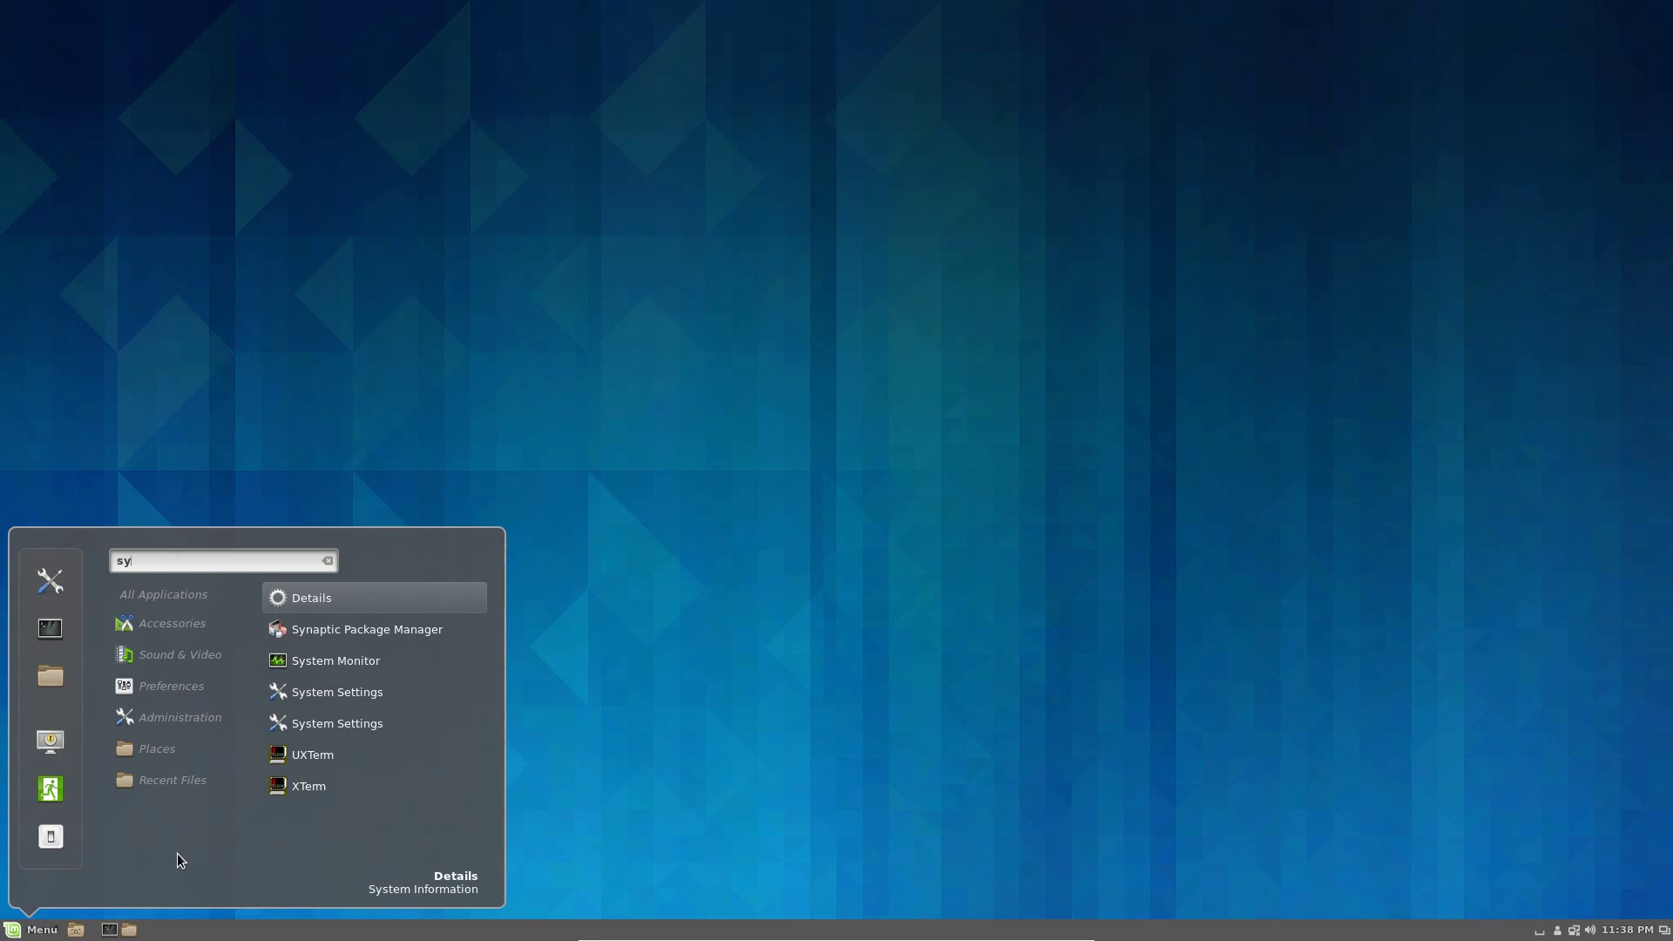
pyautogui.click(453, 631)
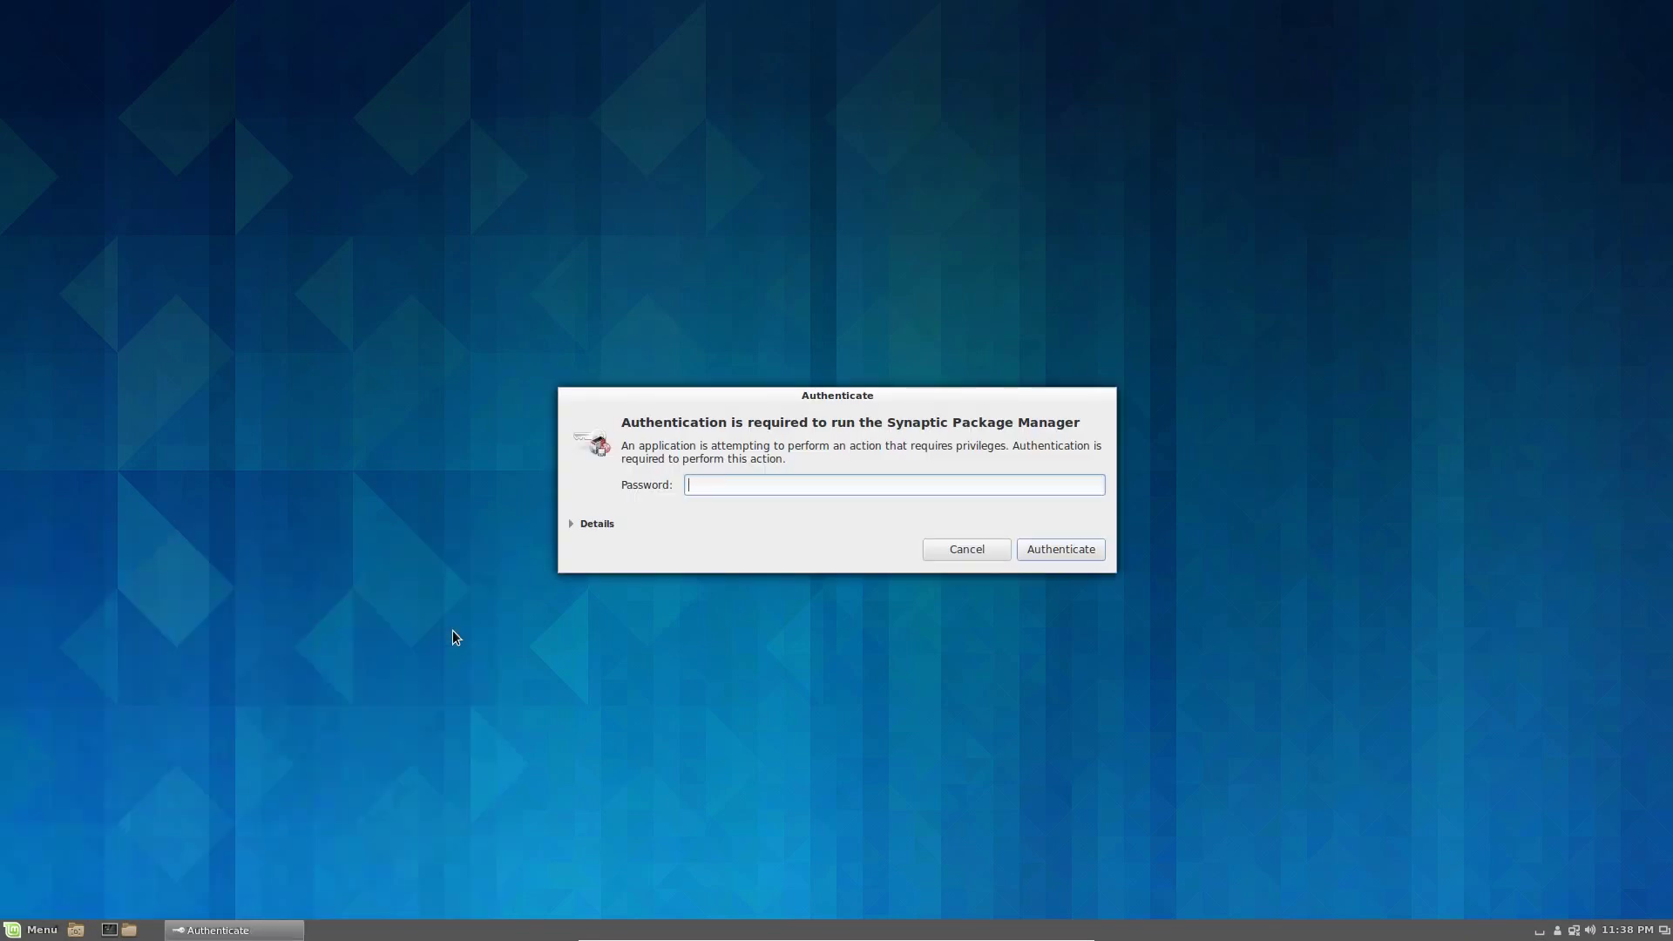
pyautogui.press('Return')
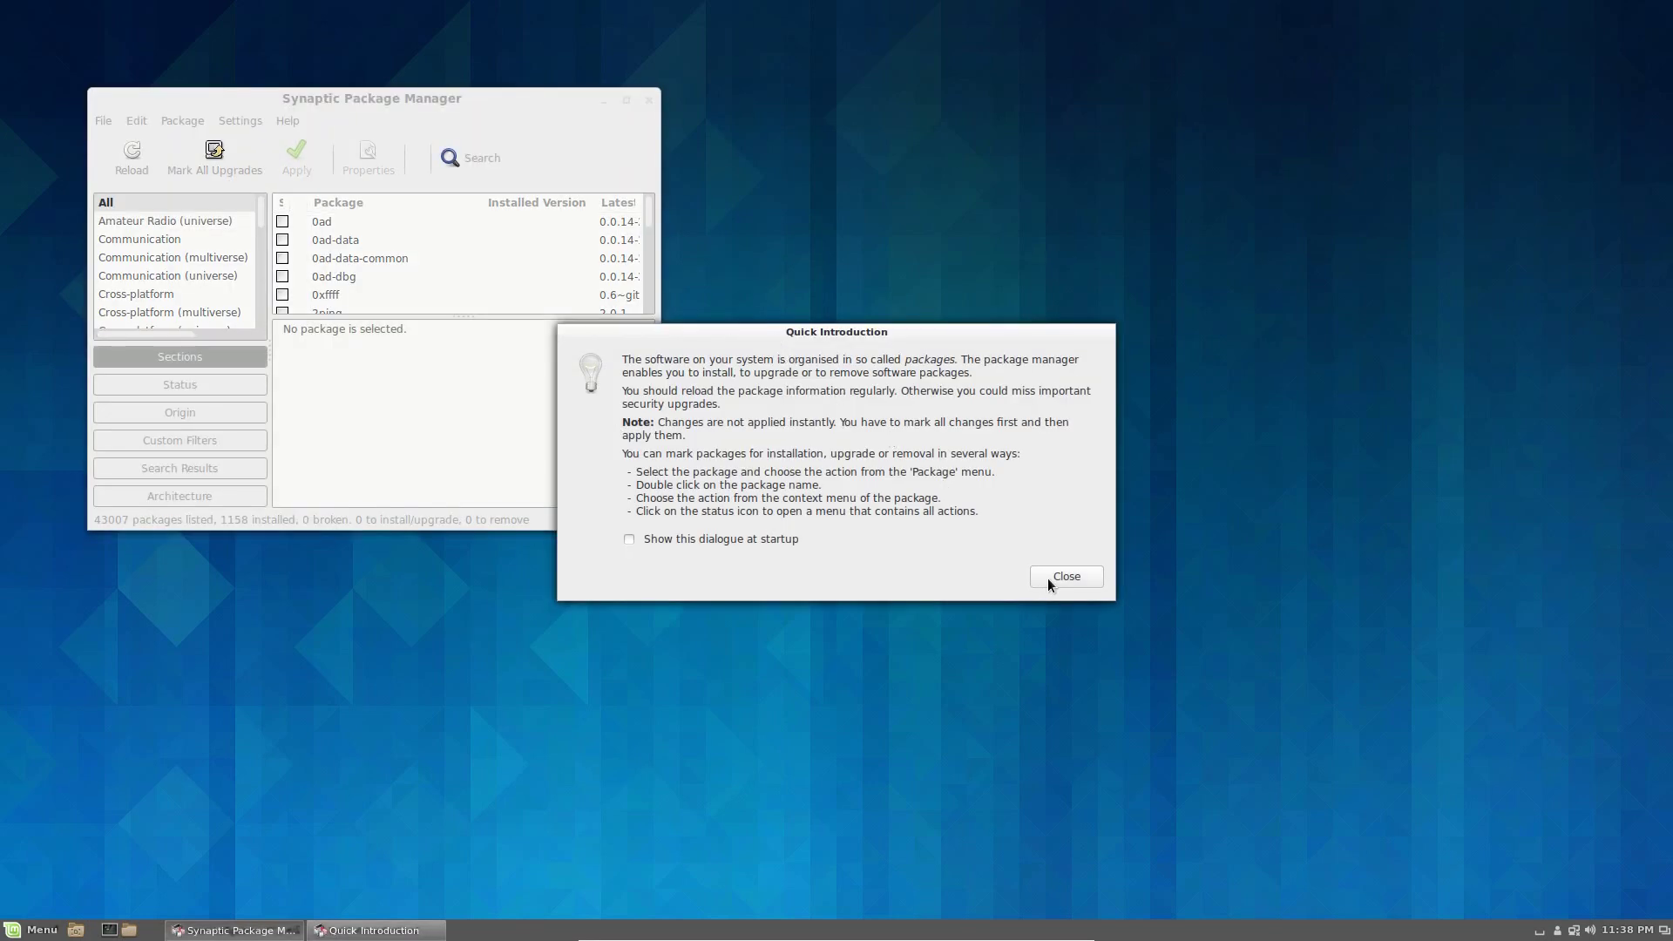
pyautogui.click(1059, 577)
pyautogui.click(625, 99)
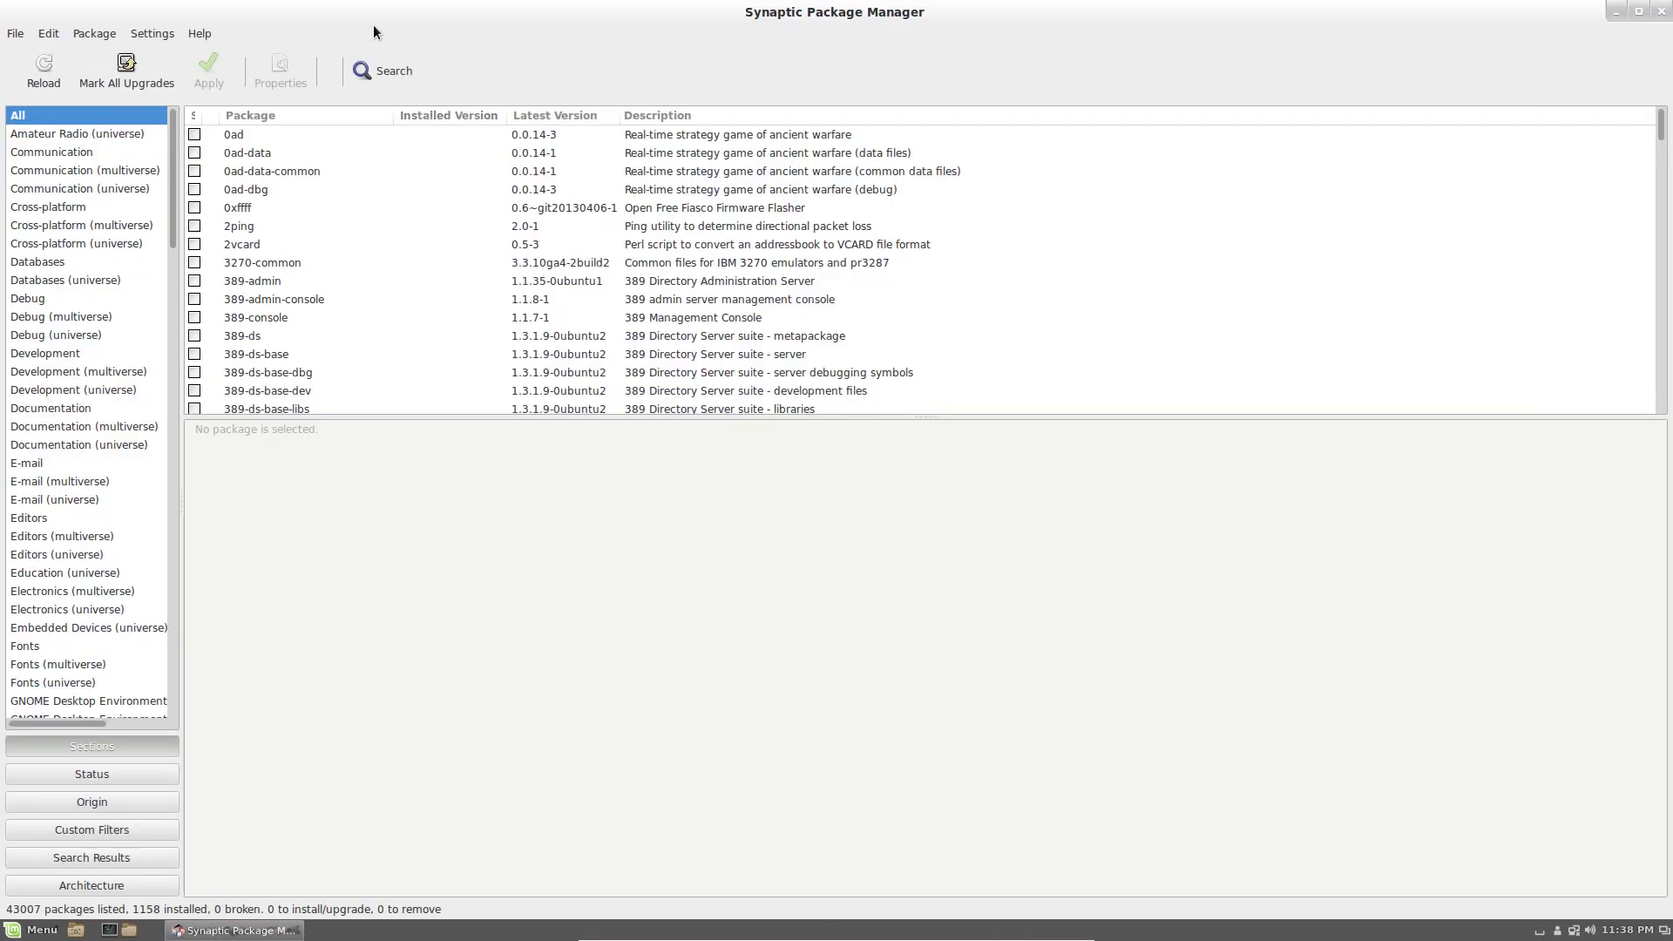
# - Select the 0ad package, then type 'software' in the package list to find software-center
pyautogui.click(484, 136)
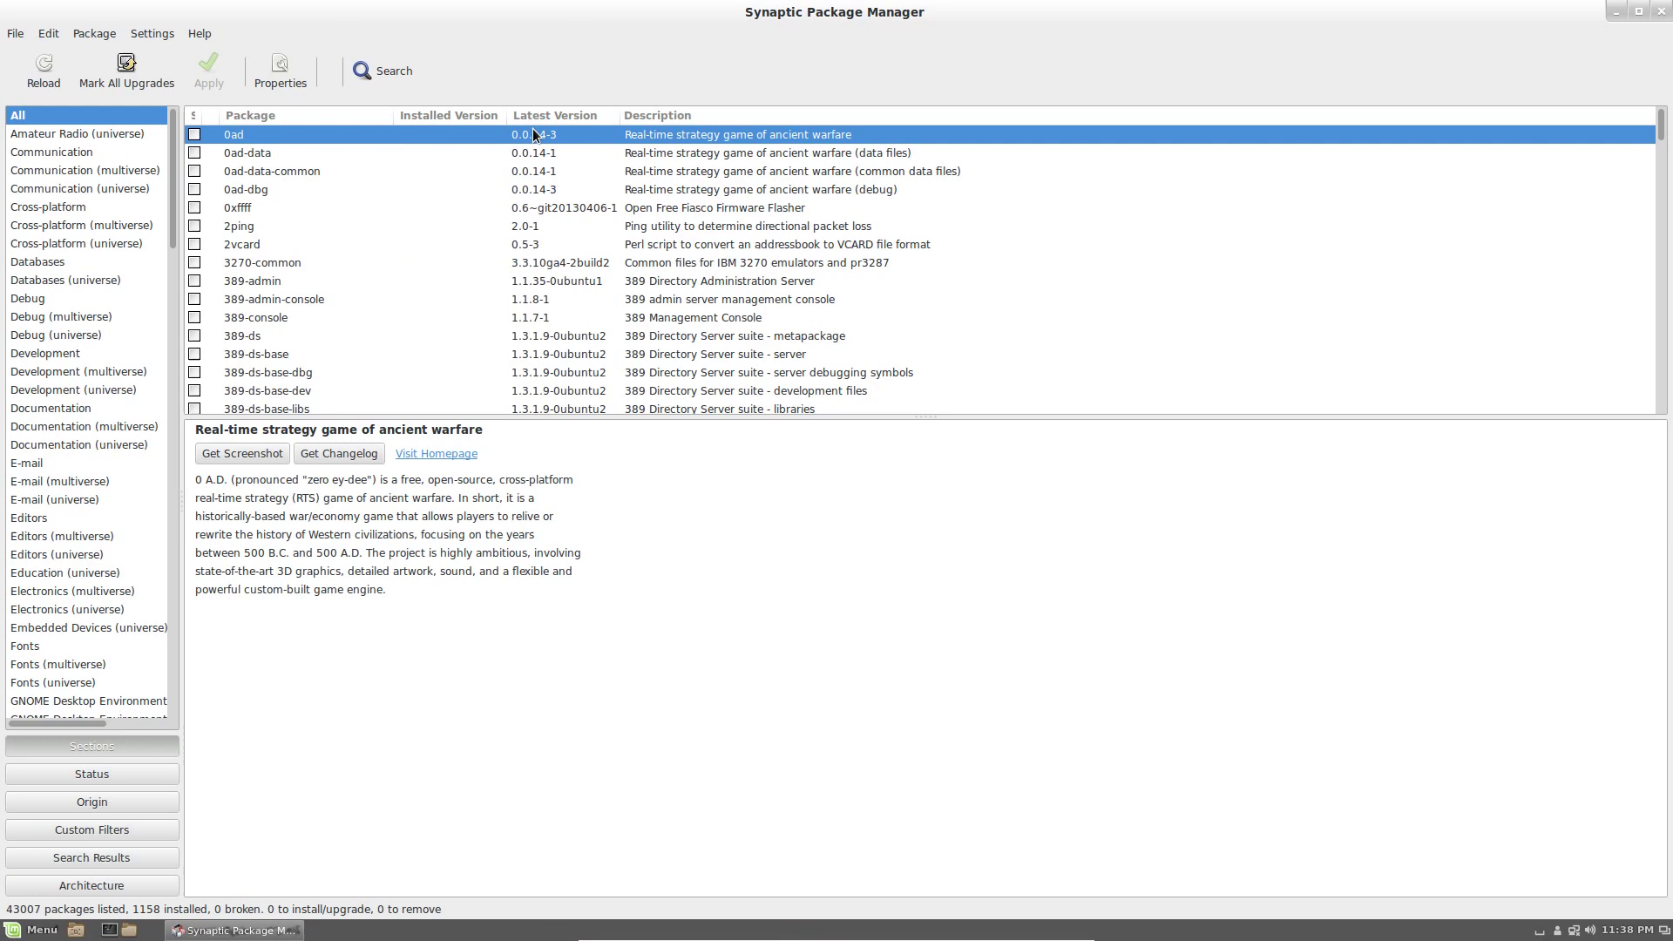
pyautogui.click(721, 137)
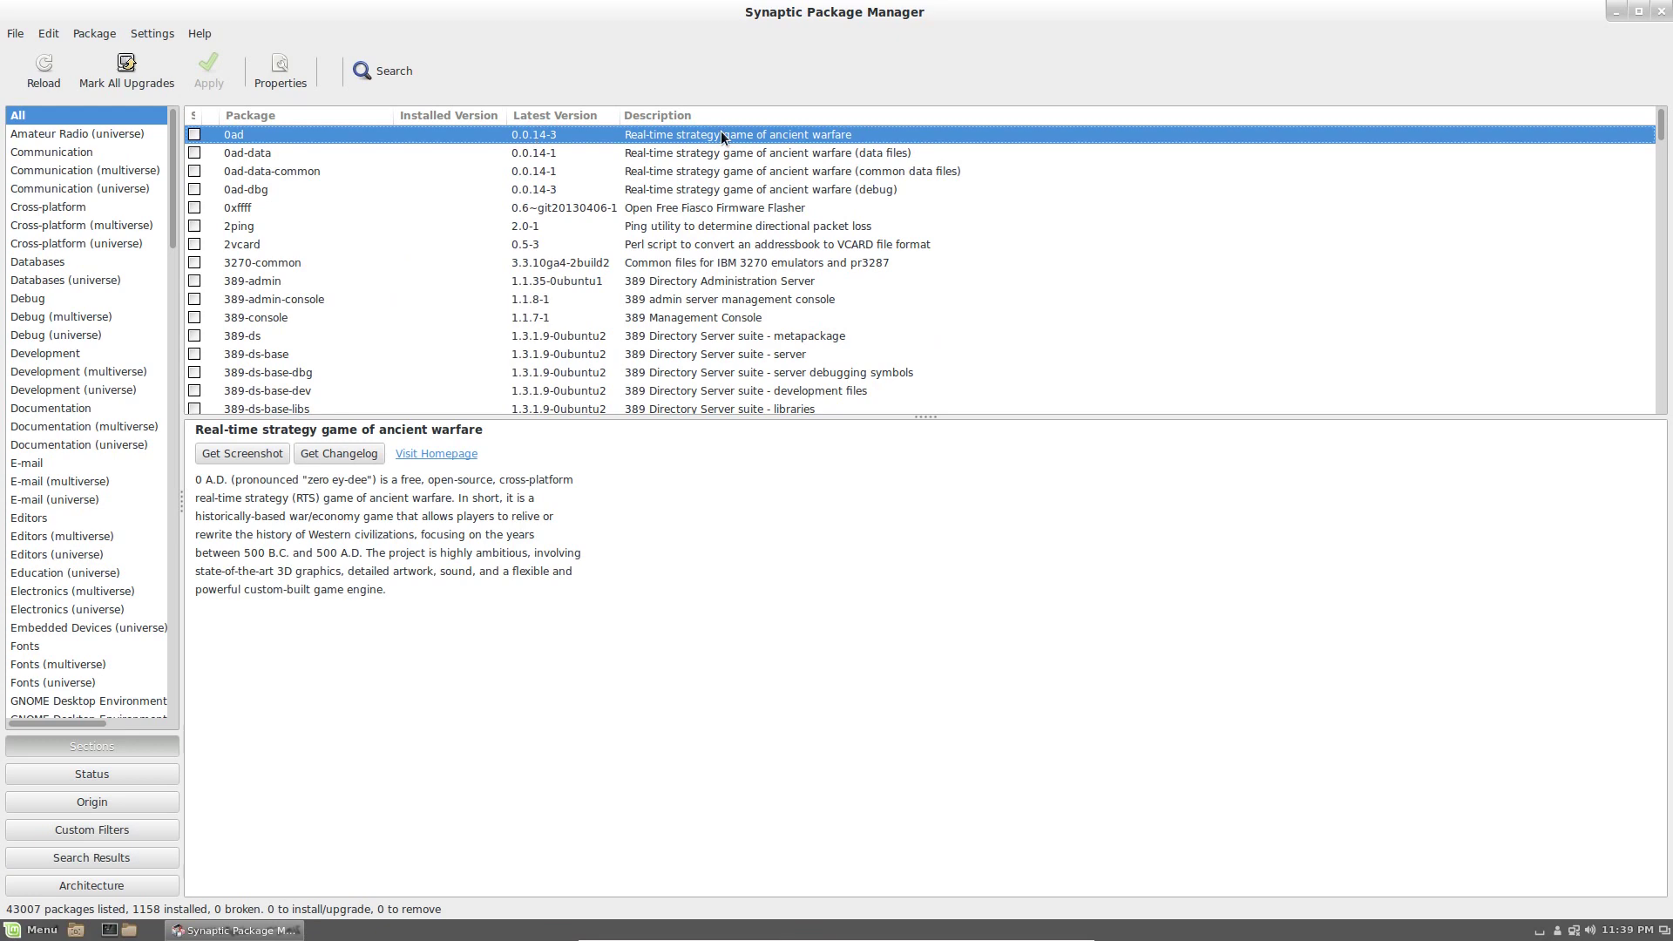
pyautogui.write('software')
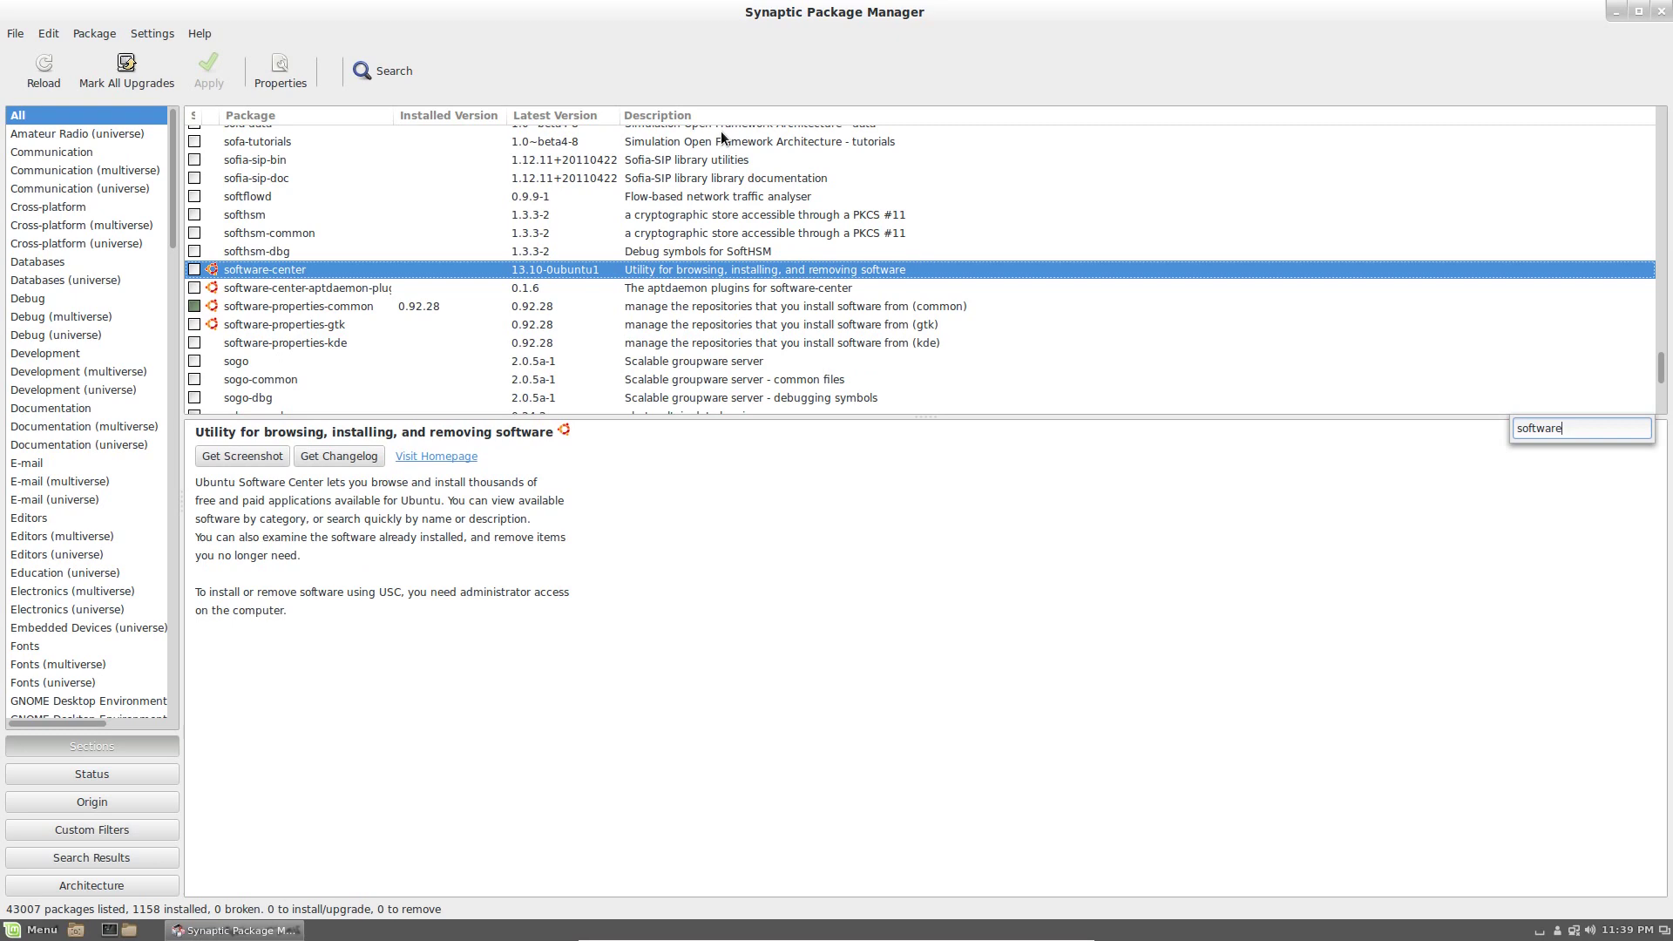
# - Find firefox in the list and mark it for installation with its required packages
pyautogui.press('BackSpace')
pyautogui.press('BackSpace')
pyautogui.press('BackSpace')
pyautogui.press('BackSpace')
pyautogui.press('BackSpace')
pyautogui.press('BackSpace')
pyautogui.press('BackSpace')
pyautogui.press('BackSpace')
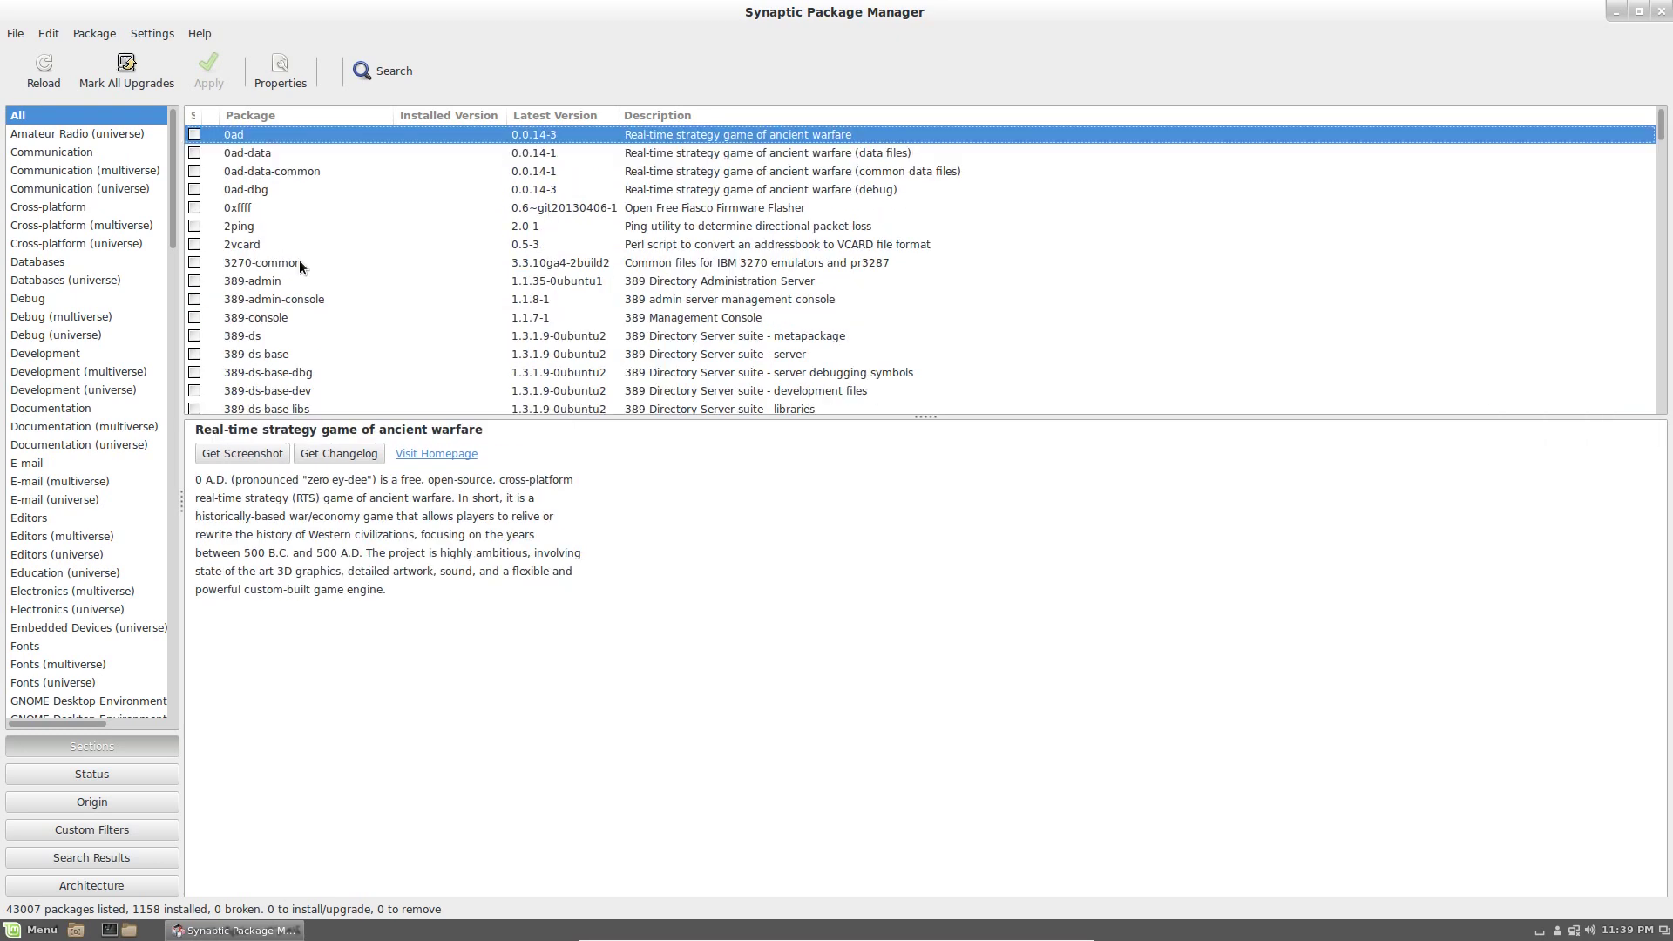
pyautogui.write('firefo')
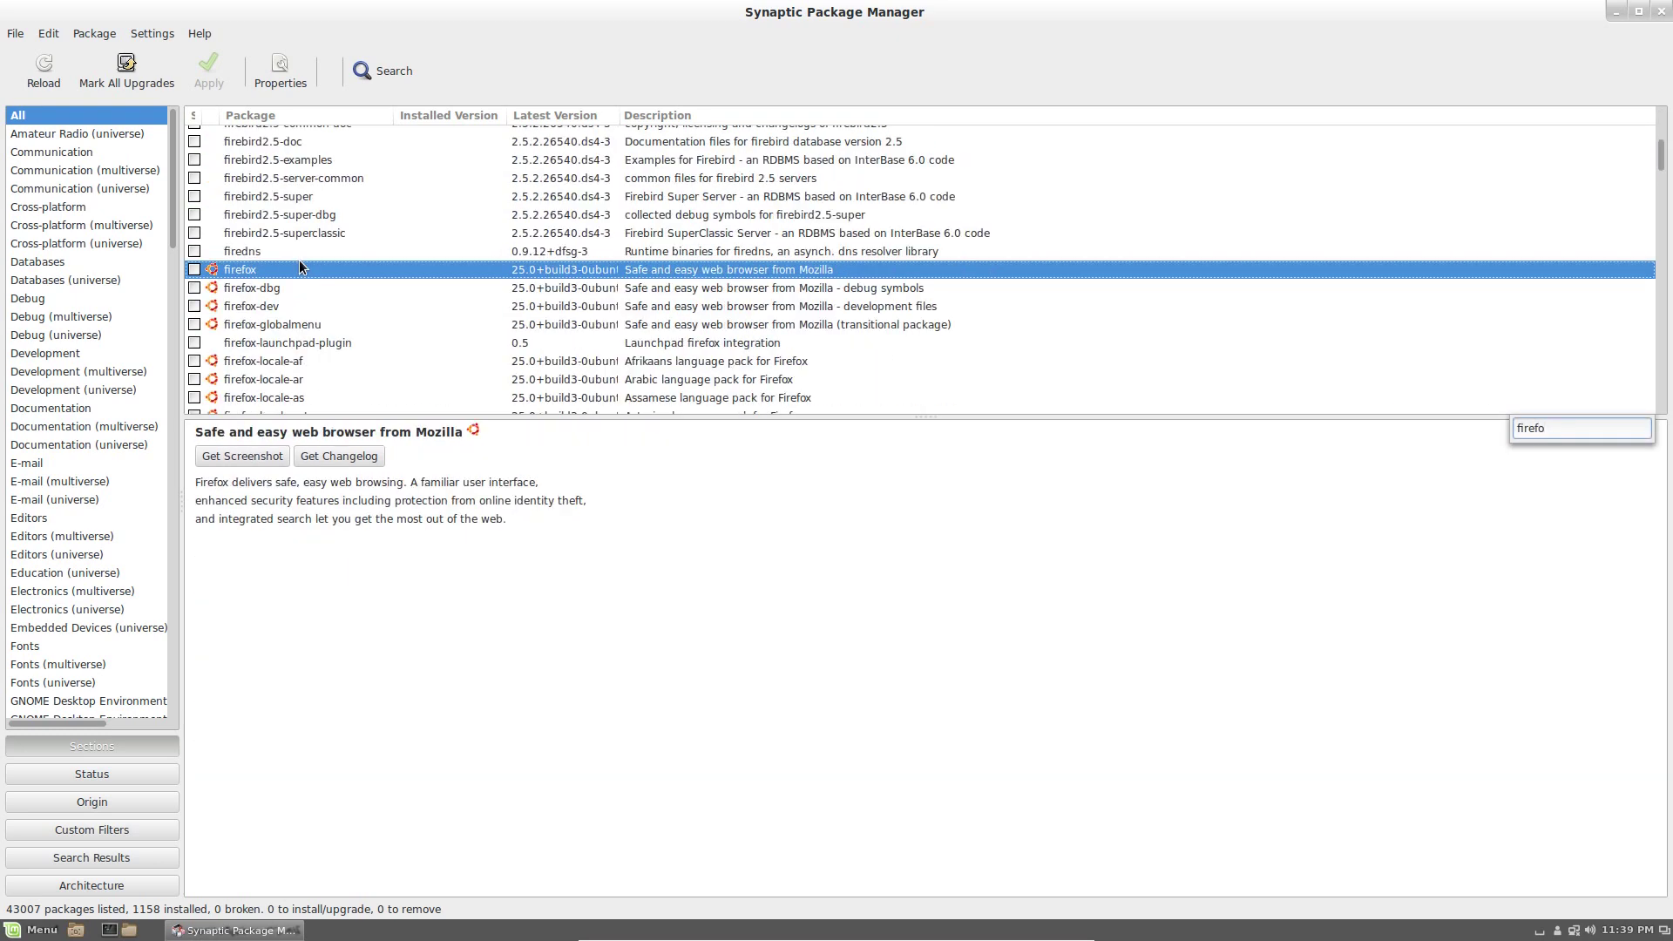
pyautogui.doubleClick(312, 273)
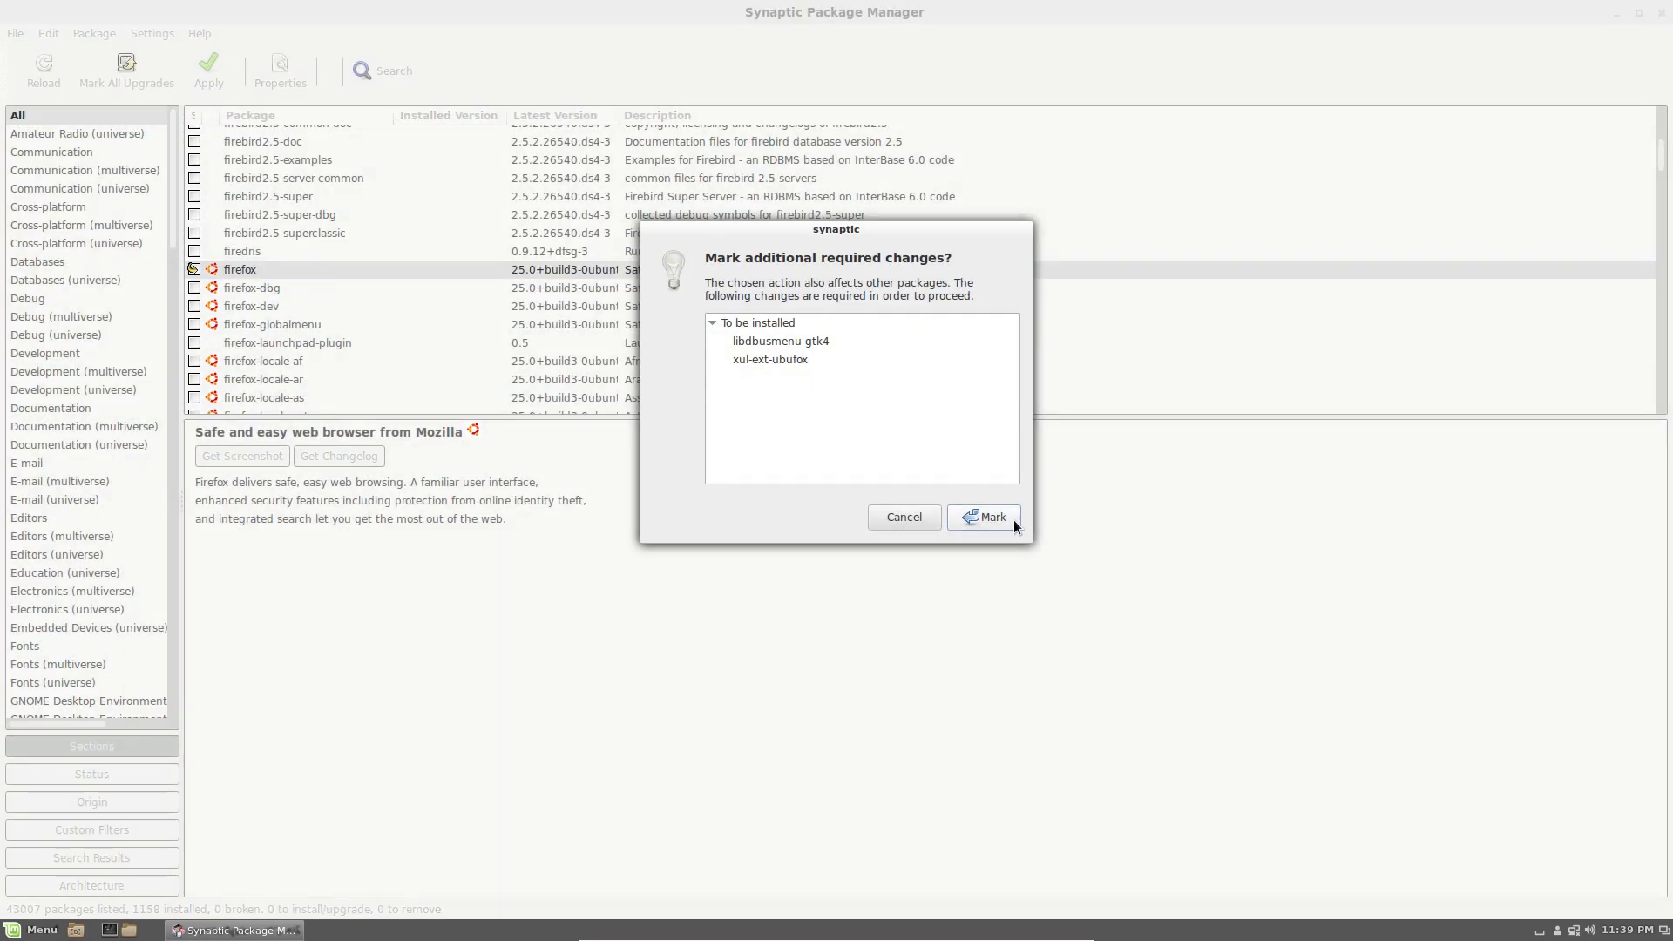
pyautogui.click(974, 513)
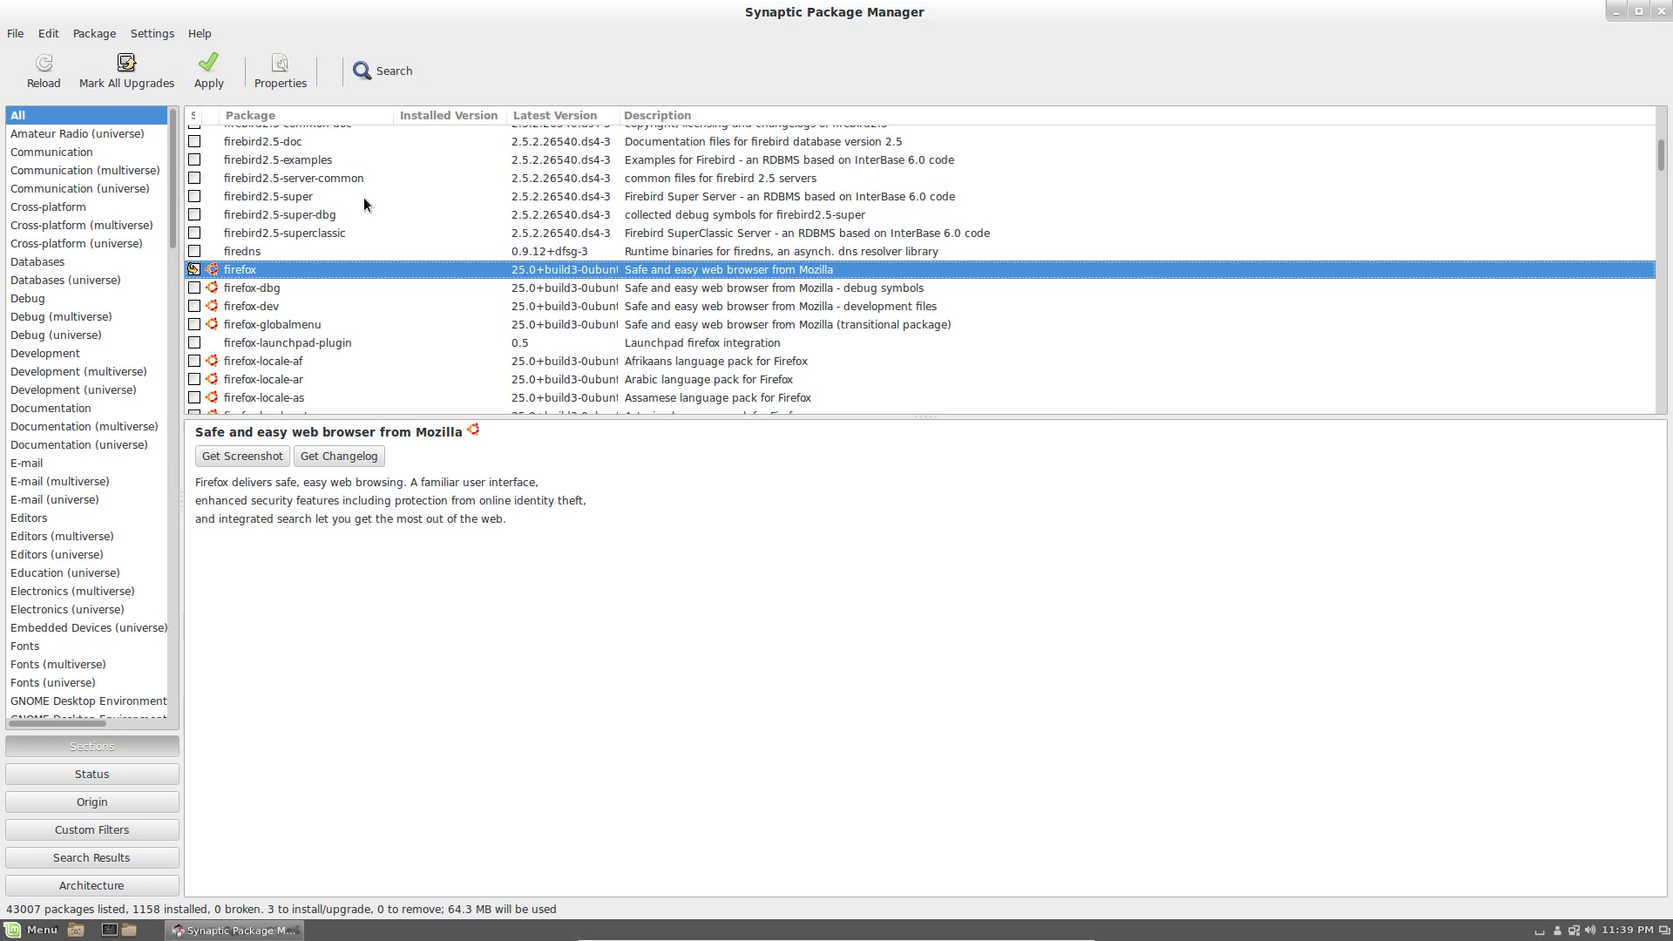
# - Apply the changes to install firefox, libdbusmenu-gtk4 and xul-ext-ubufox
pyautogui.write('libreoffi')
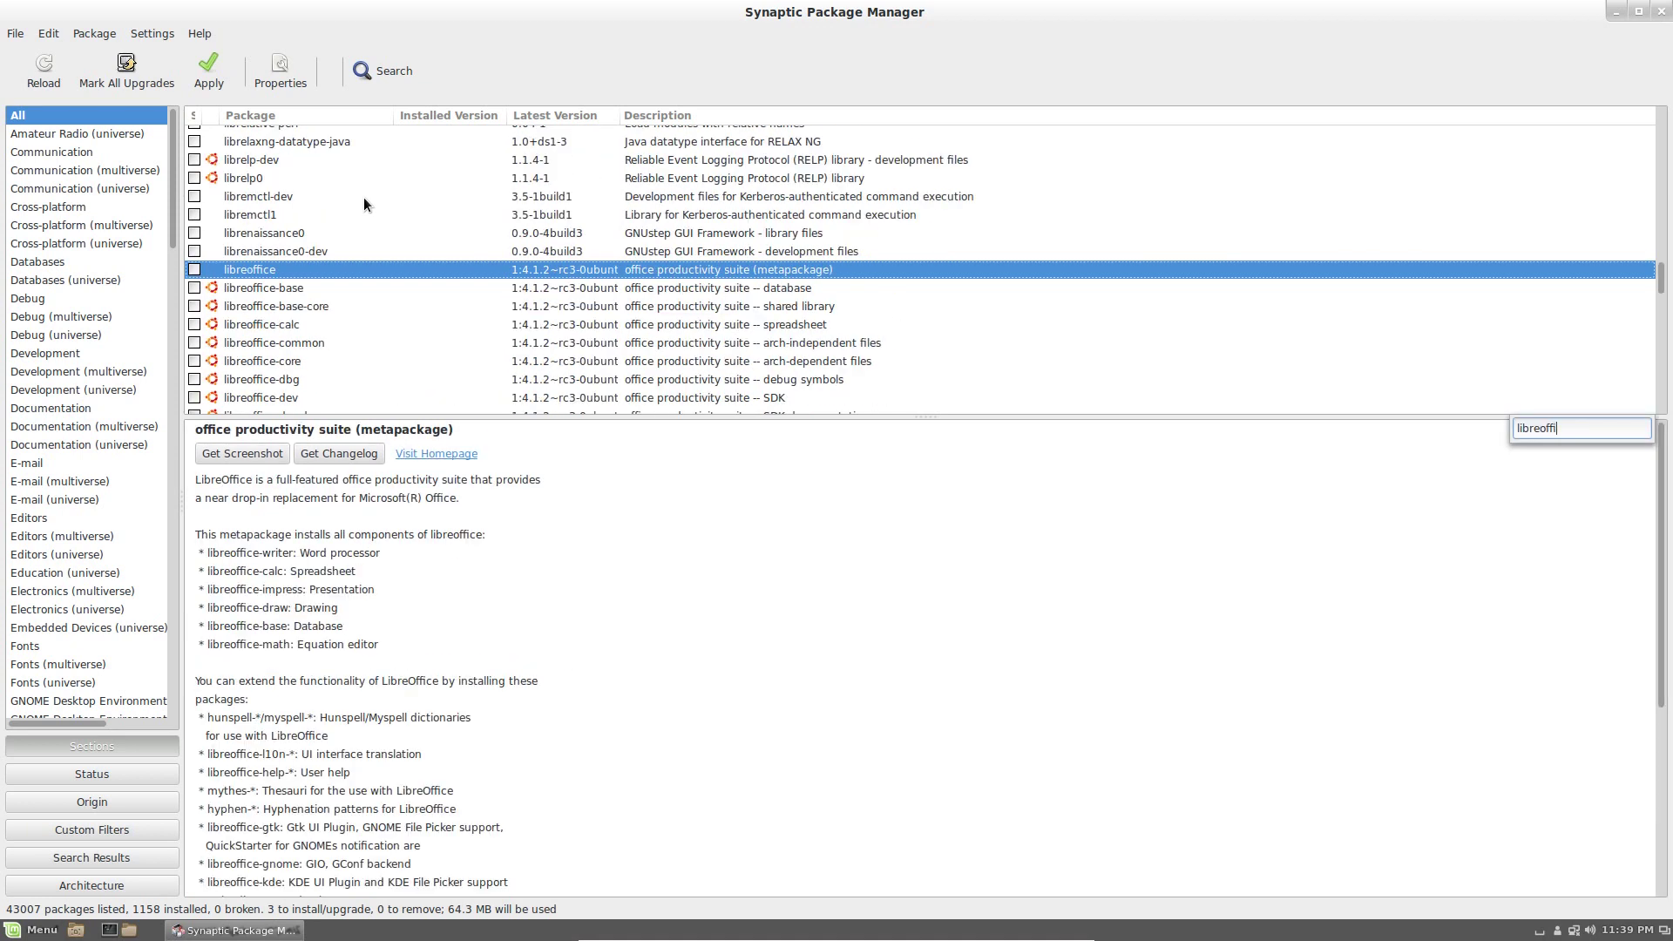
pyautogui.click(208, 70)
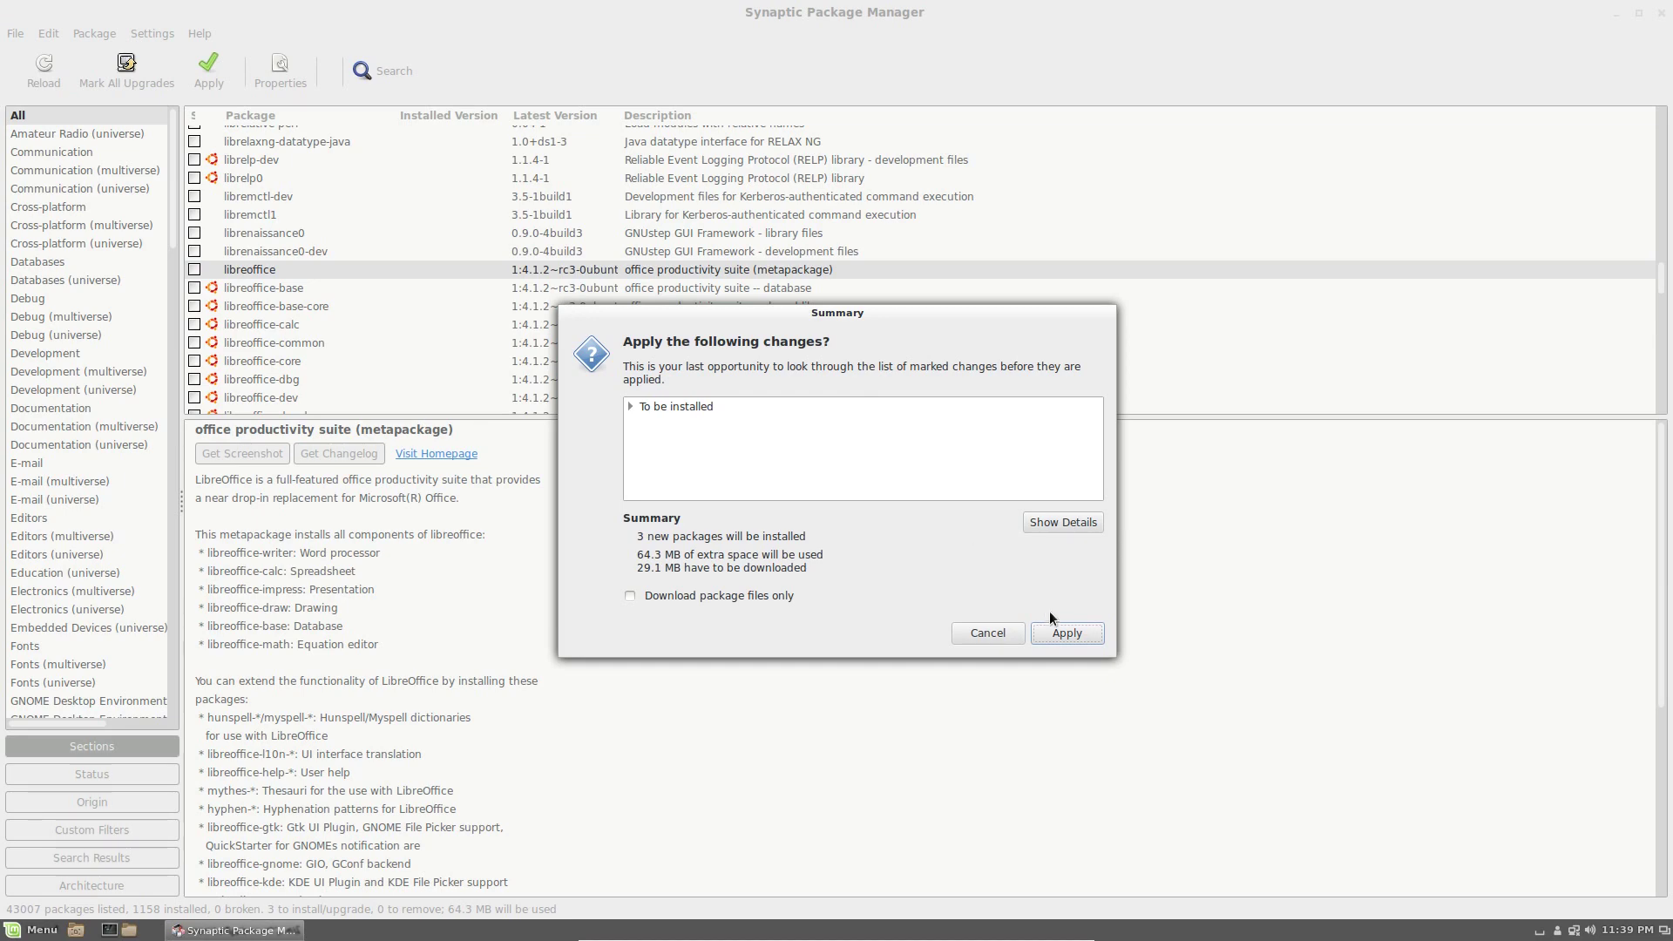
pyautogui.click(1069, 632)
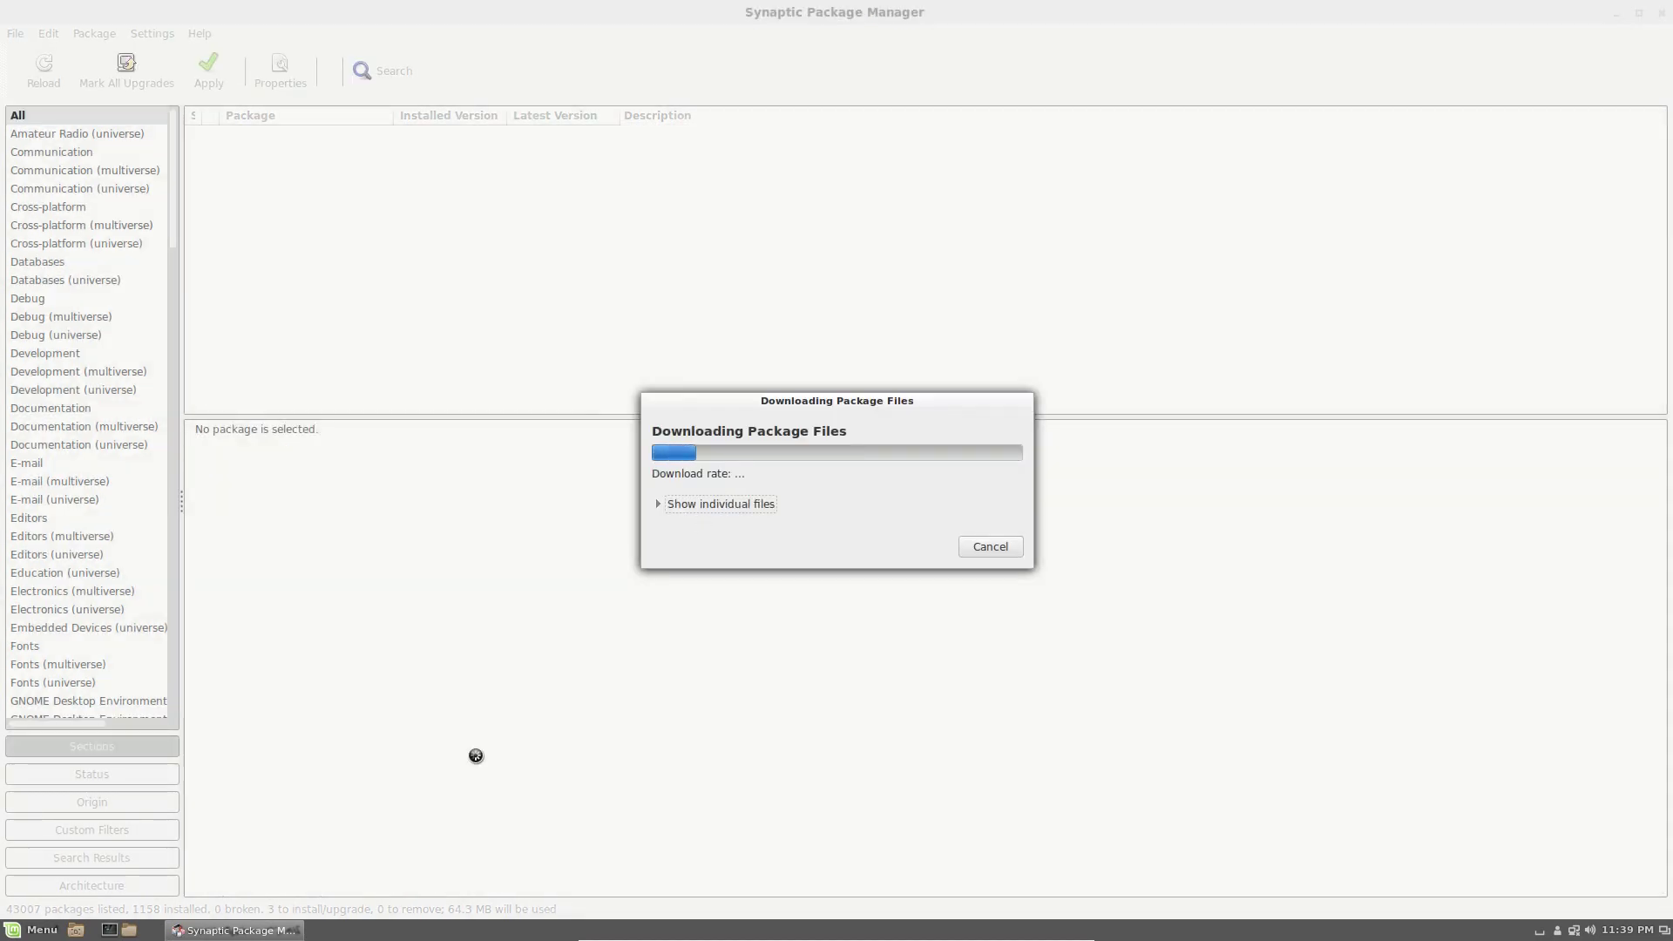
pyautogui.click(65, 925)
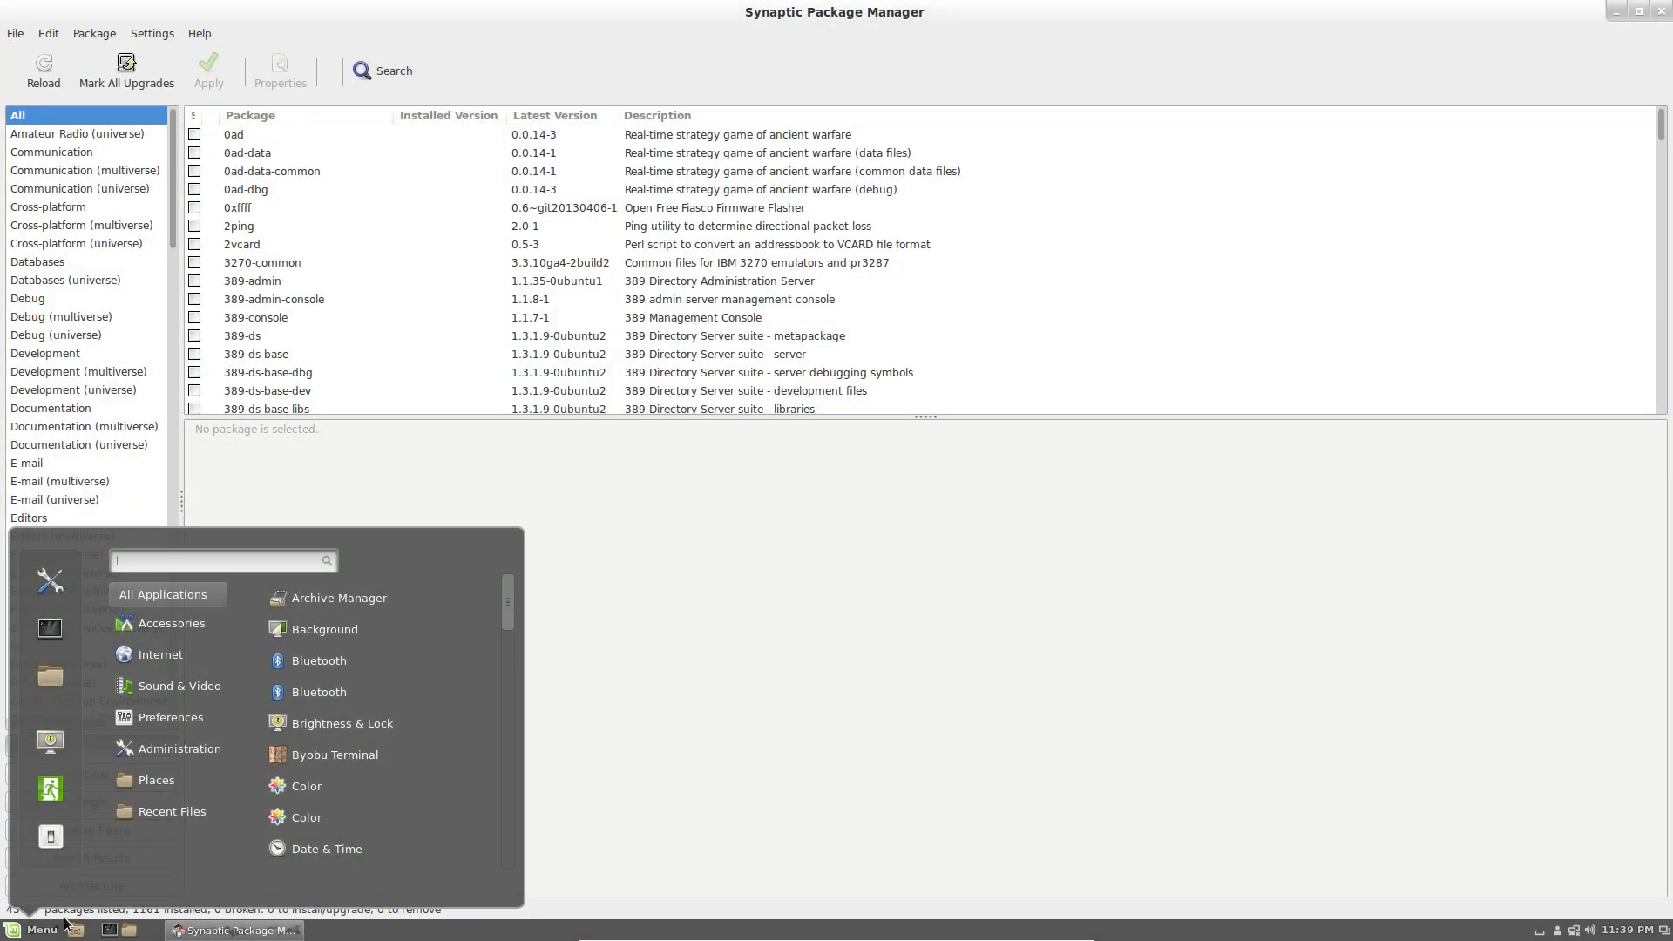
# - Launch Firefox from the menu and search Google for 'youtube'
pyautogui.write('fir')
pyautogui.click(345, 601)
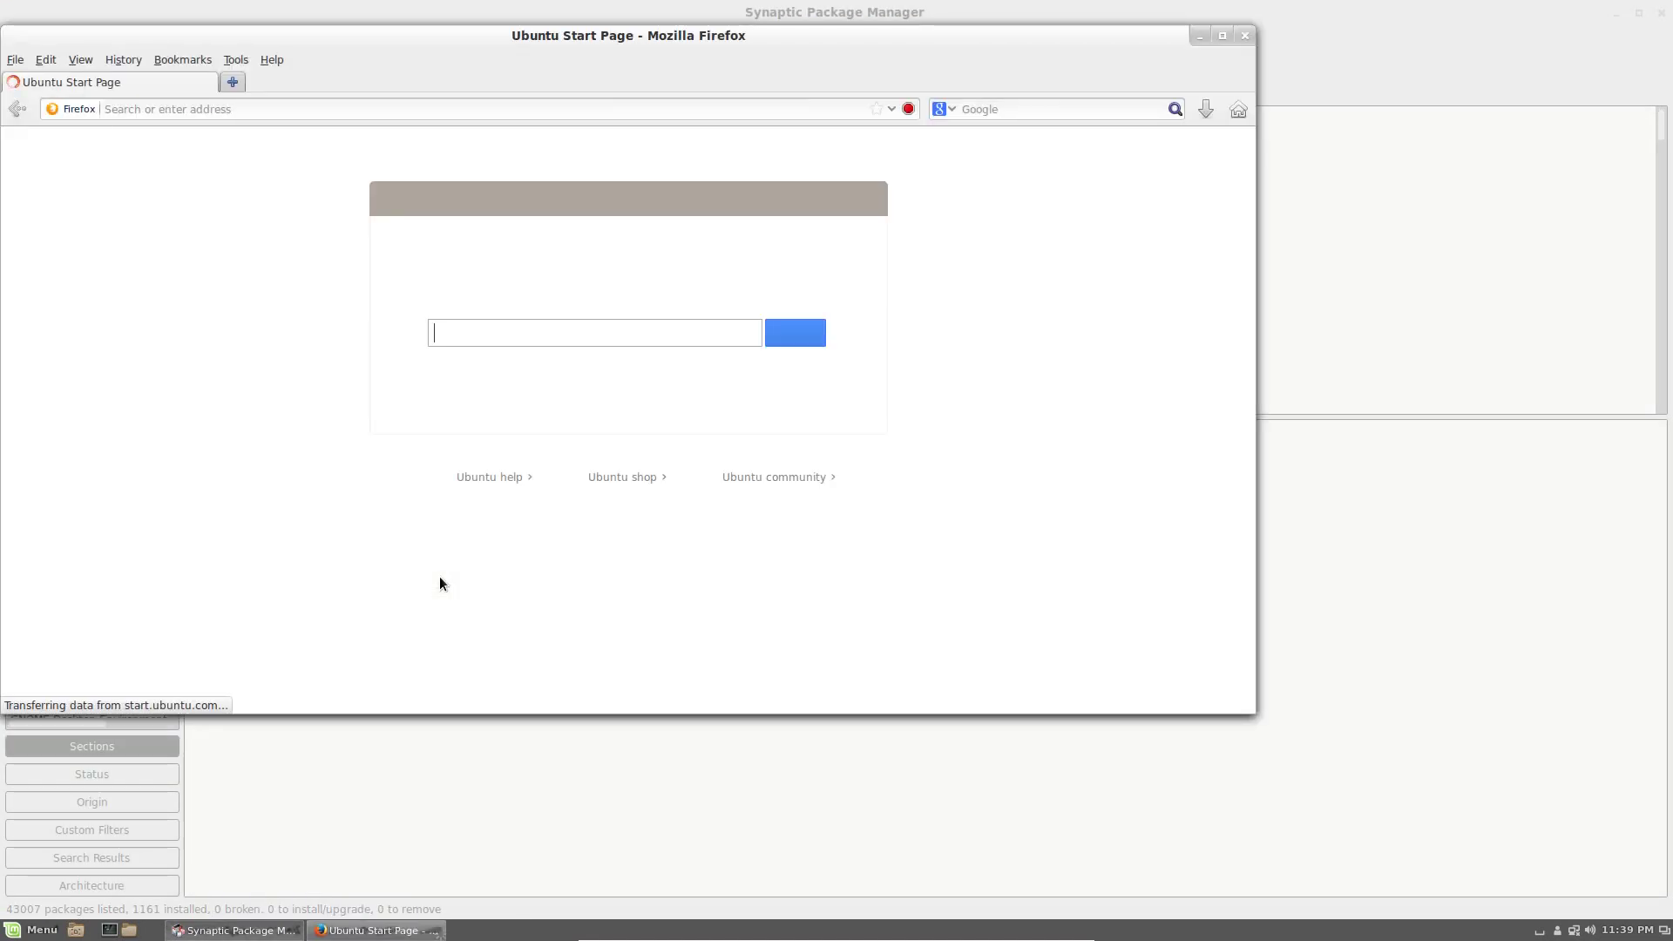
pyautogui.click(510, 330)
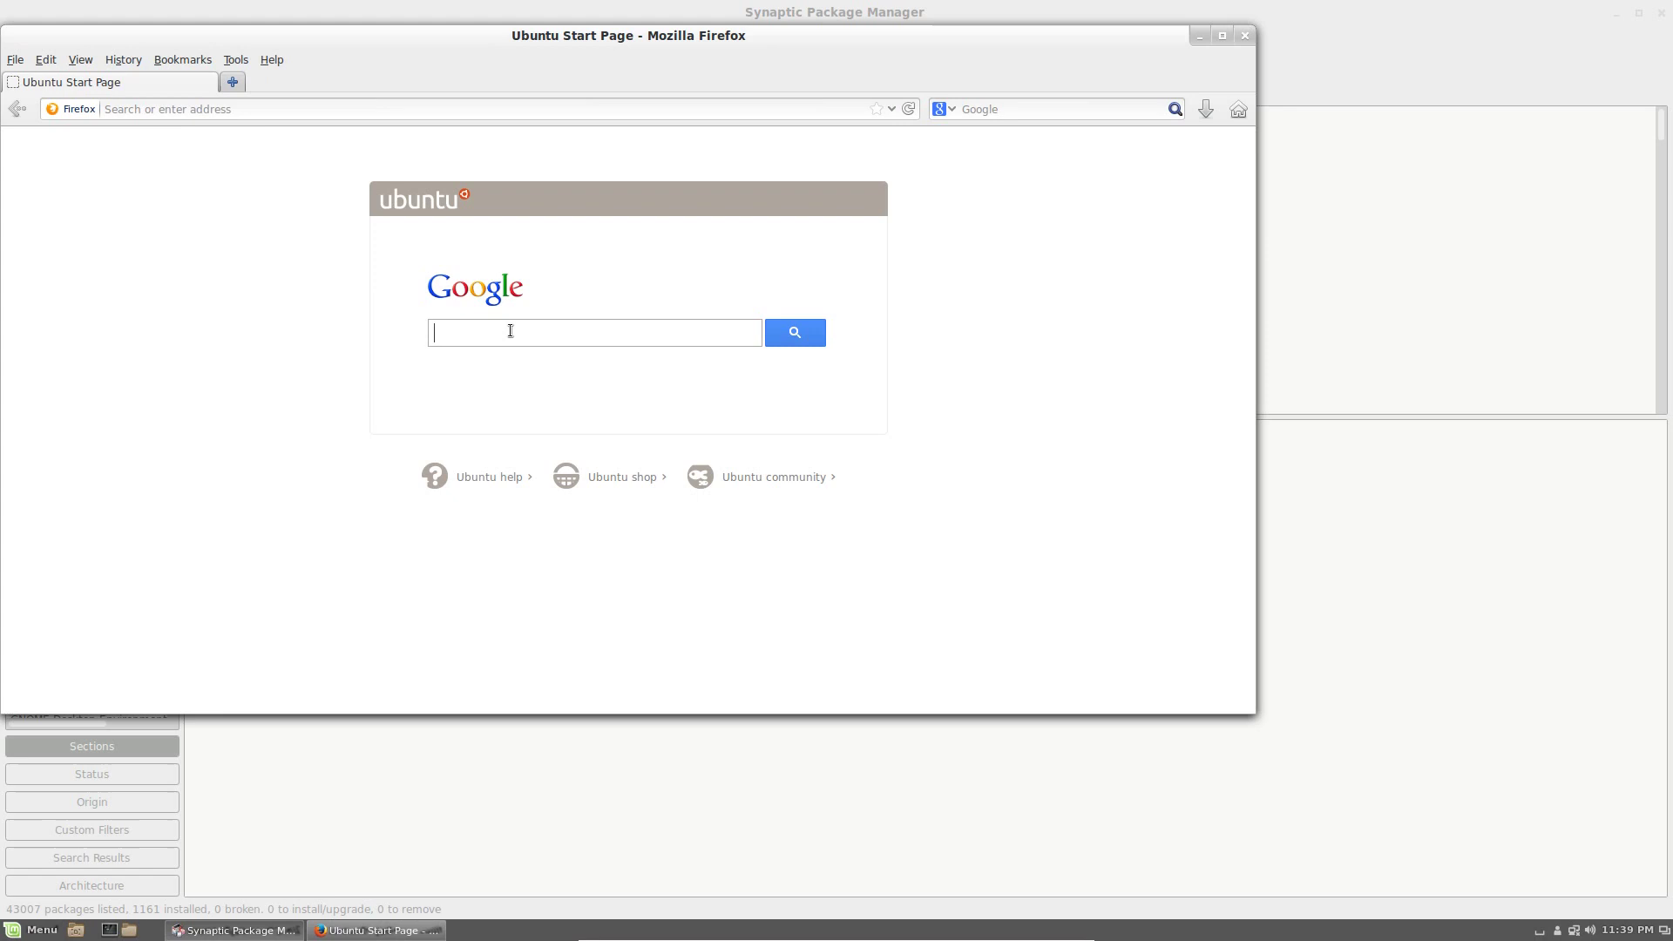
pyautogui.write('youtube')
pyautogui.press('Return')
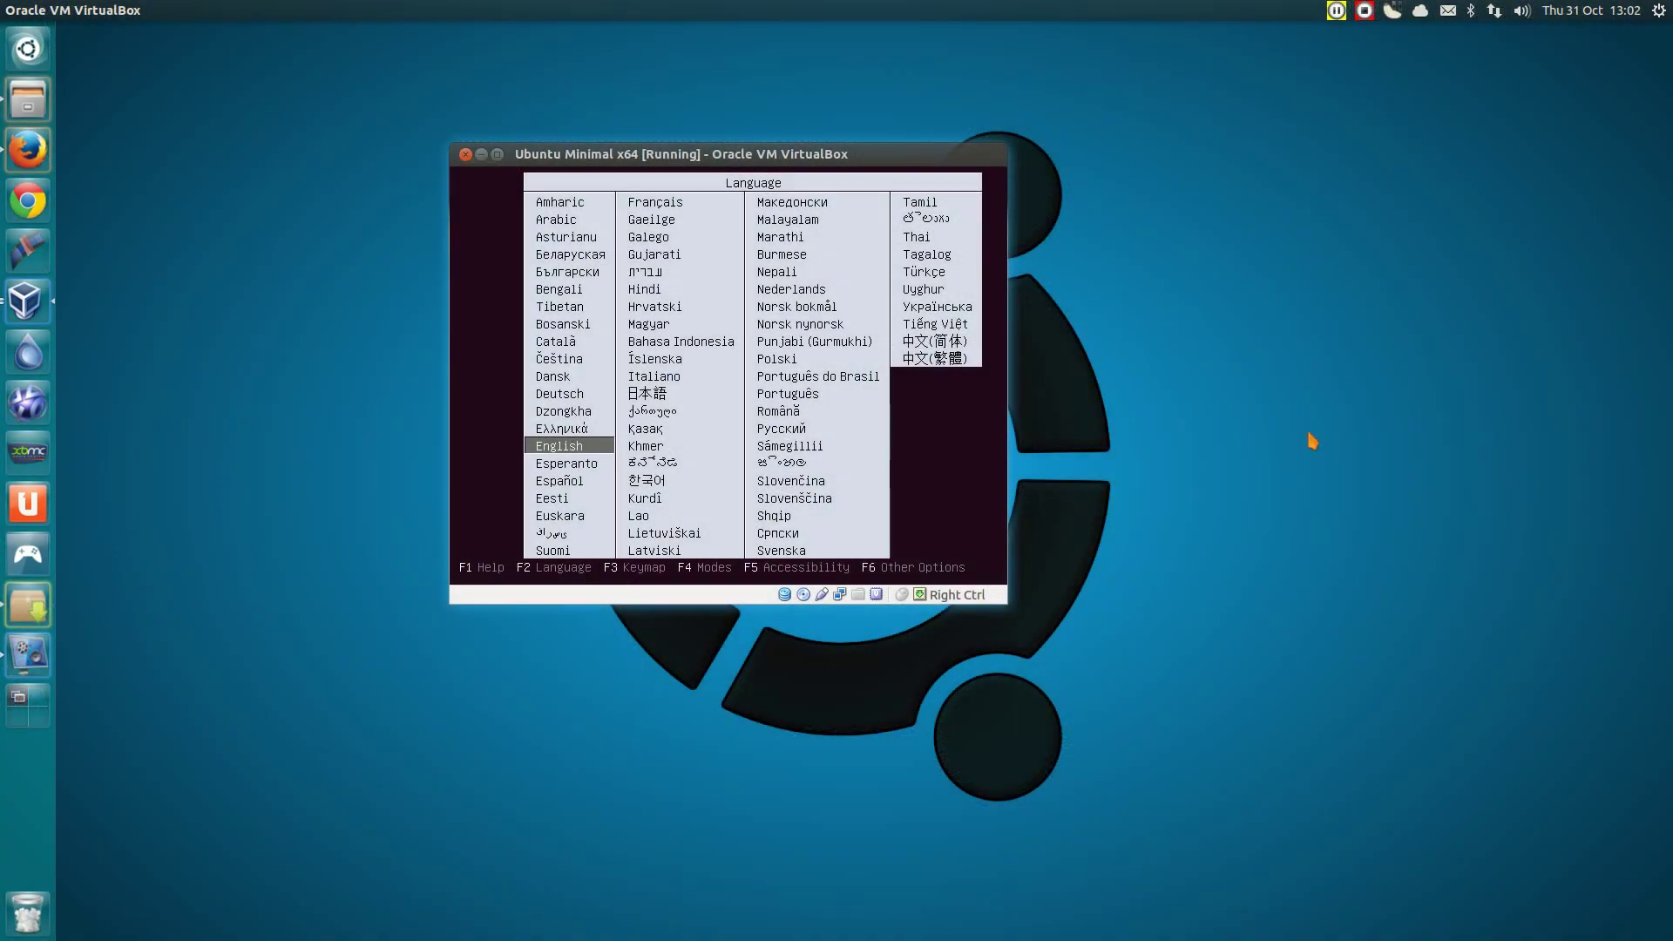
# - Keep English, start the server install, skip layout detection, and choose English (UK) keyboard
pyautogui.press('Return')
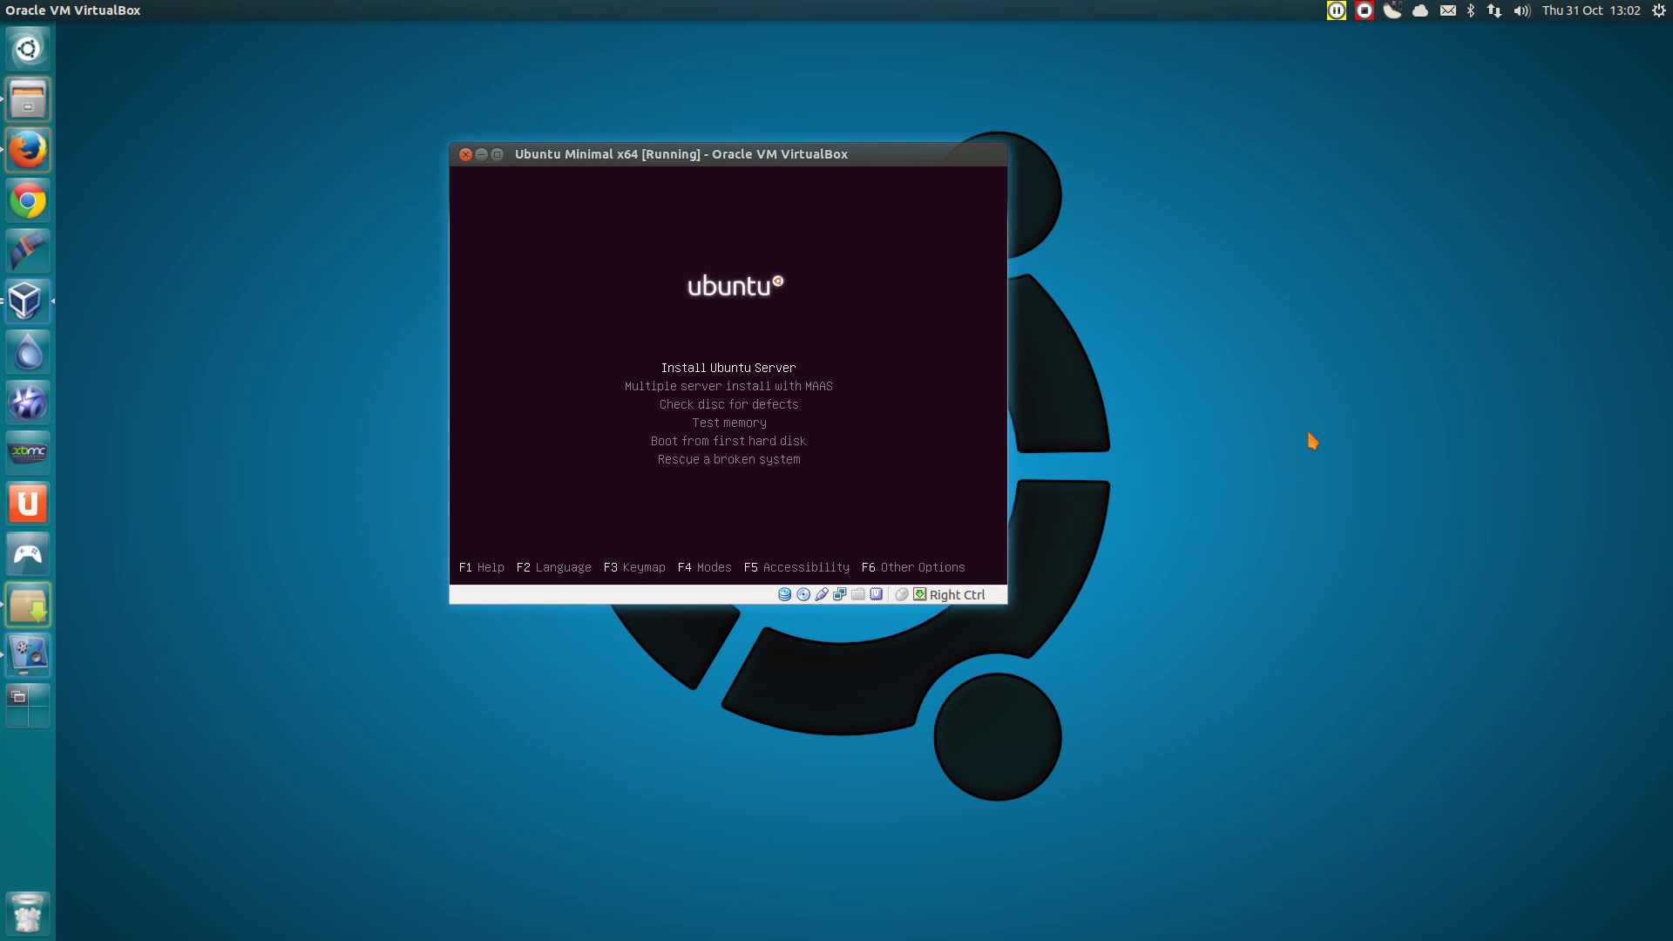
pyautogui.press('Return')
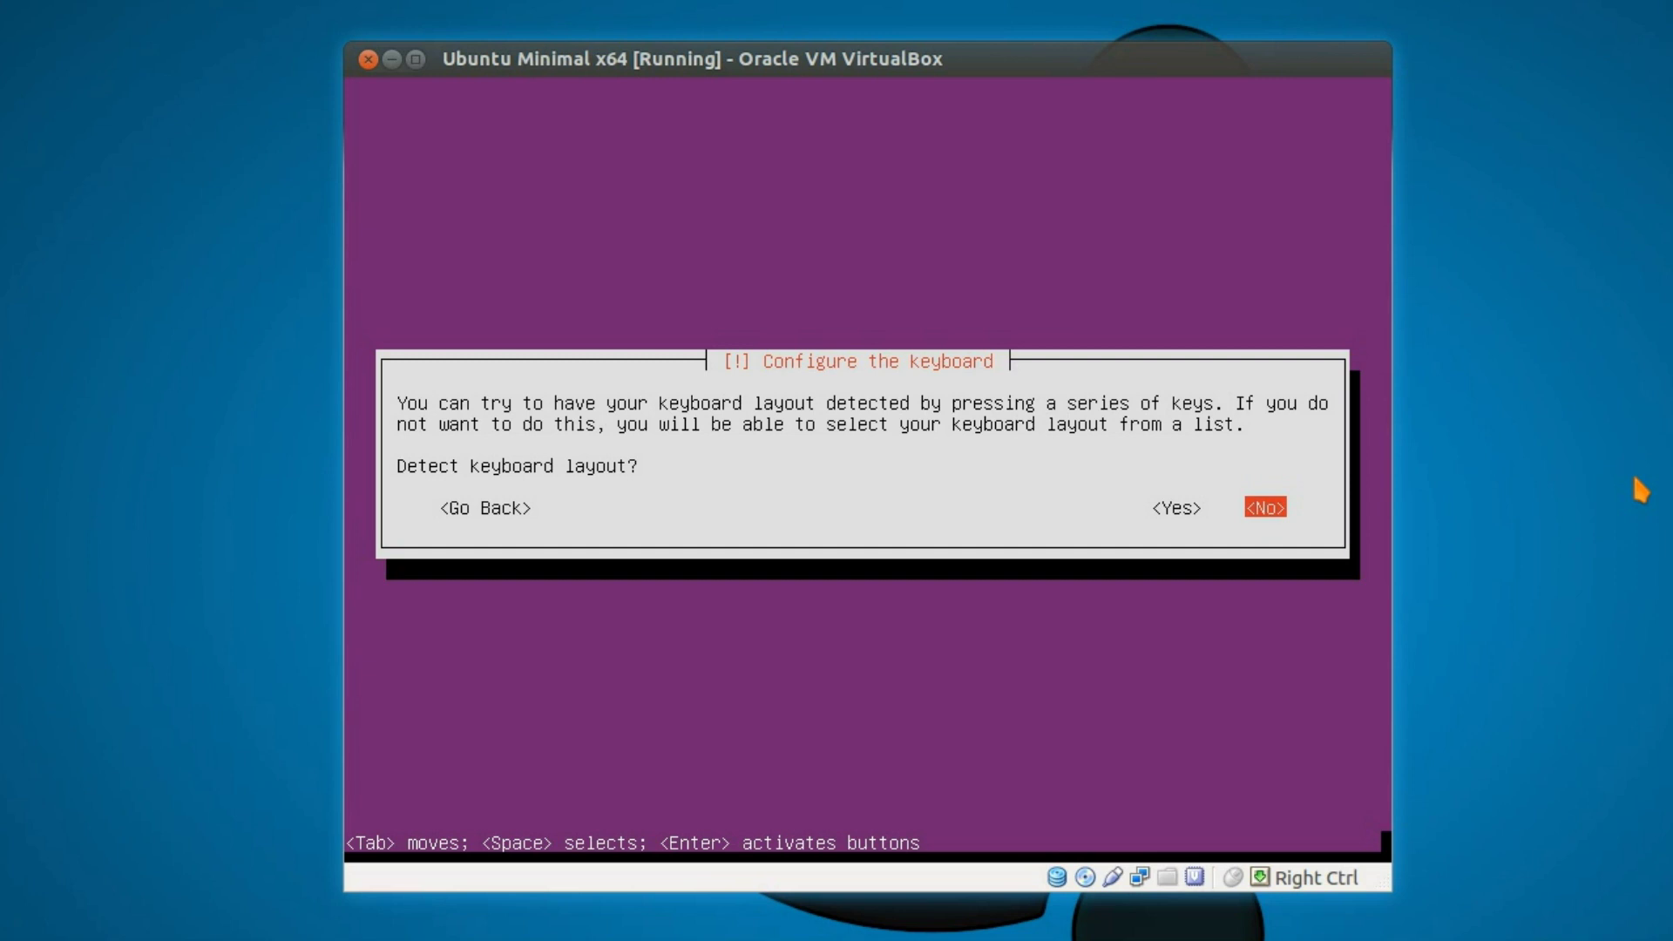
pyautogui.press('Return')
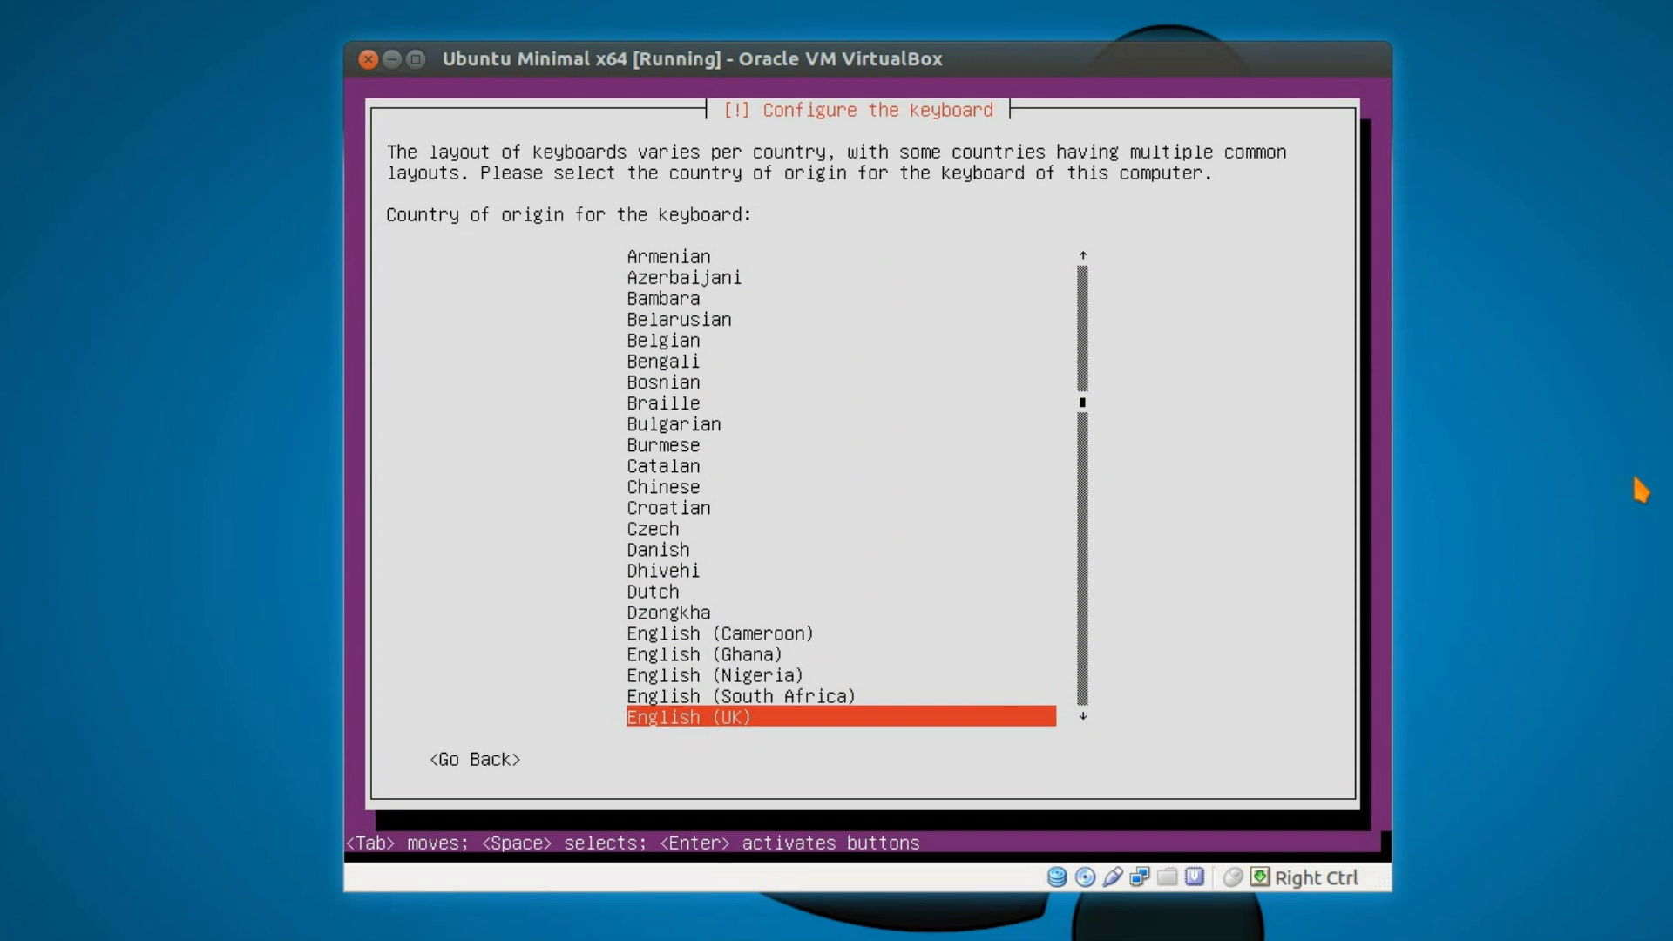
pyautogui.press('Return')
pyautogui.press('Return')
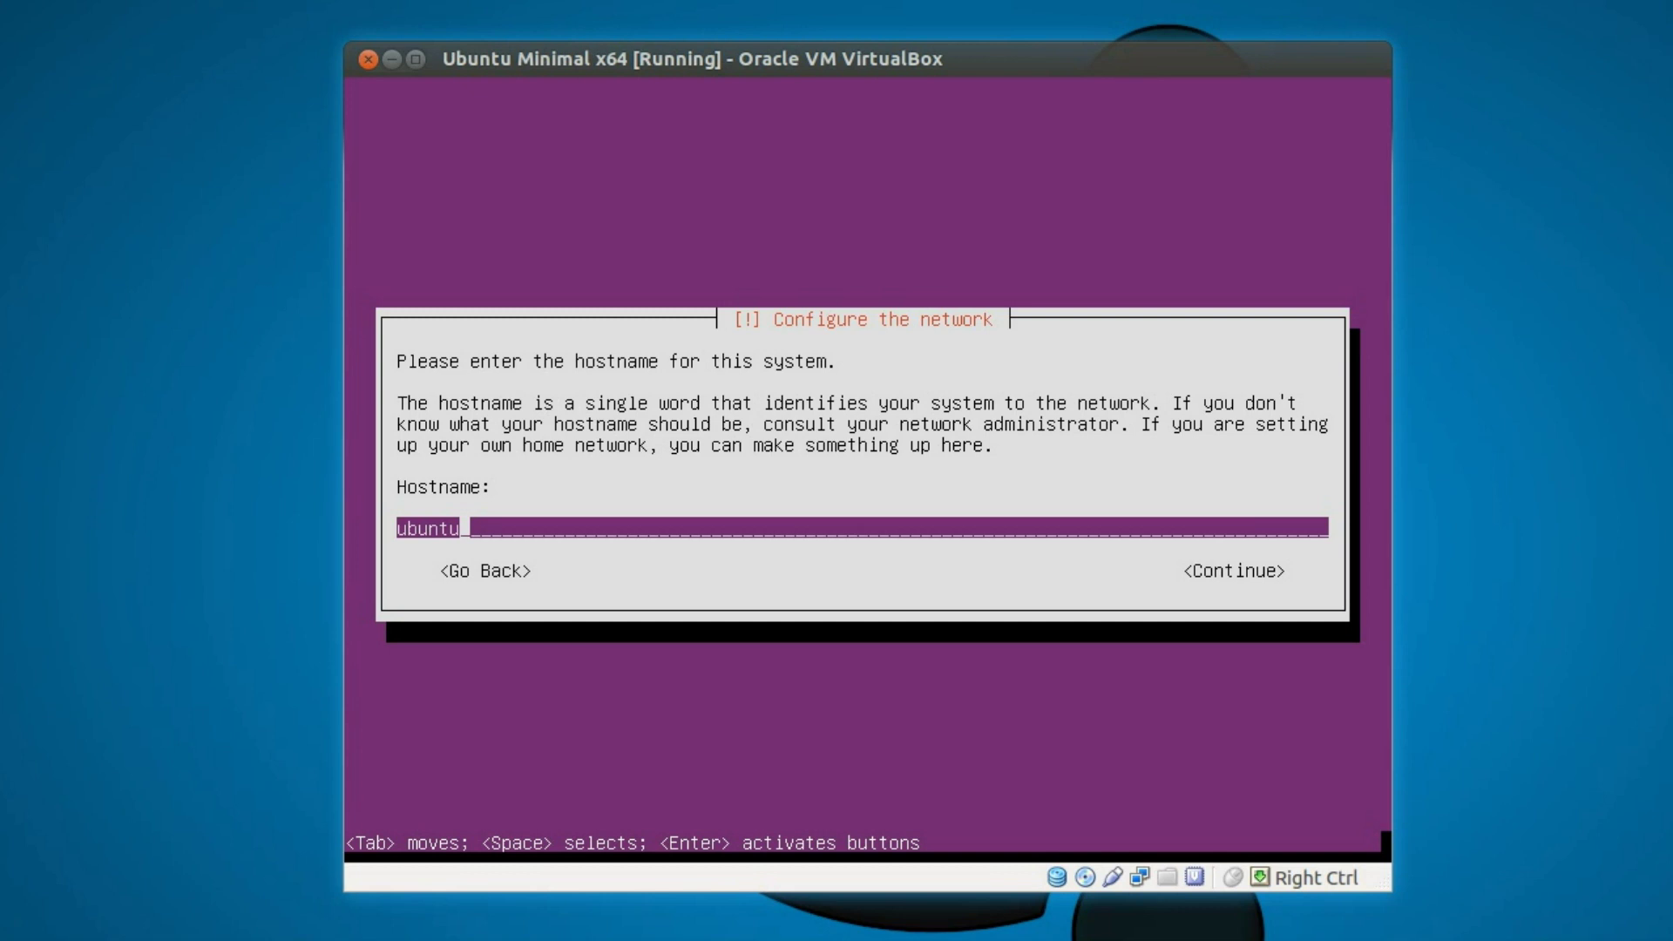
# - Replace the default hostname 'ubuntu' with 'test.tzd'
pyautogui.press('BackSpace')
pyautogui.press('BackSpace')
pyautogui.press('BackSpace')
pyautogui.press('BackSpace')
pyautogui.press('BackSpace')
pyautogui.press('BackSpace')
pyautogui.write('test.tzd')
pyautogui.press('Return')
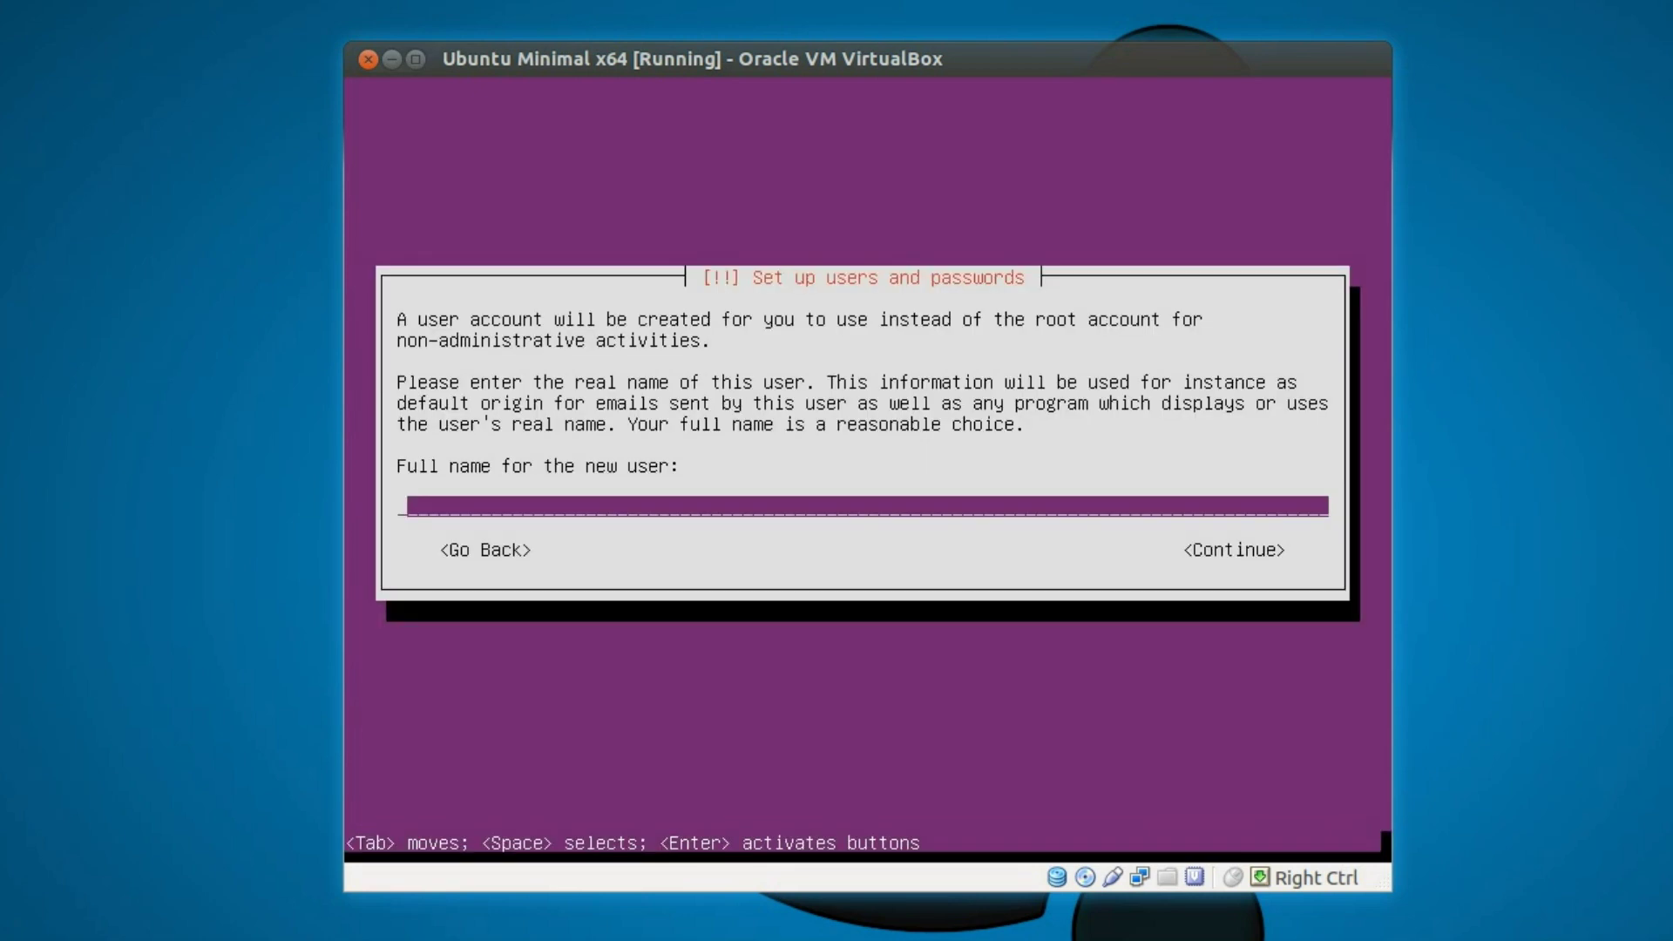
# - Enter the new user's full name, keep the suggested username, decline home encryption, accept Europe/London
pyautogui.write('Quids')
pyautogui.press('Return')
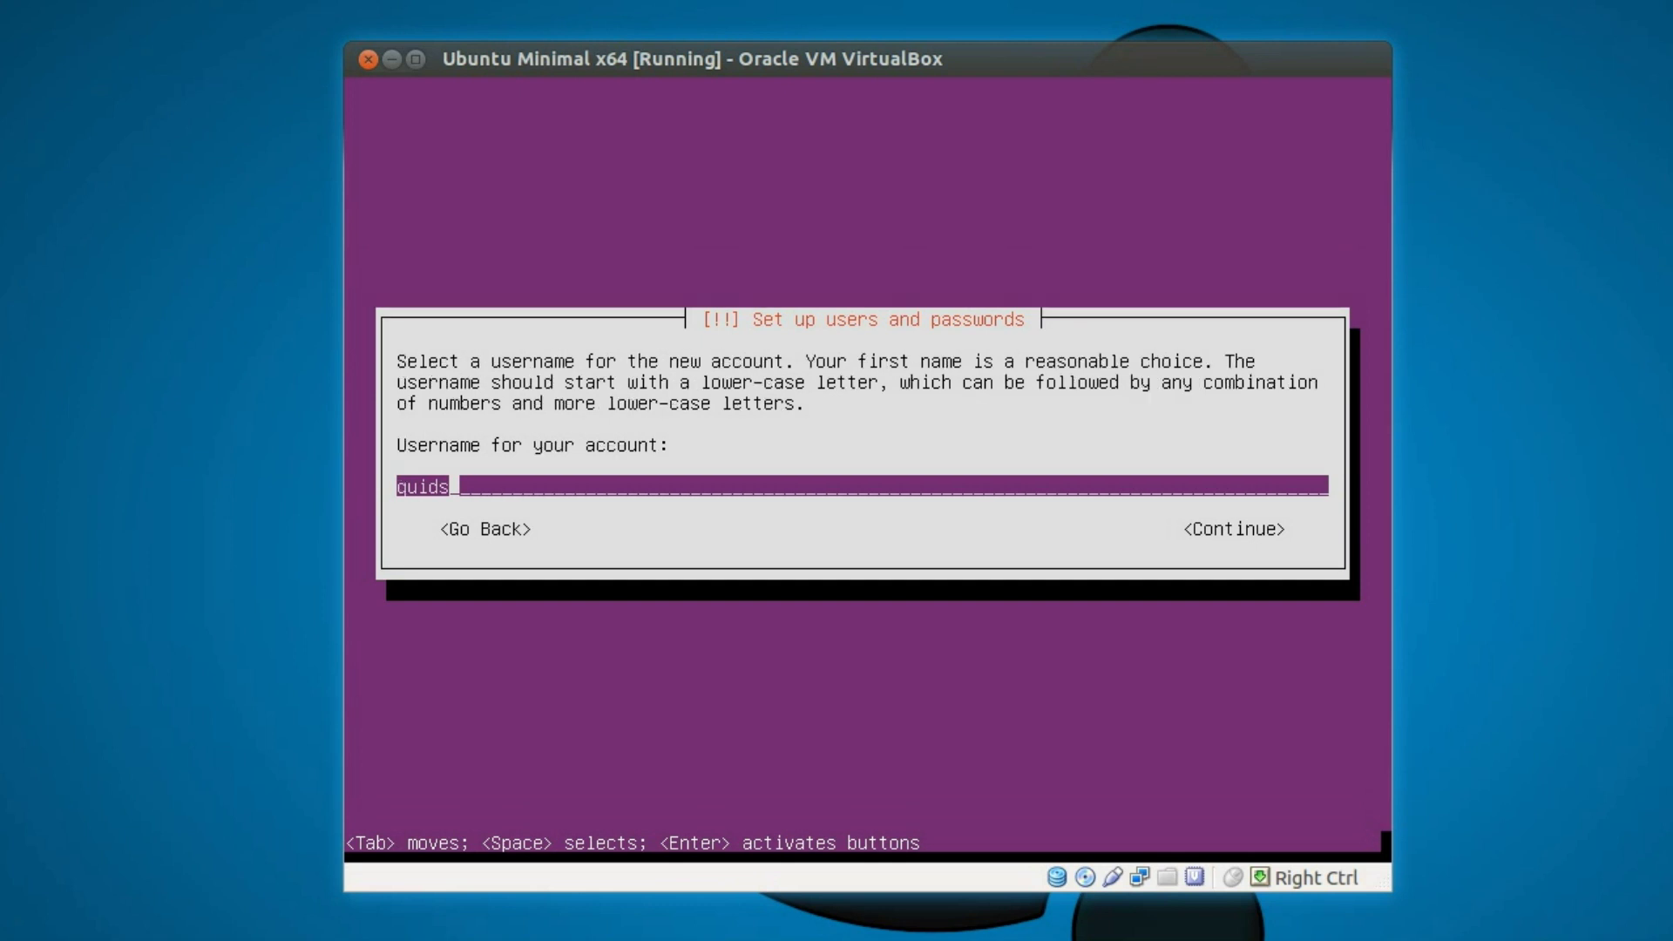
pyautogui.press('Tab')
pyautogui.press('Return')
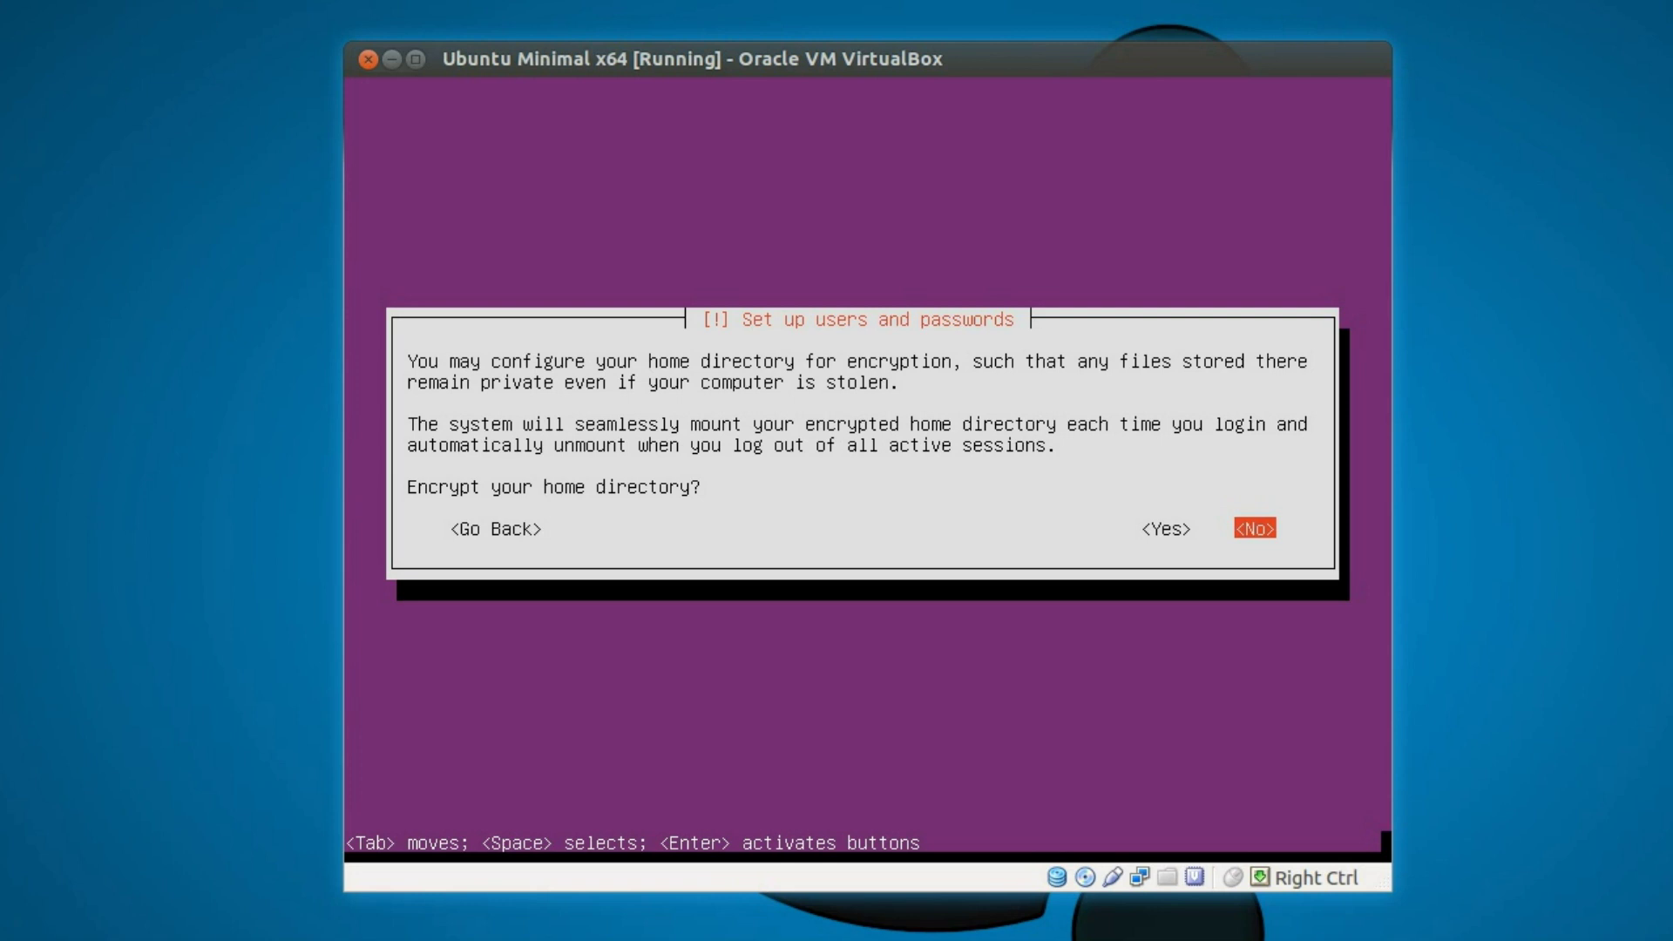
pyautogui.press('Return')
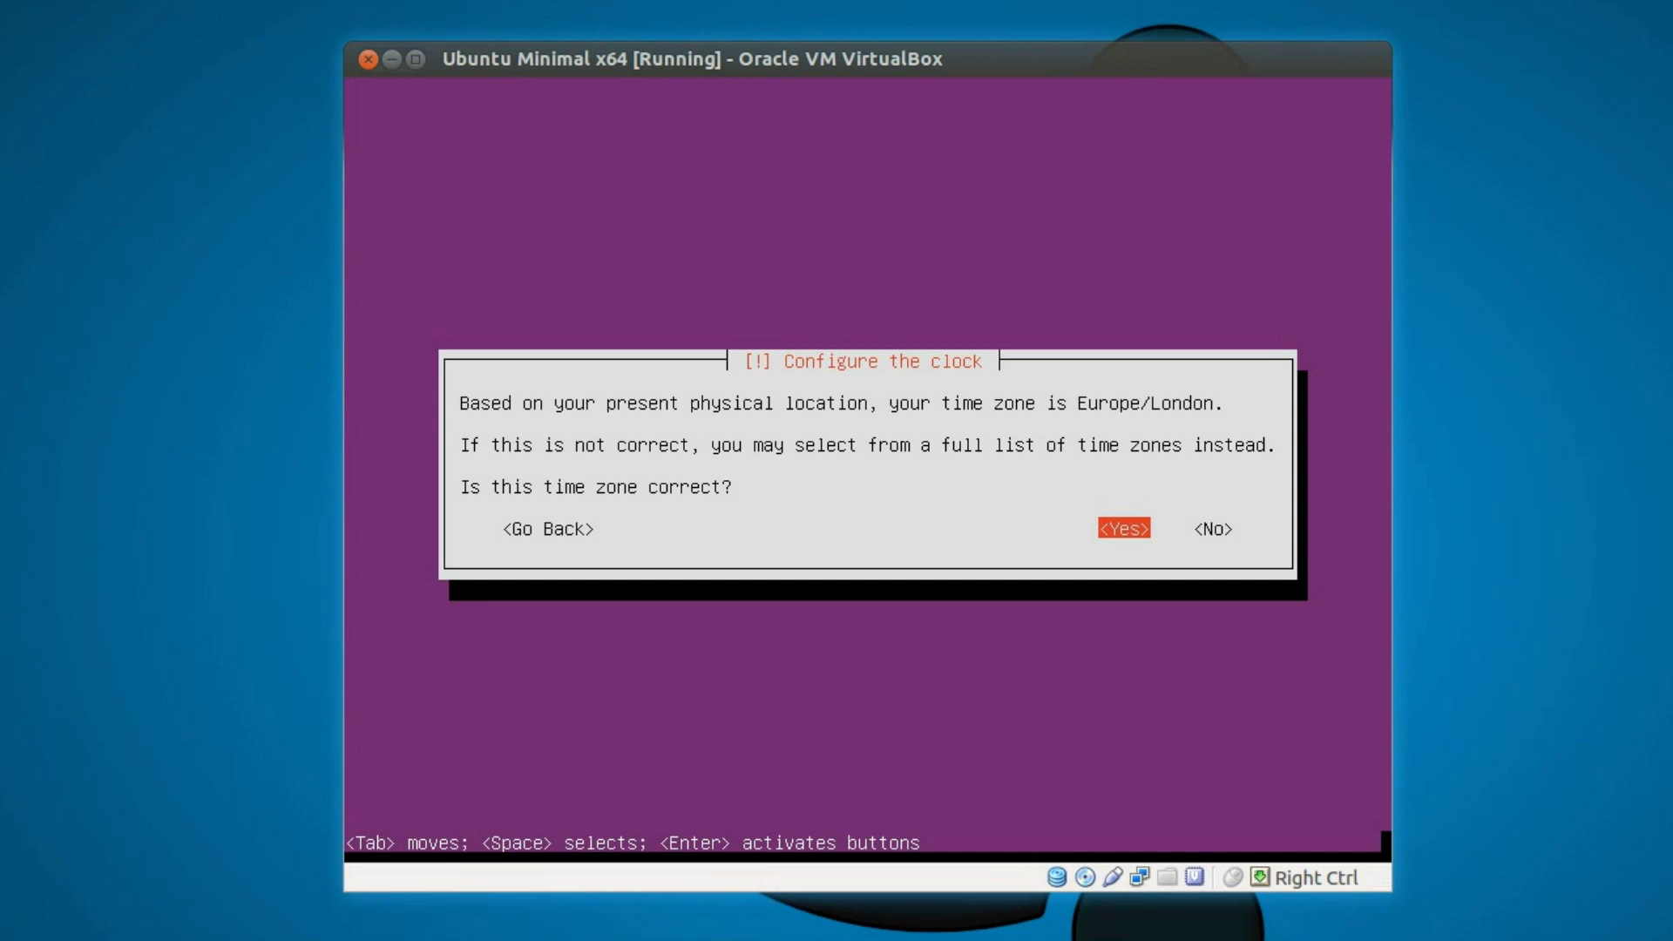
pyautogui.press('Return')
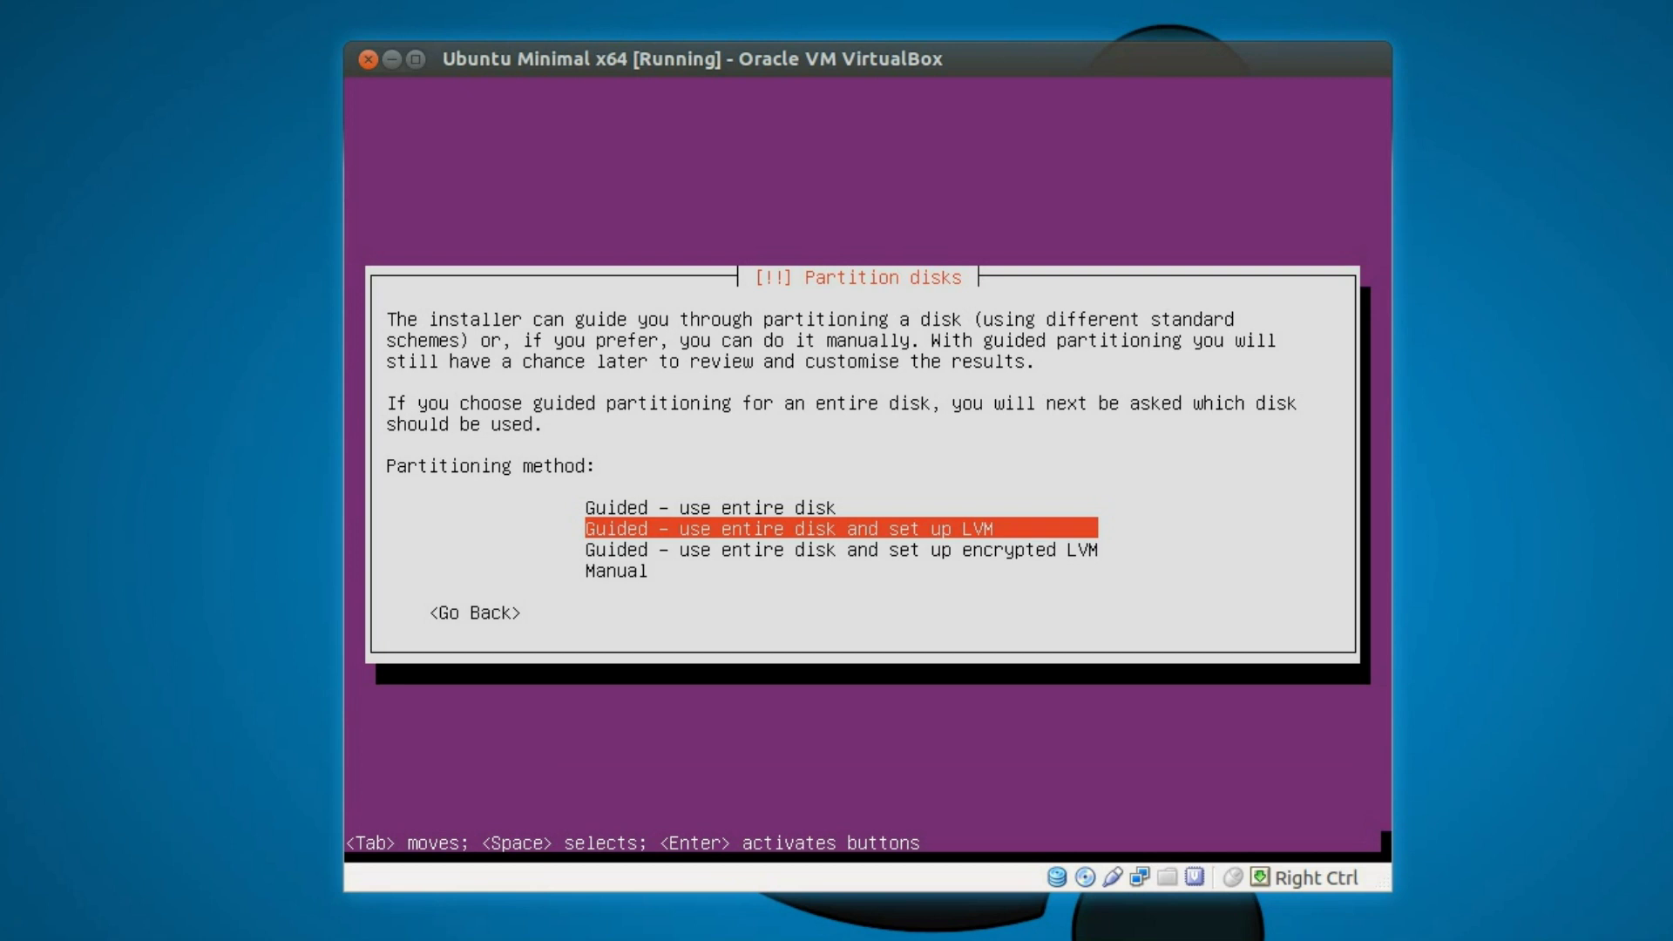
# - Apply Guided - use entire disk to the 30.1 GB SCSI3 (sda) disk: 25.8 GB ext4 root, 4.3 GB swap
pyautogui.press('Up')
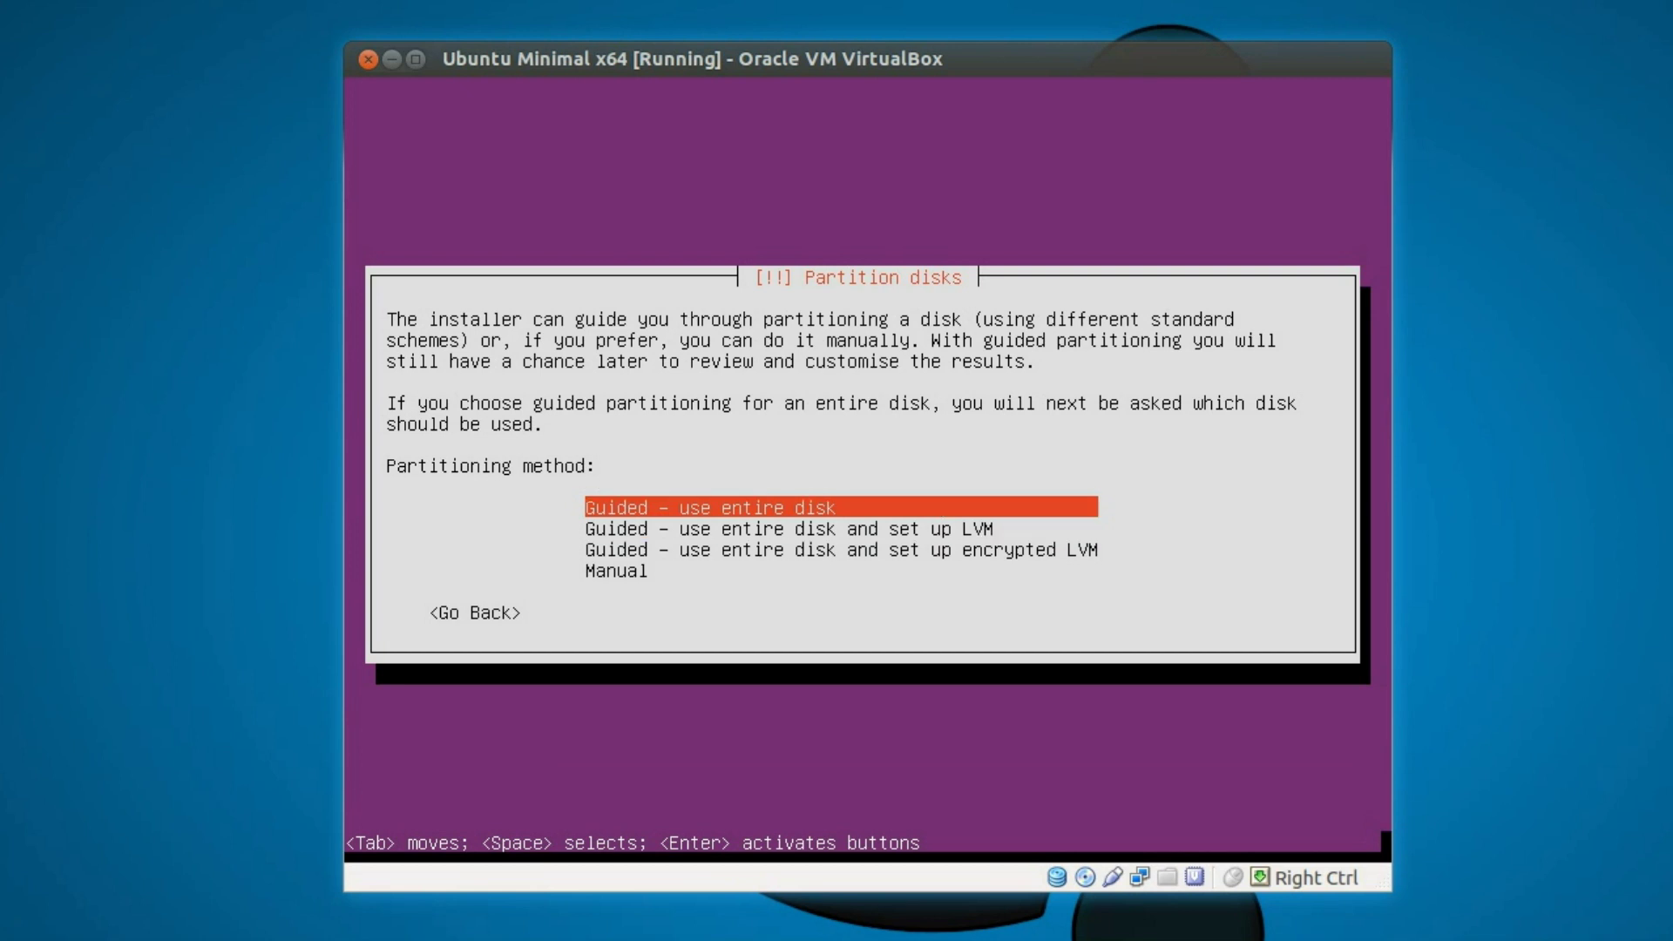
pyautogui.press('Down')
pyautogui.press('Down')
pyautogui.press('Return')
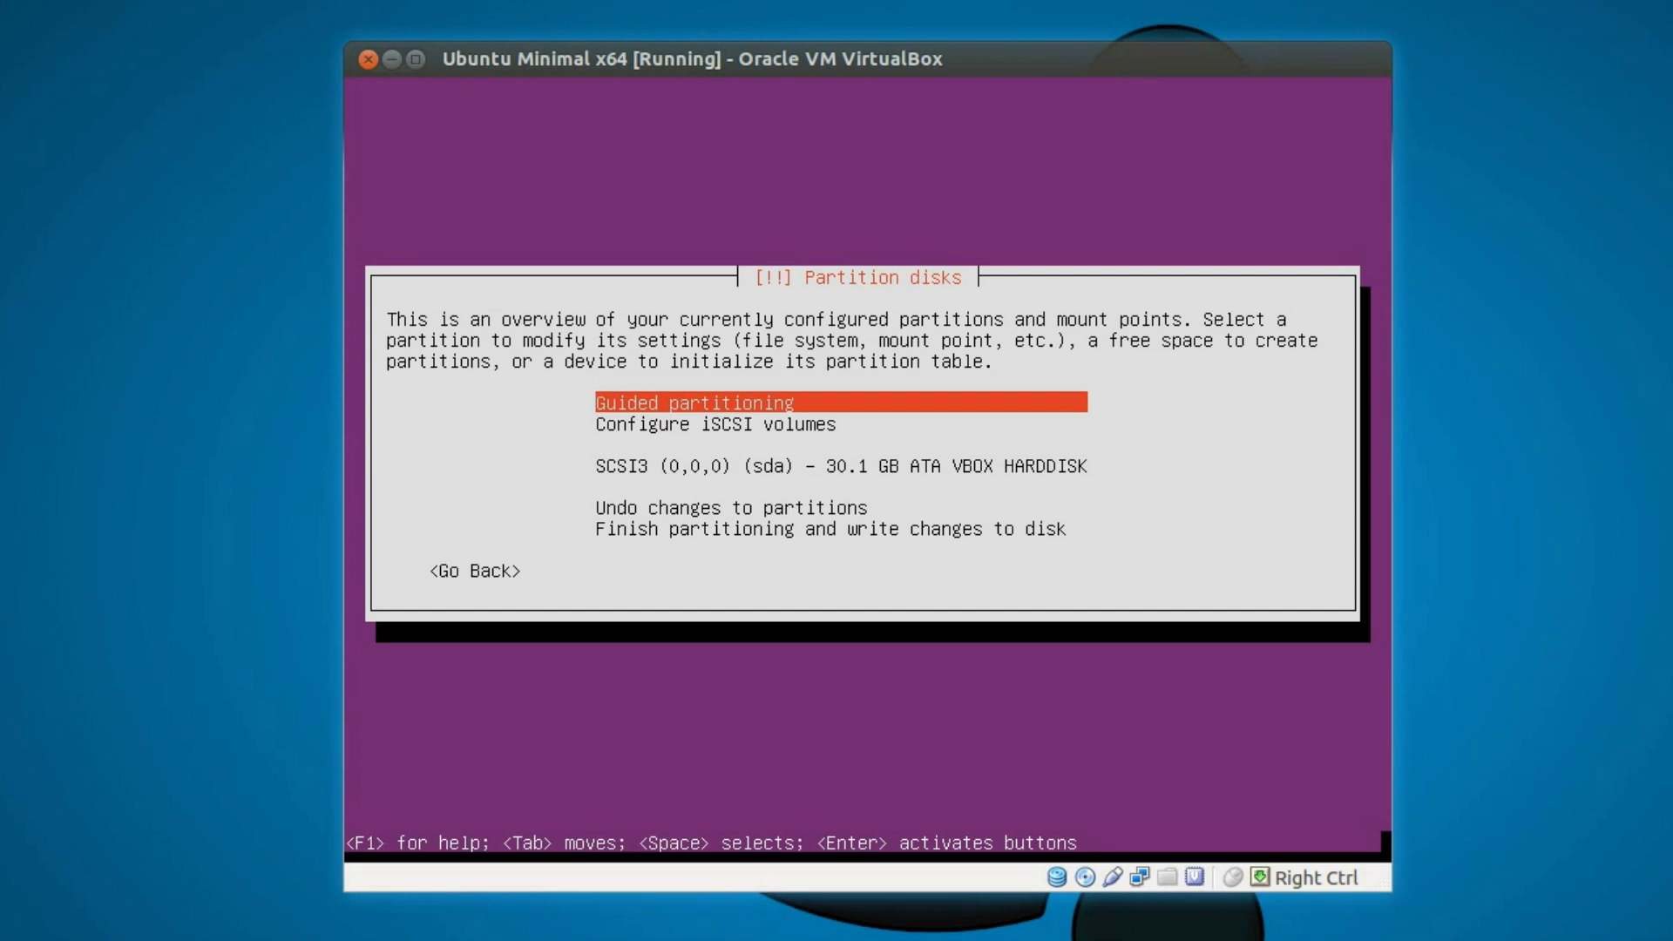
pyautogui.press('Down')
pyautogui.press('Down')
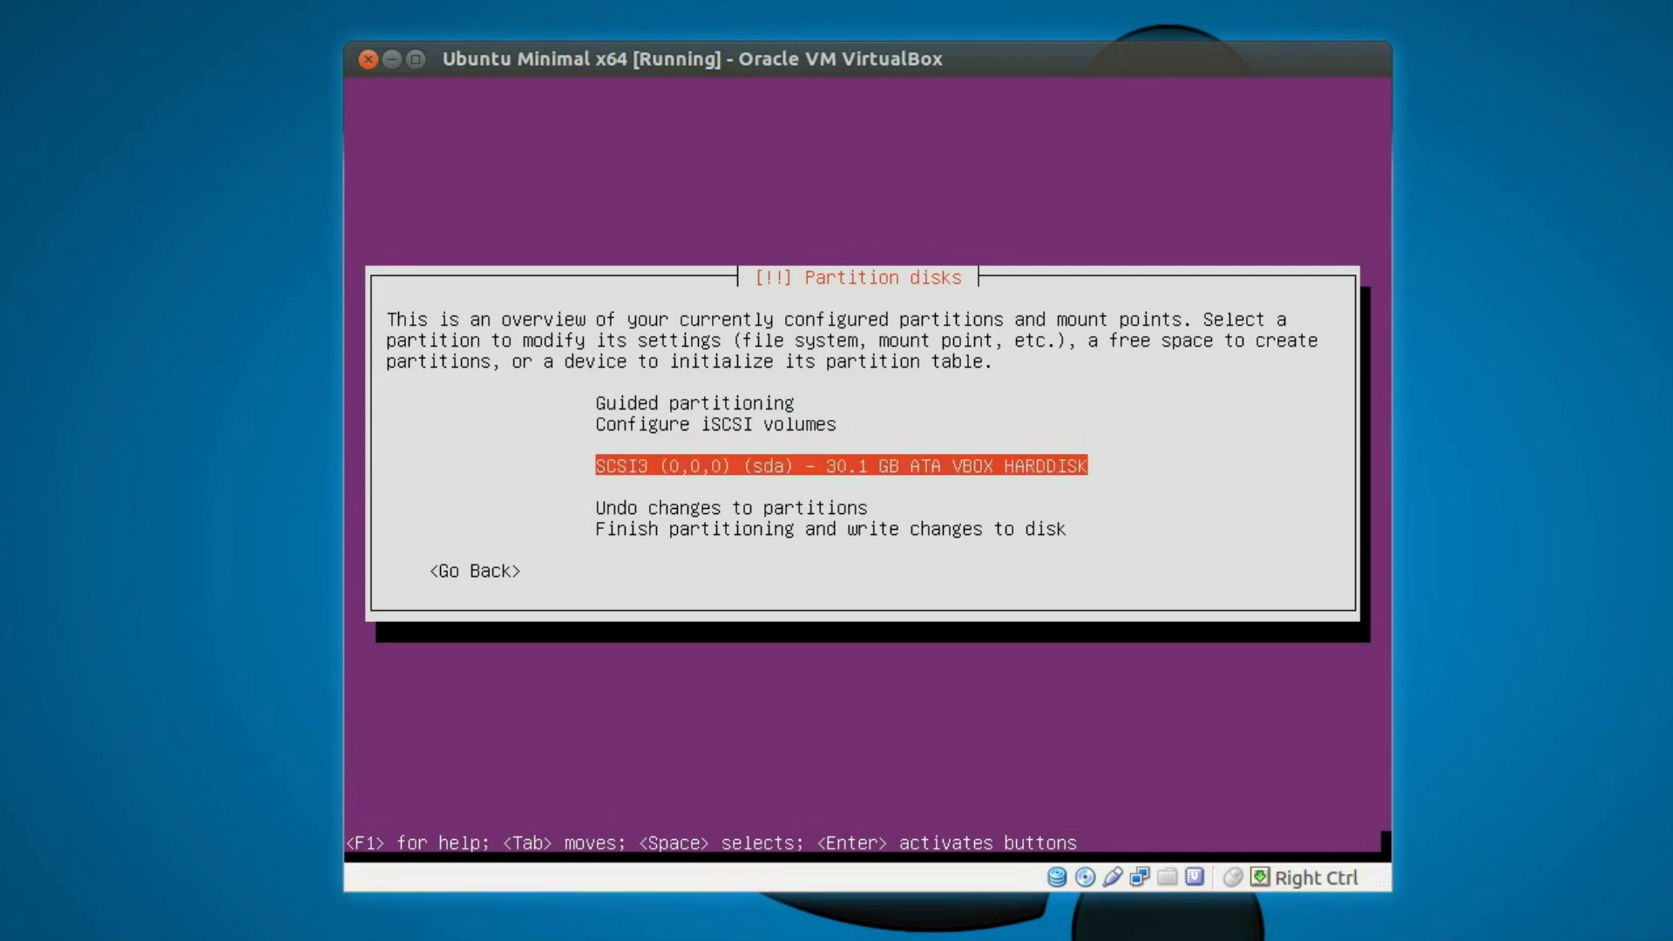
pyautogui.press('Down')
pyautogui.press('Down')
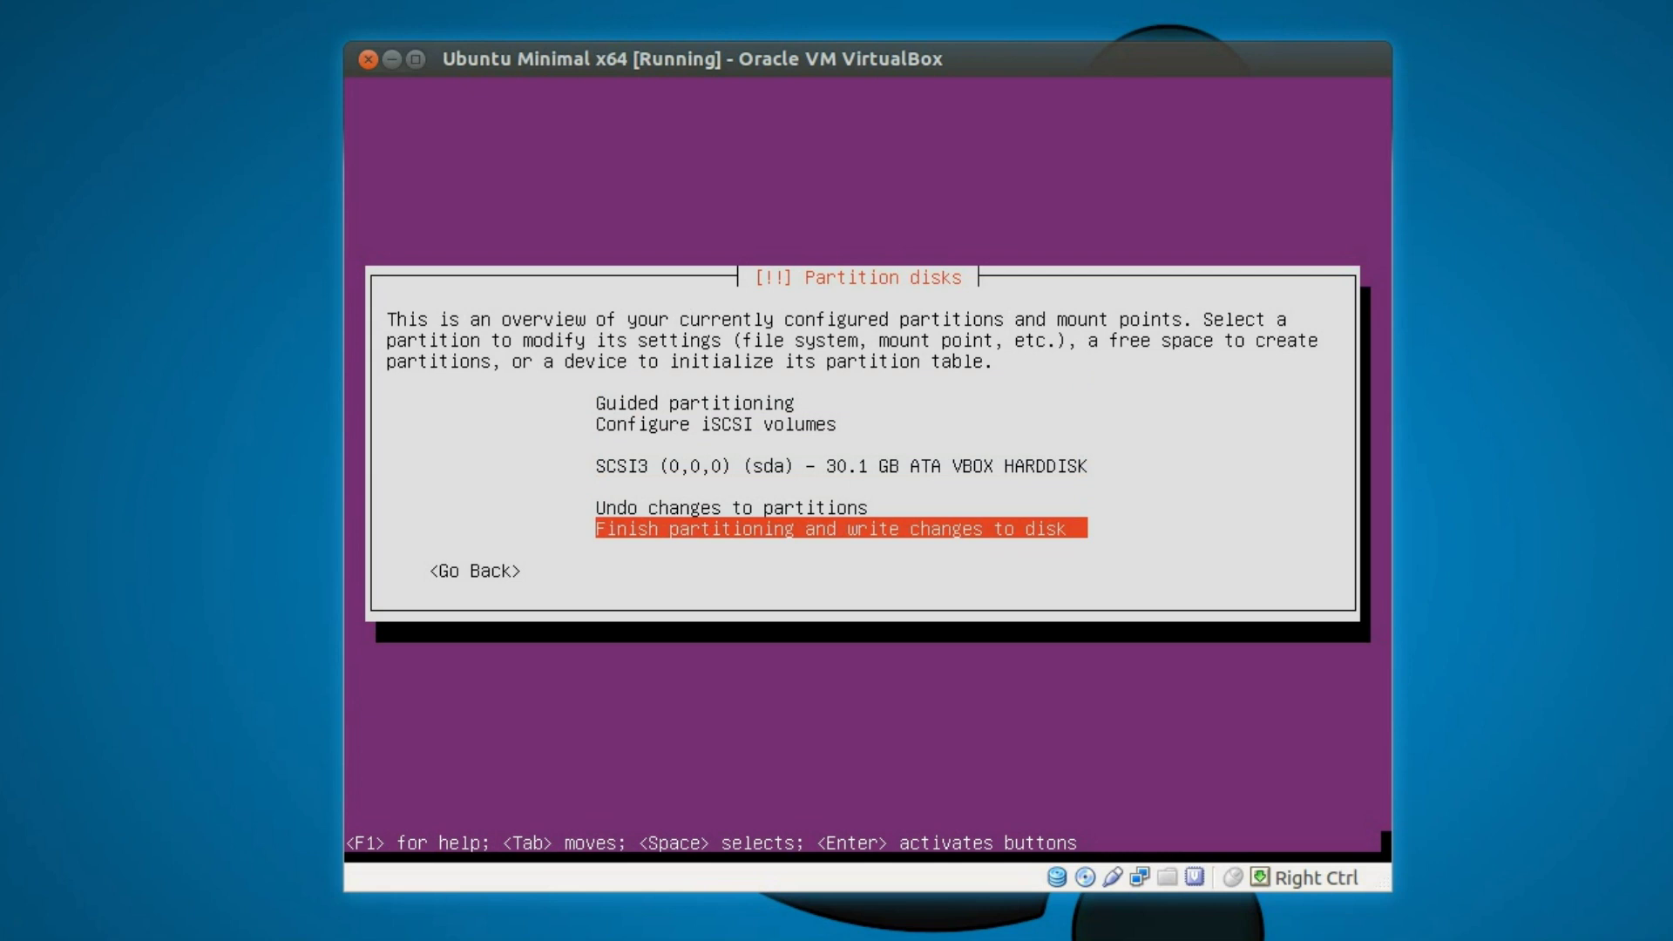
pyautogui.press('Tab')
pyautogui.press('Return')
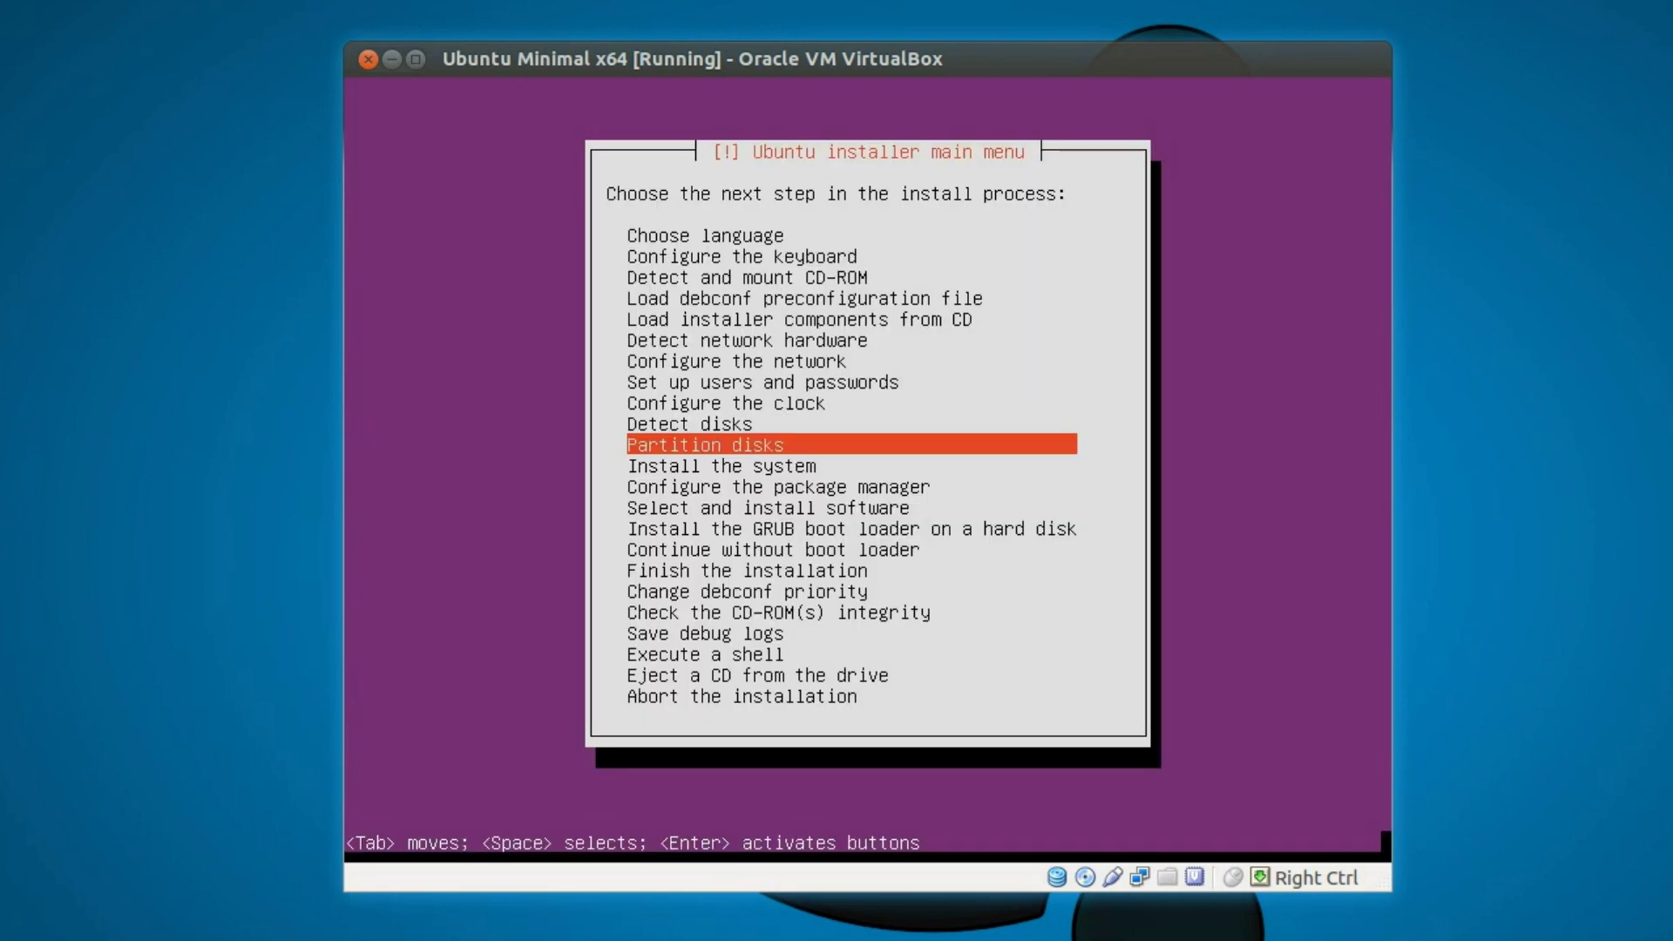
pyautogui.press('Return')
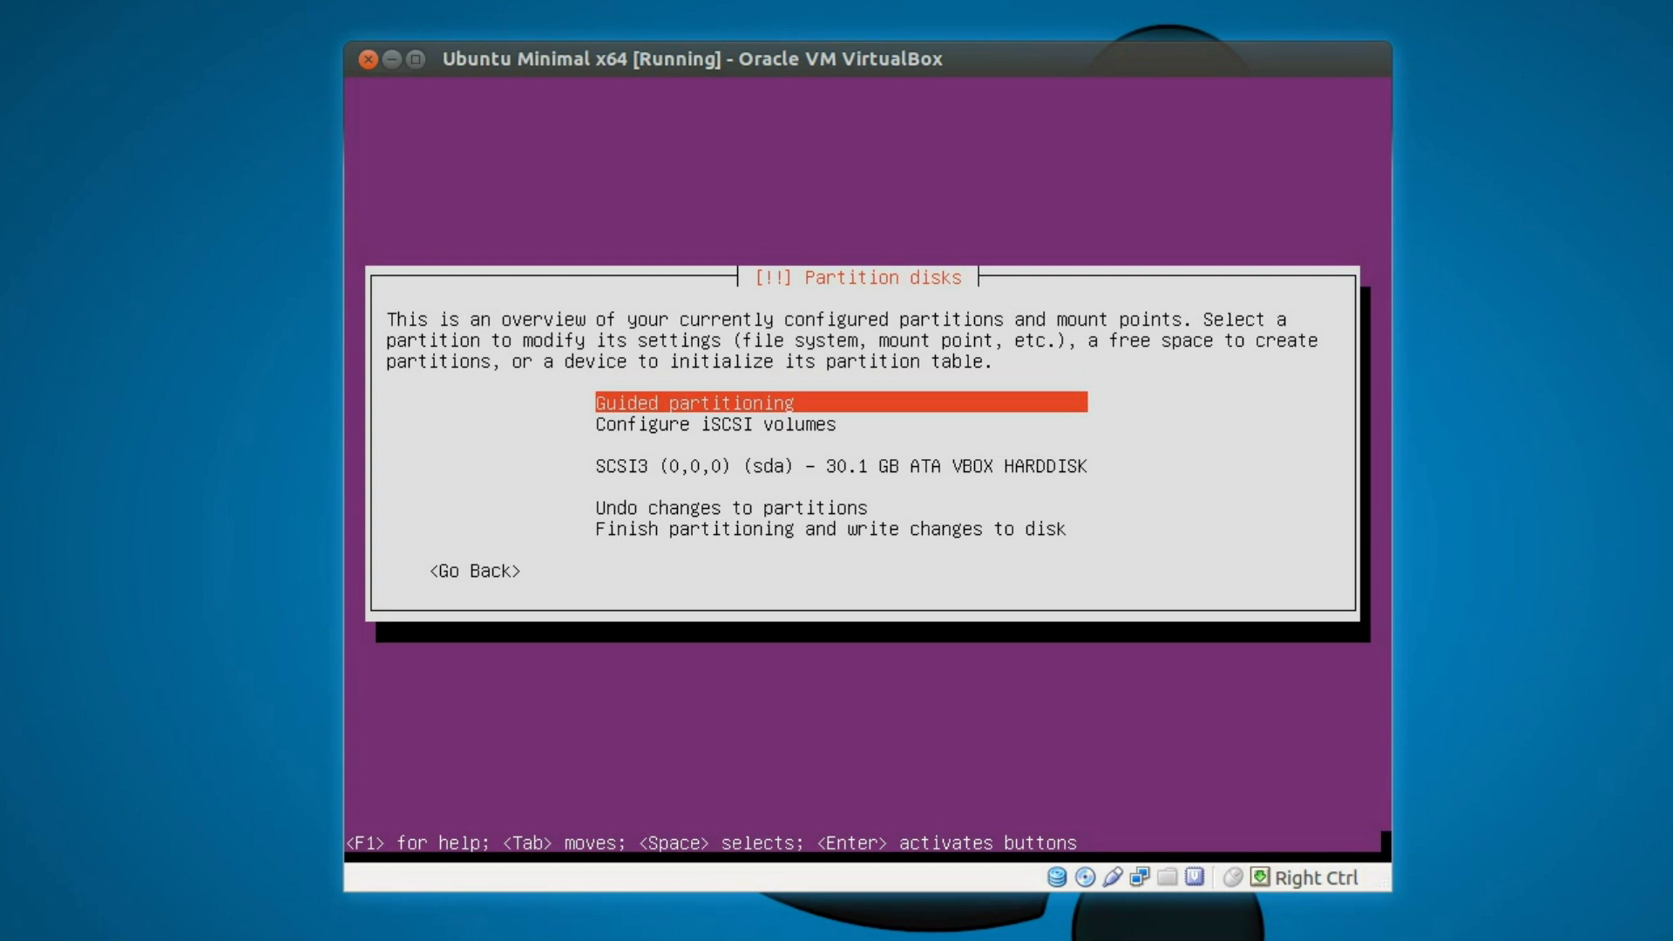
pyautogui.press('Return')
pyautogui.press('Up')
pyautogui.press('Up')
pyautogui.press('Up')
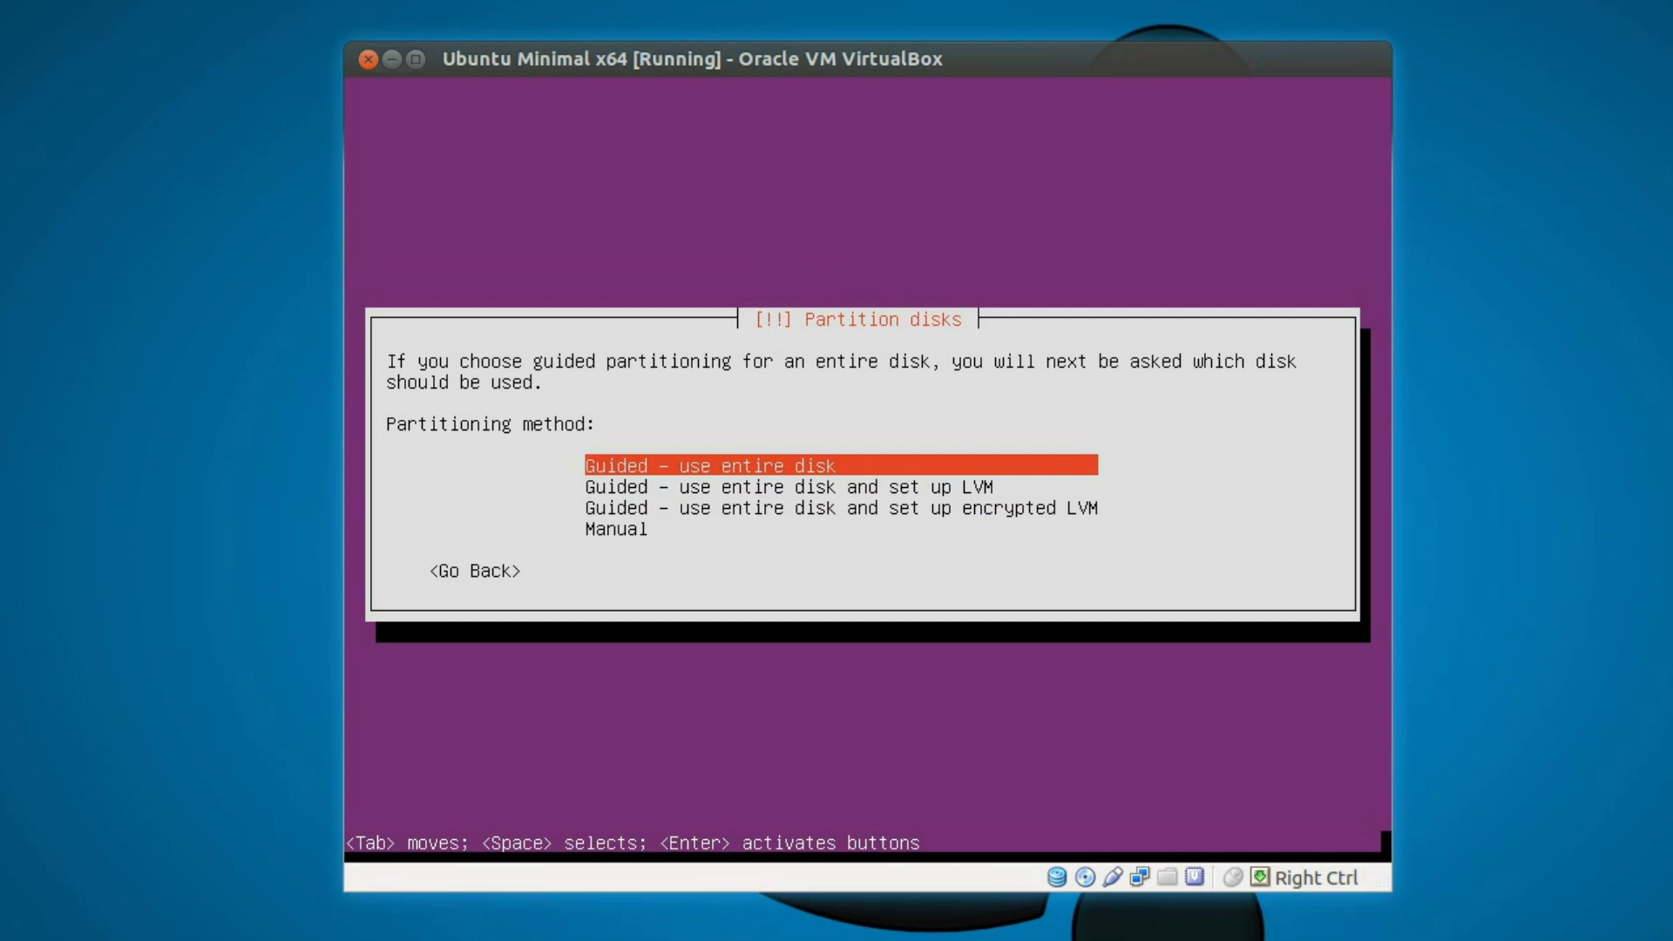
pyautogui.press('Return')
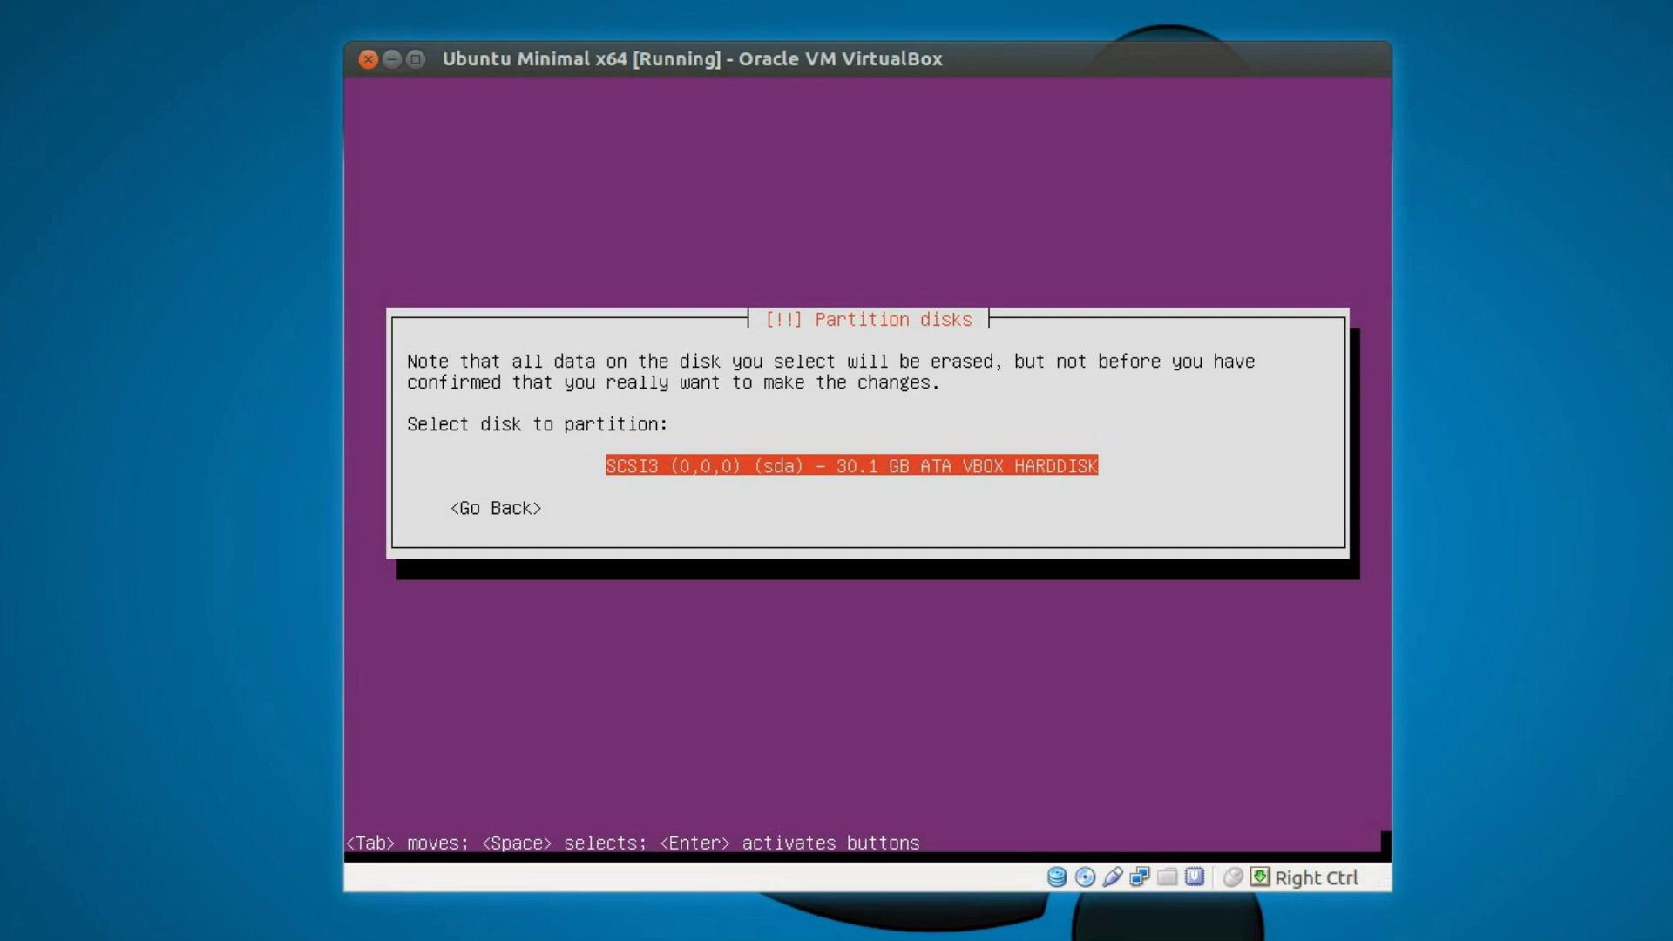
pyautogui.press('Return')
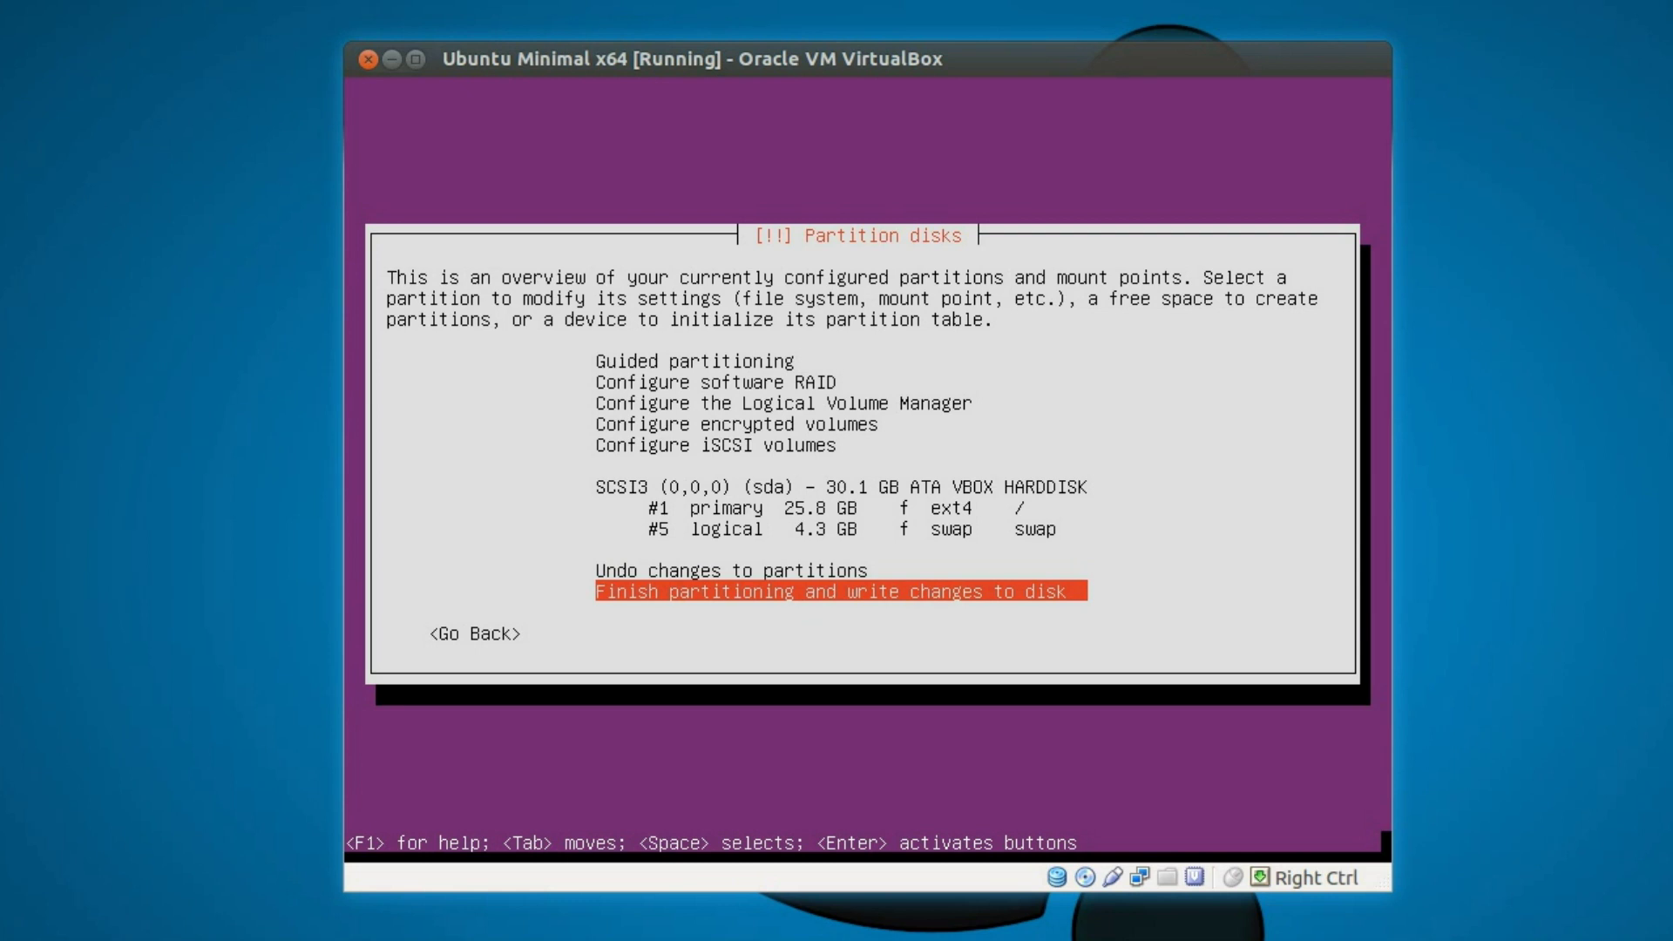
# - Finish partitioning, confirm Yes to write the changes, and leave the HTTP proxy field empty
pyautogui.press('Return')
pyautogui.press('Tab')
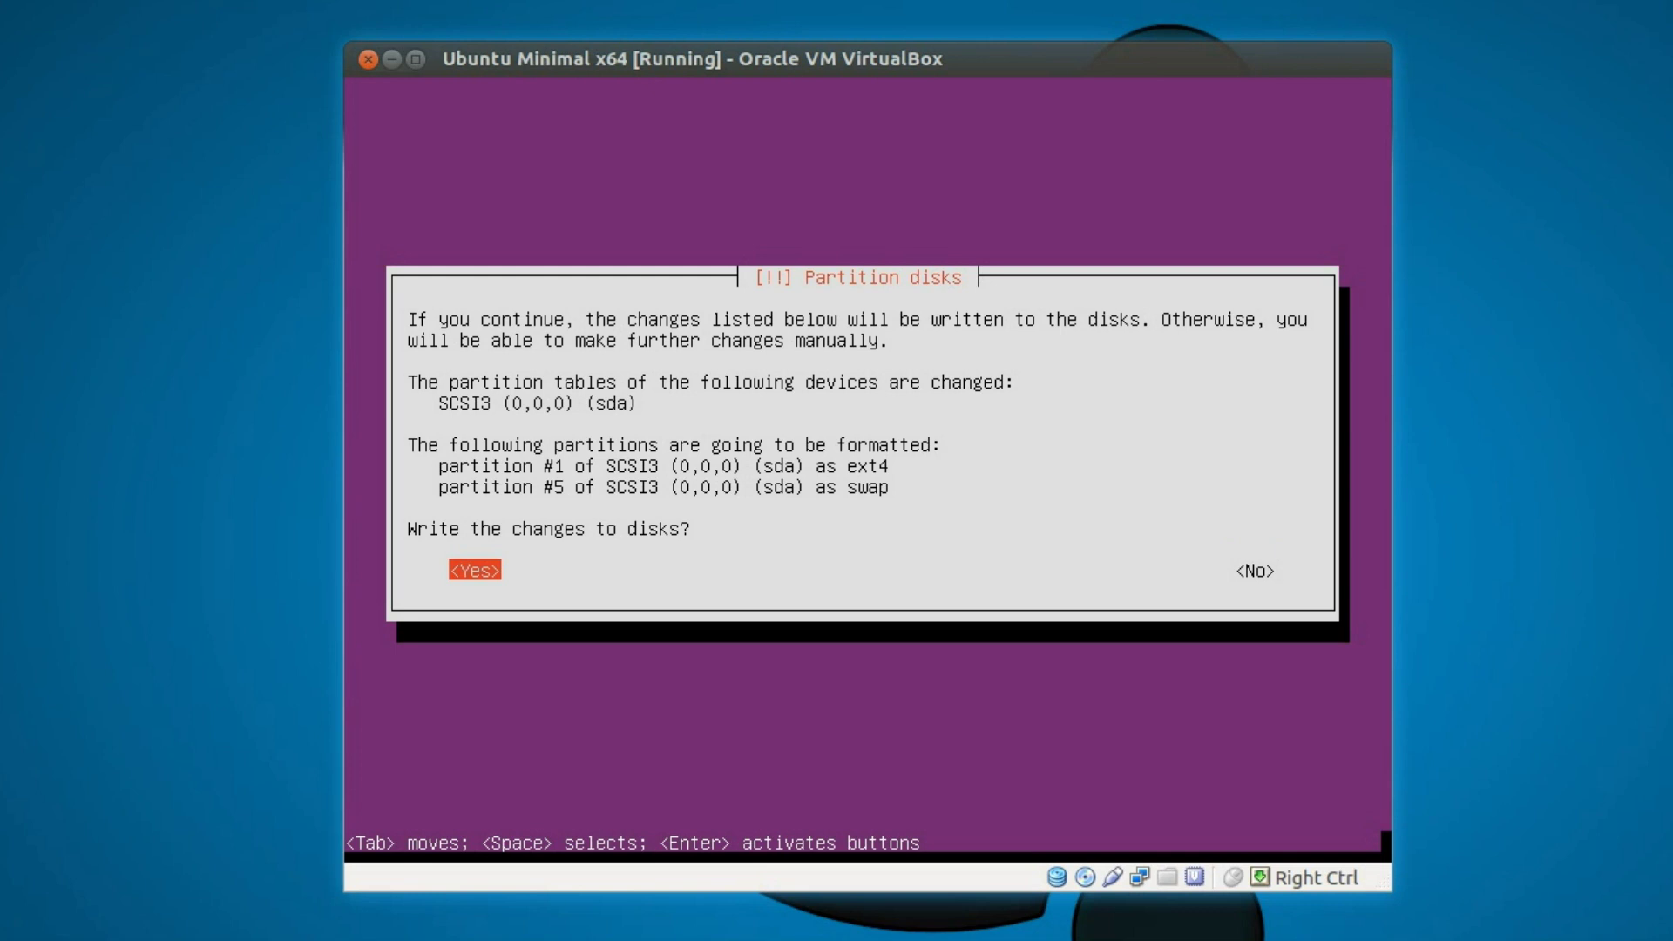
pyautogui.press('Return')
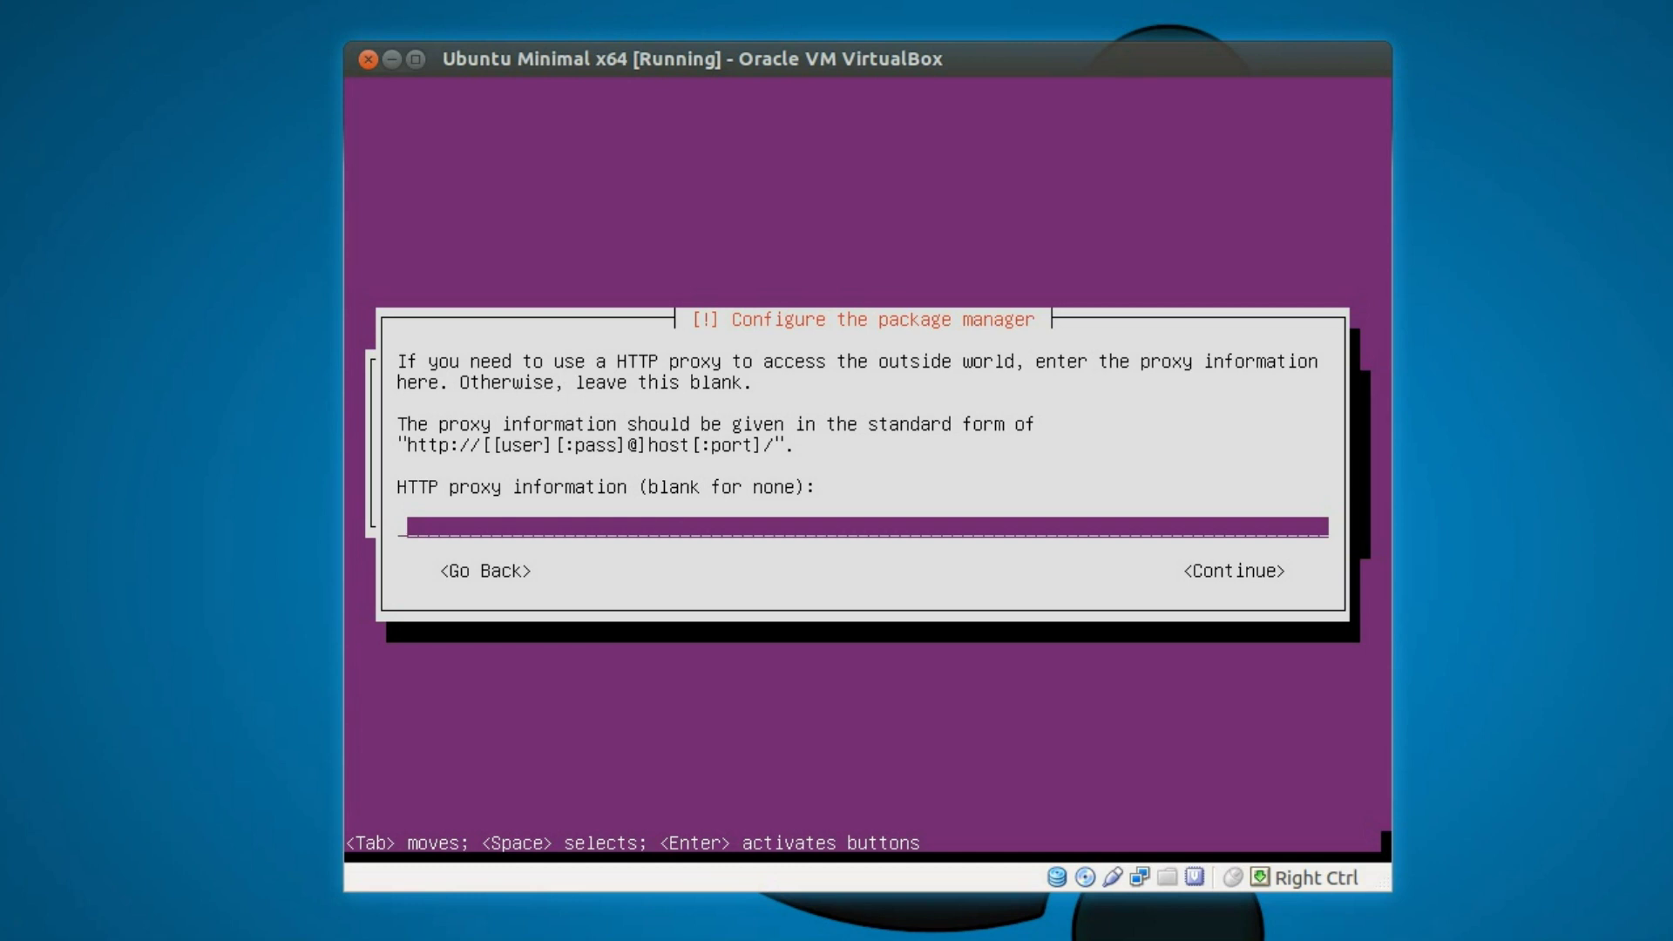
pyautogui.press('Return')
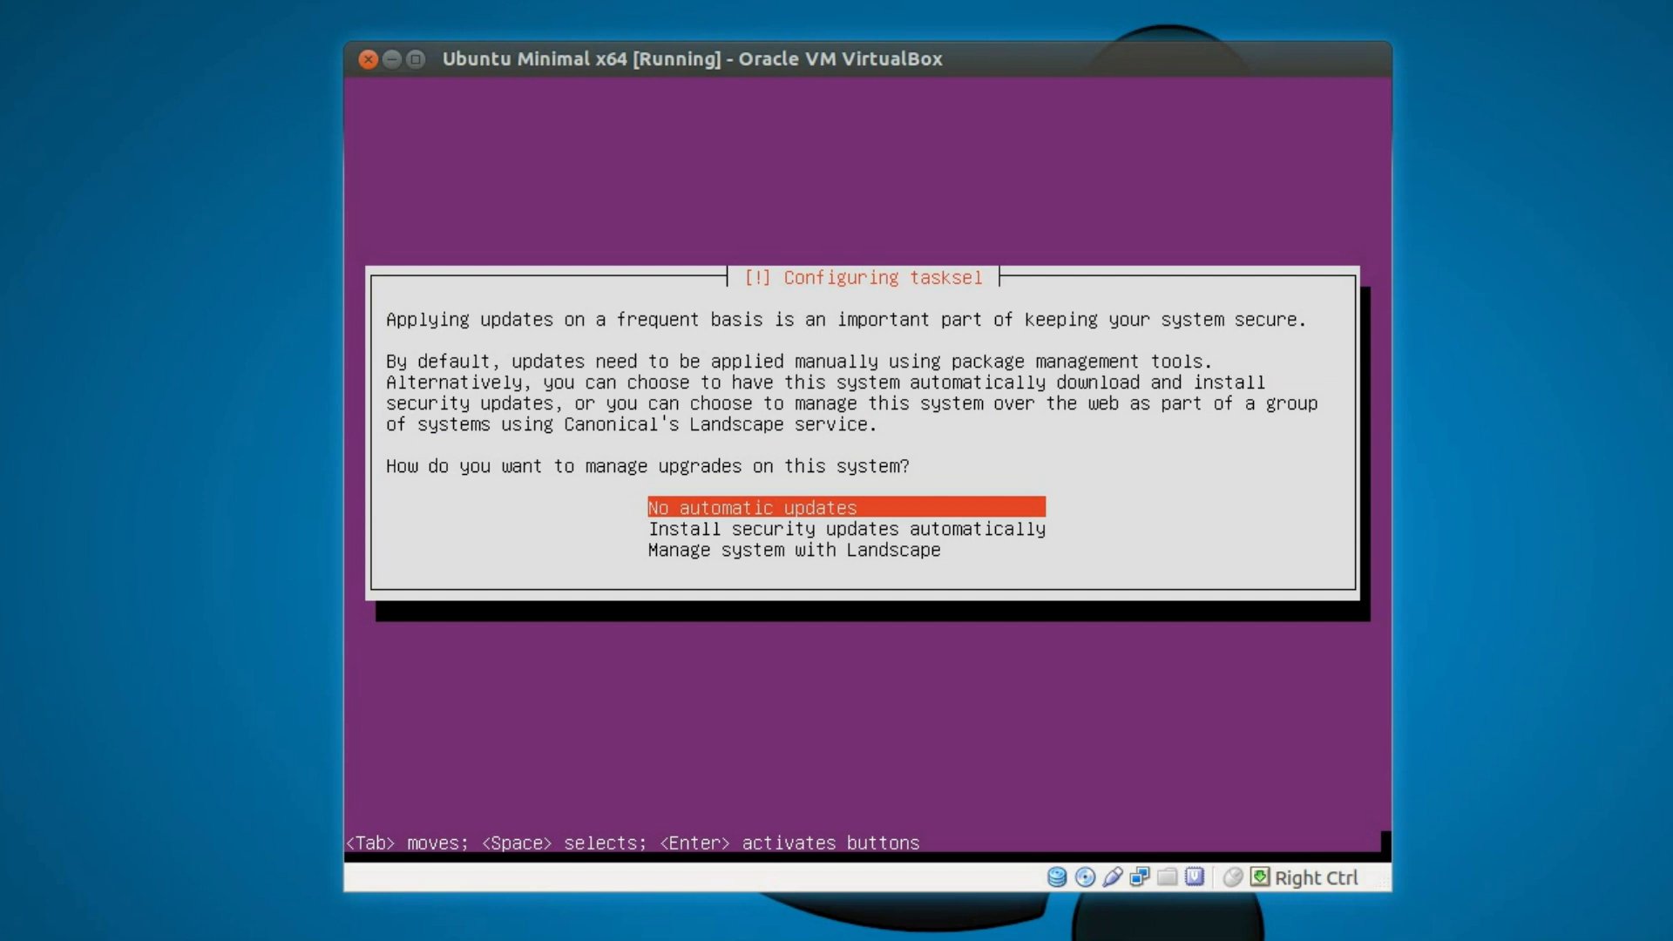
# - Choose No automatic updates, keep the default software selection, and install GRUB to the MBR
pyautogui.press('Return')
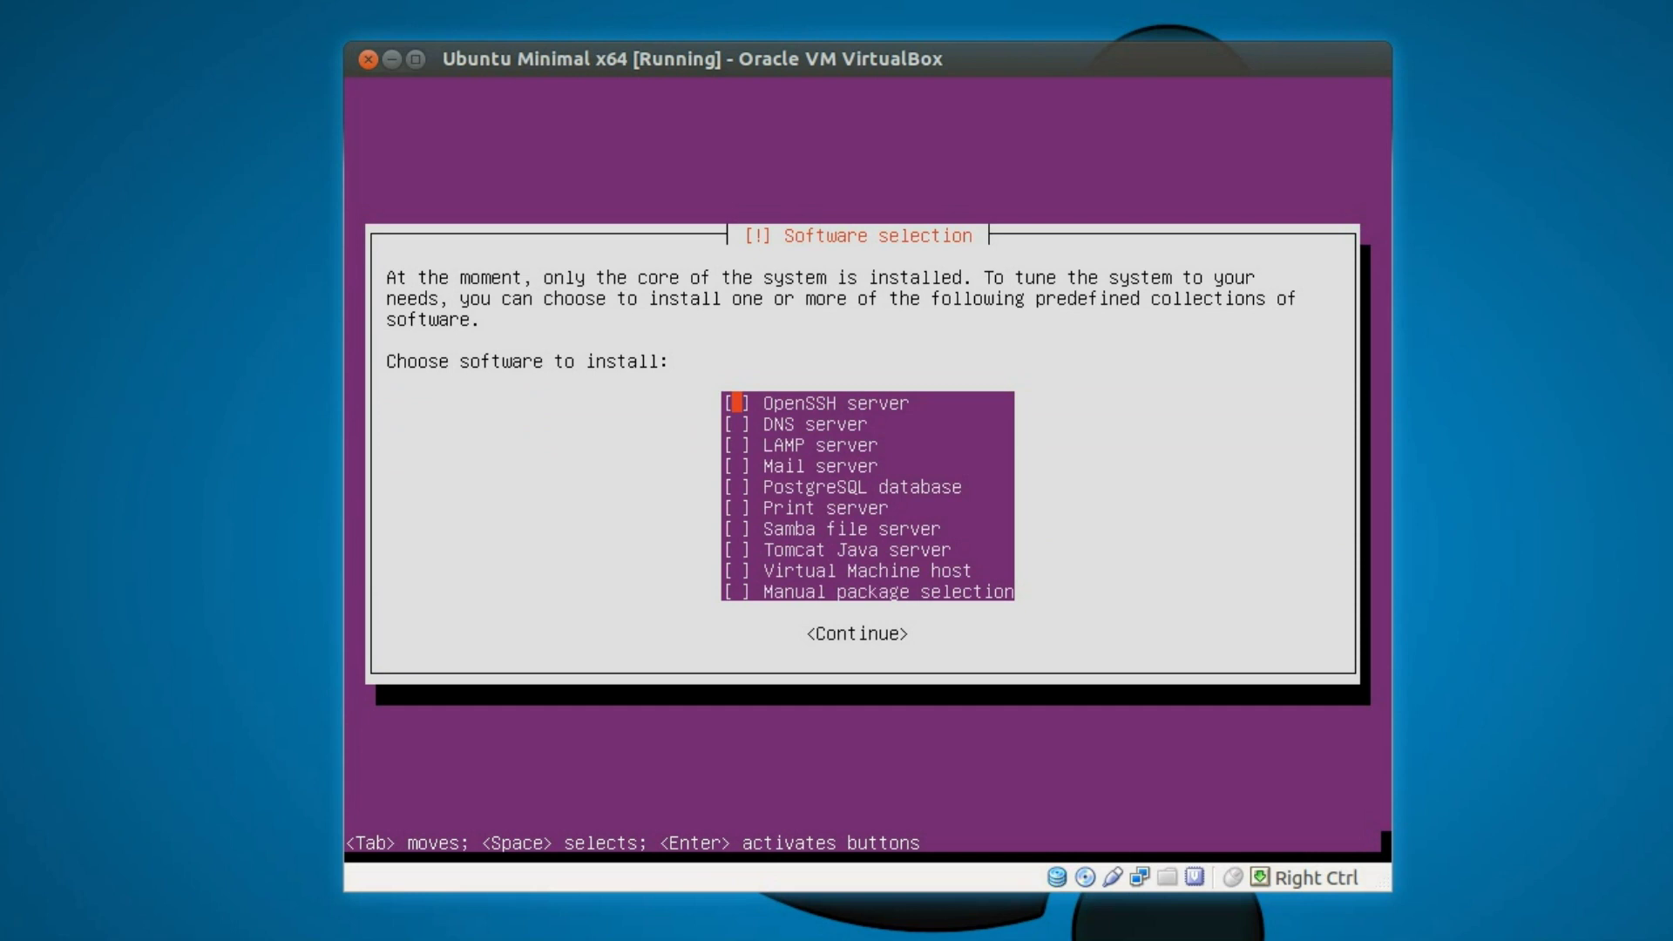
pyautogui.press('Return')
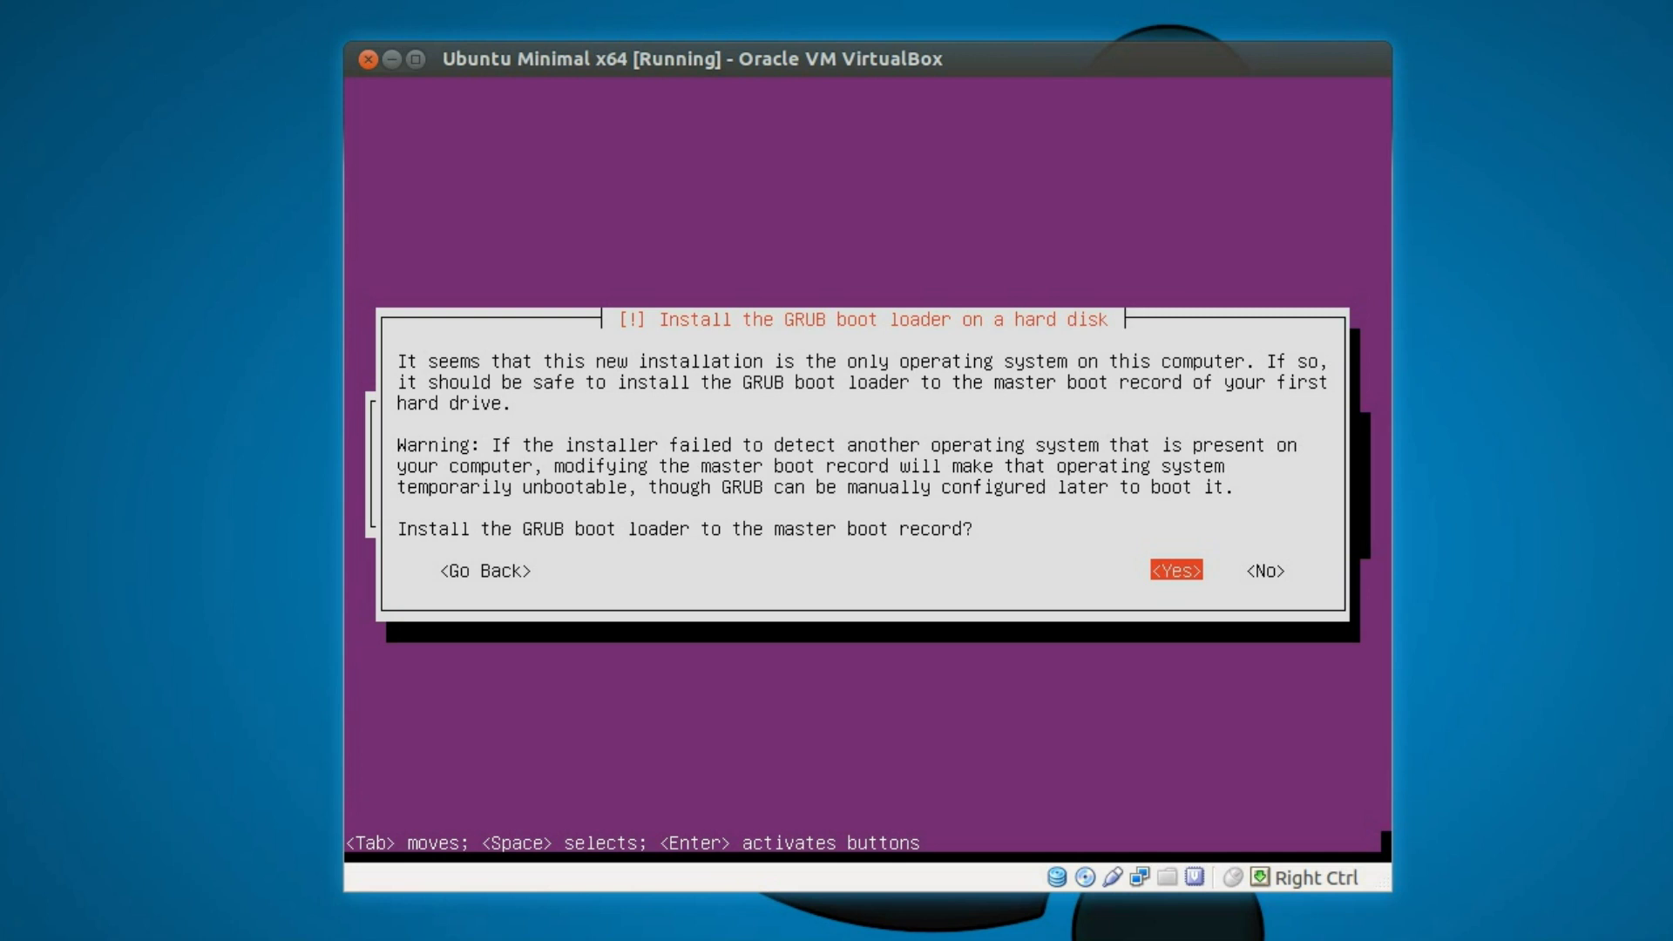
pyautogui.press('Return')
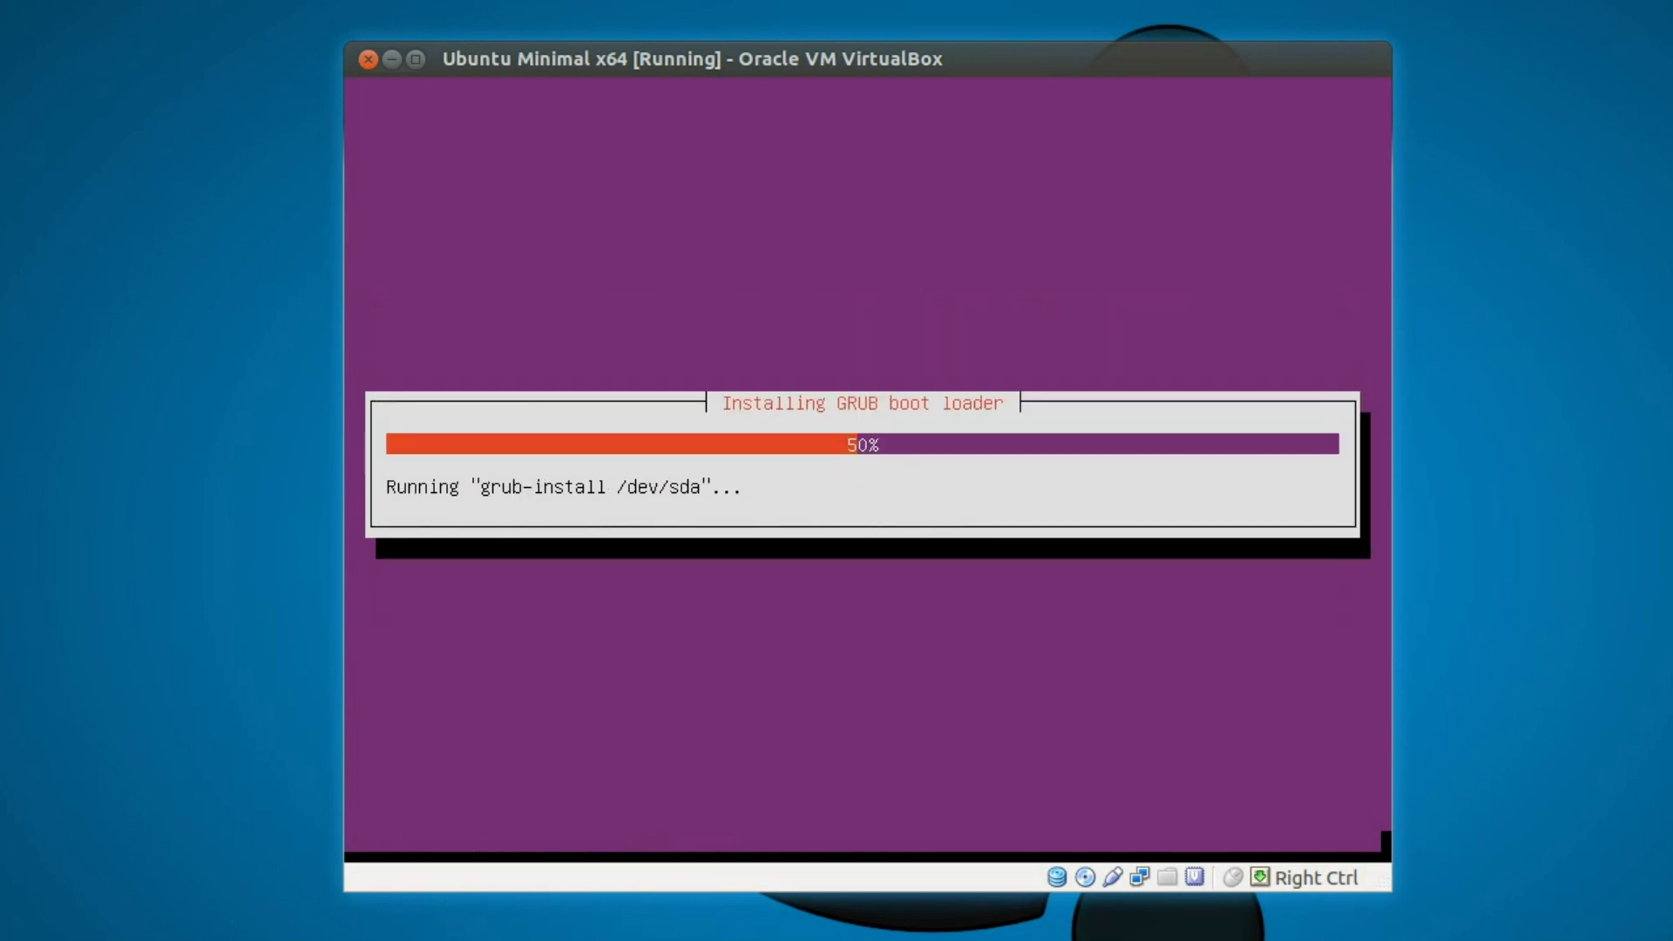